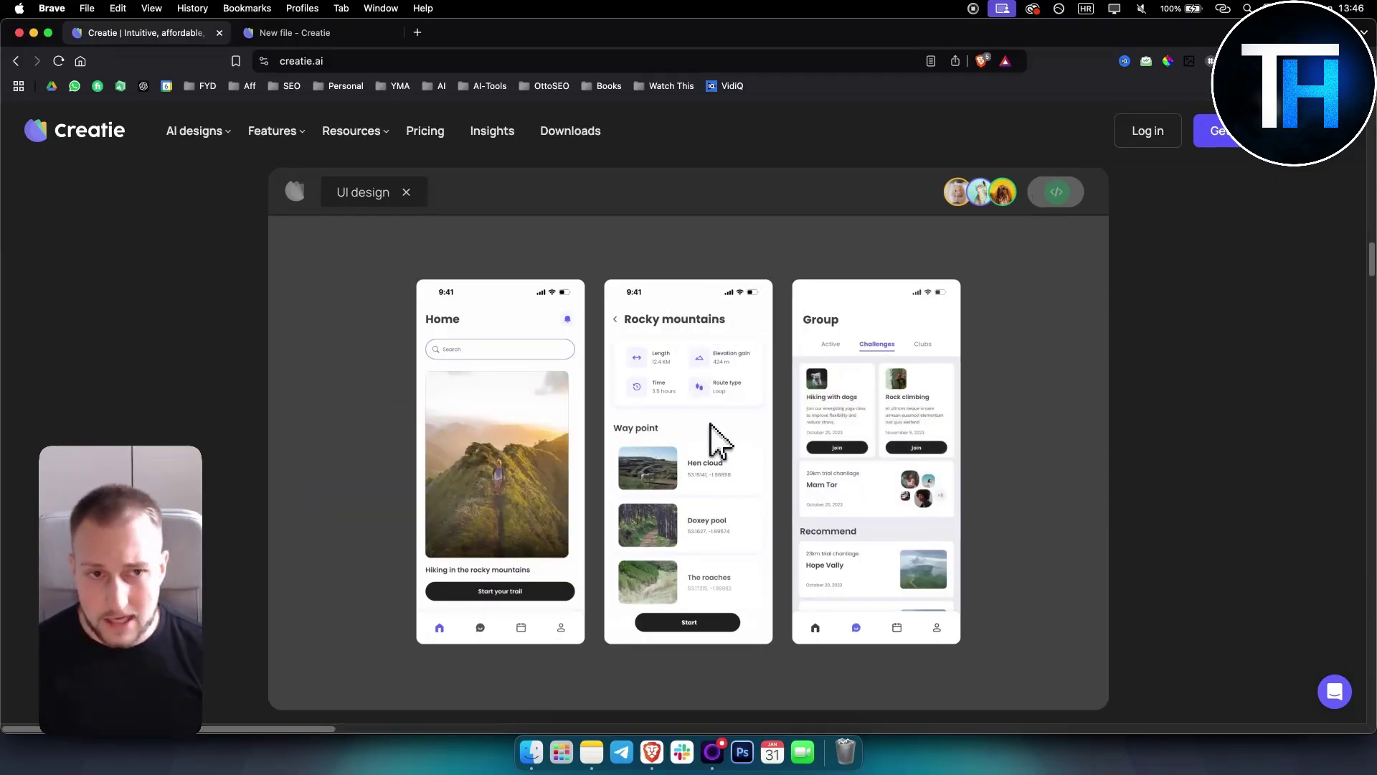
- Scroll the creatie.ai homepage to the Creatie Wizard 'Create mockups with AI' section
scroll(711, 431, down, 5)
scroll(706, 434, up, 4)
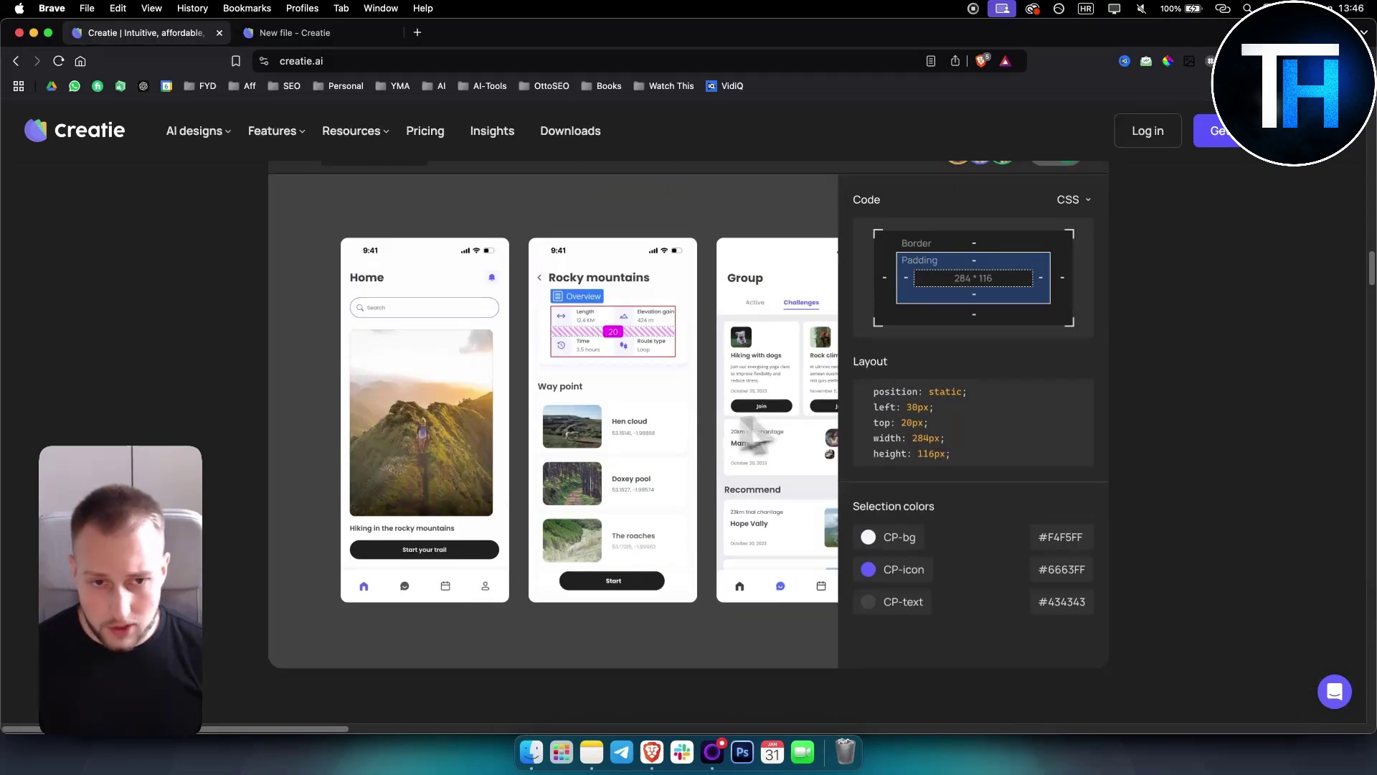
scroll(894, 418, up, 1)
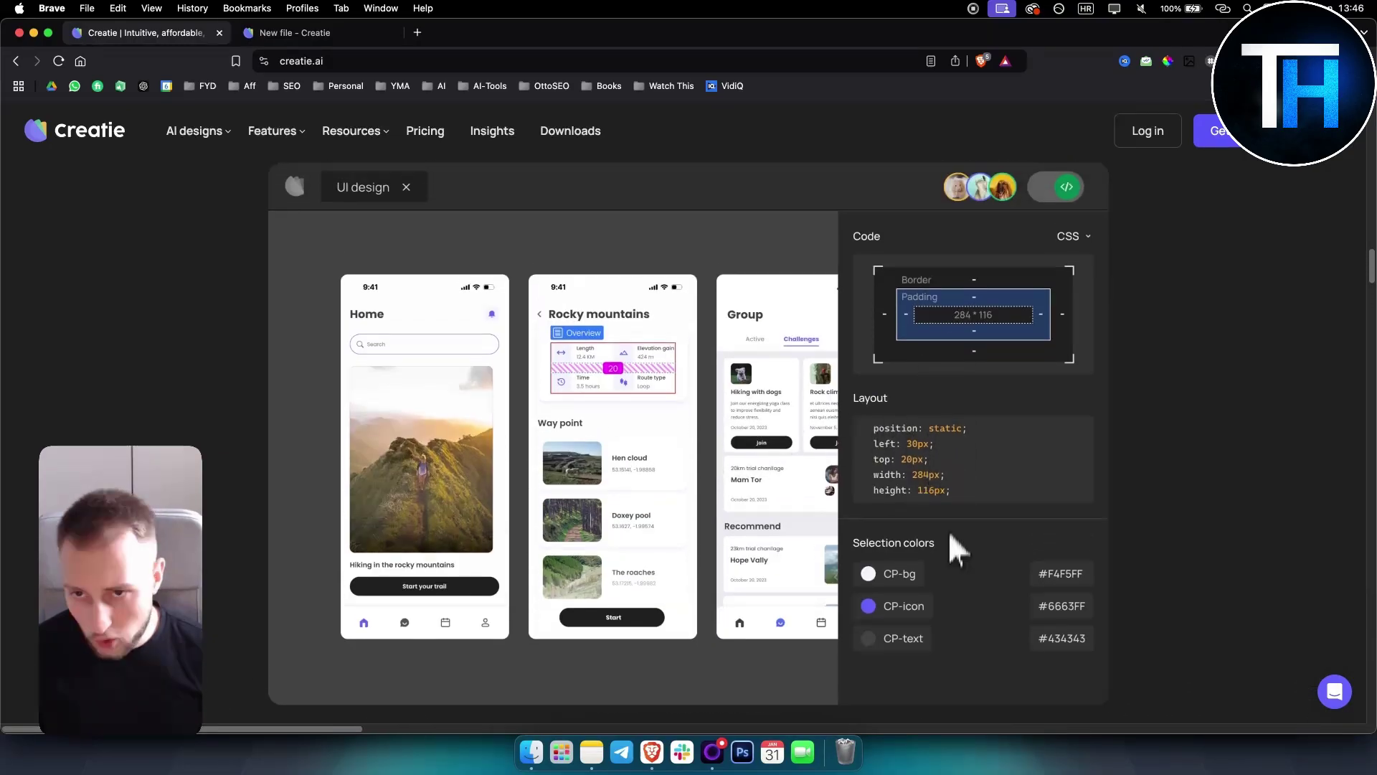
scroll(336, 510, down, 15)
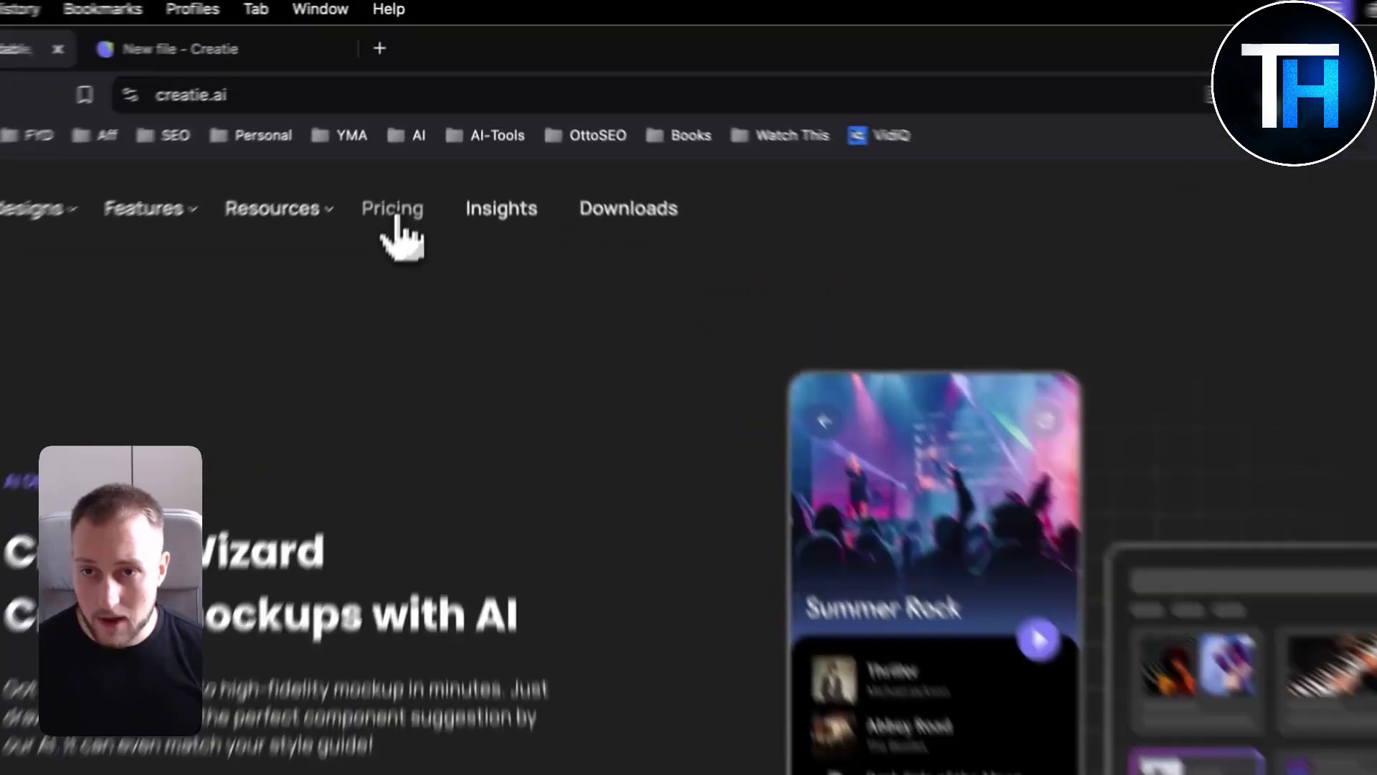
- Go to Pricing and highlight the Pro Team plan's $8/seat/month price, unlimited files and pages
click(394, 215)
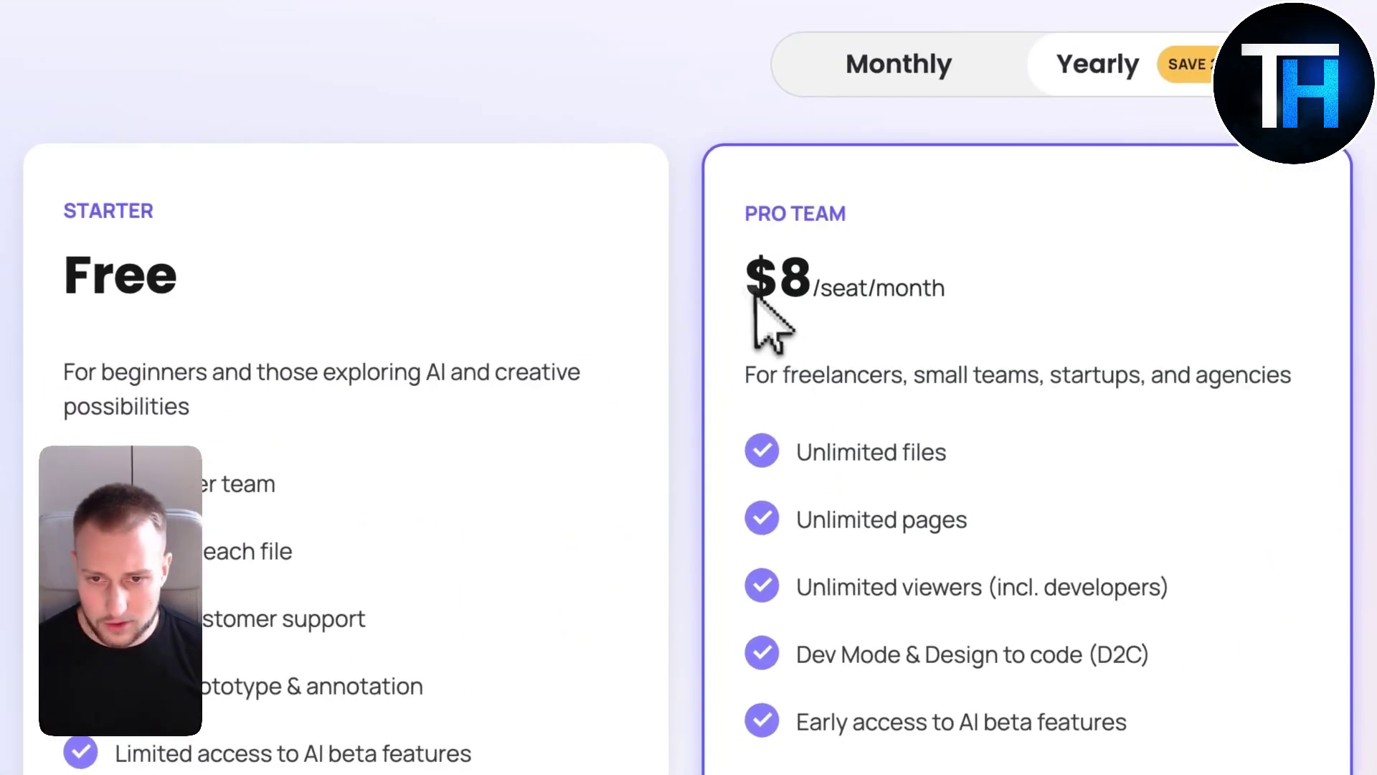
drag(545, 635, 759, 654)
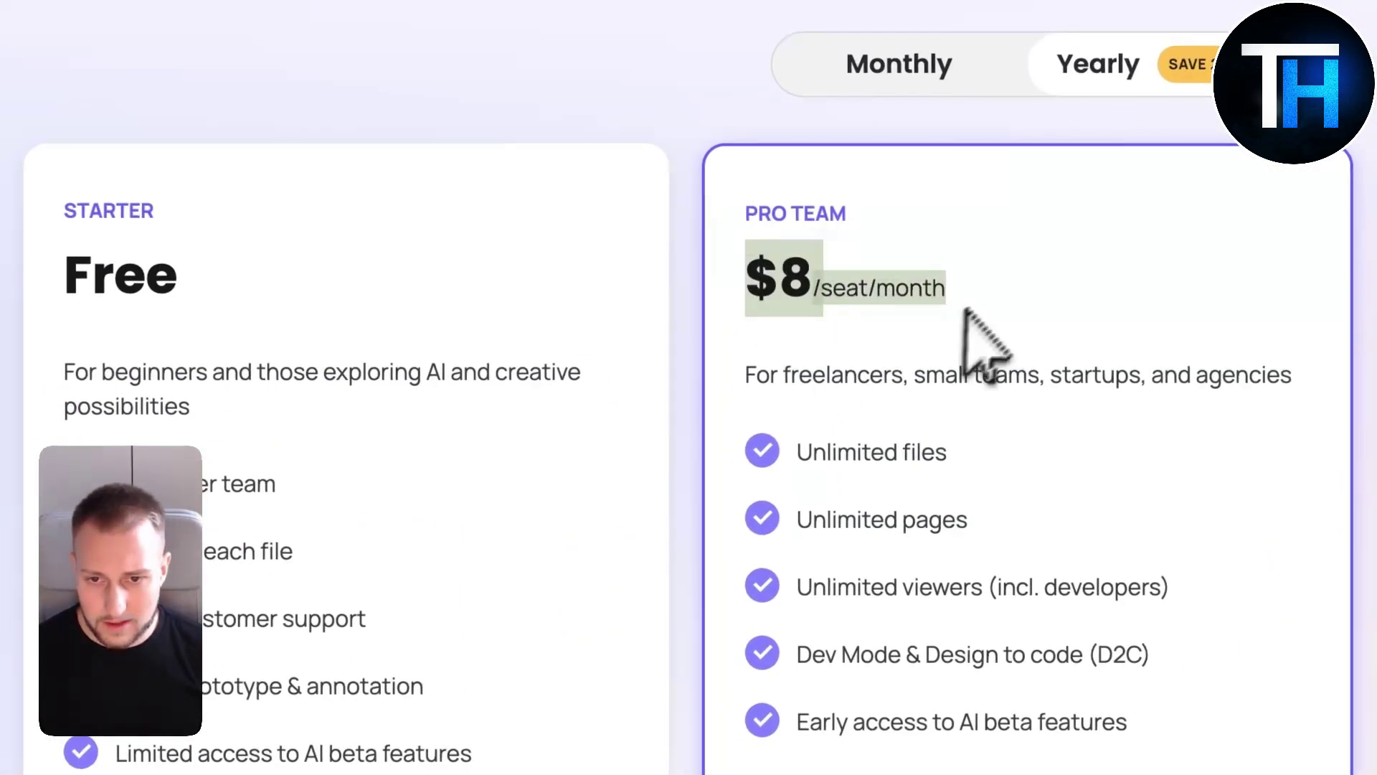
drag(797, 454, 947, 453)
drag(798, 520, 969, 521)
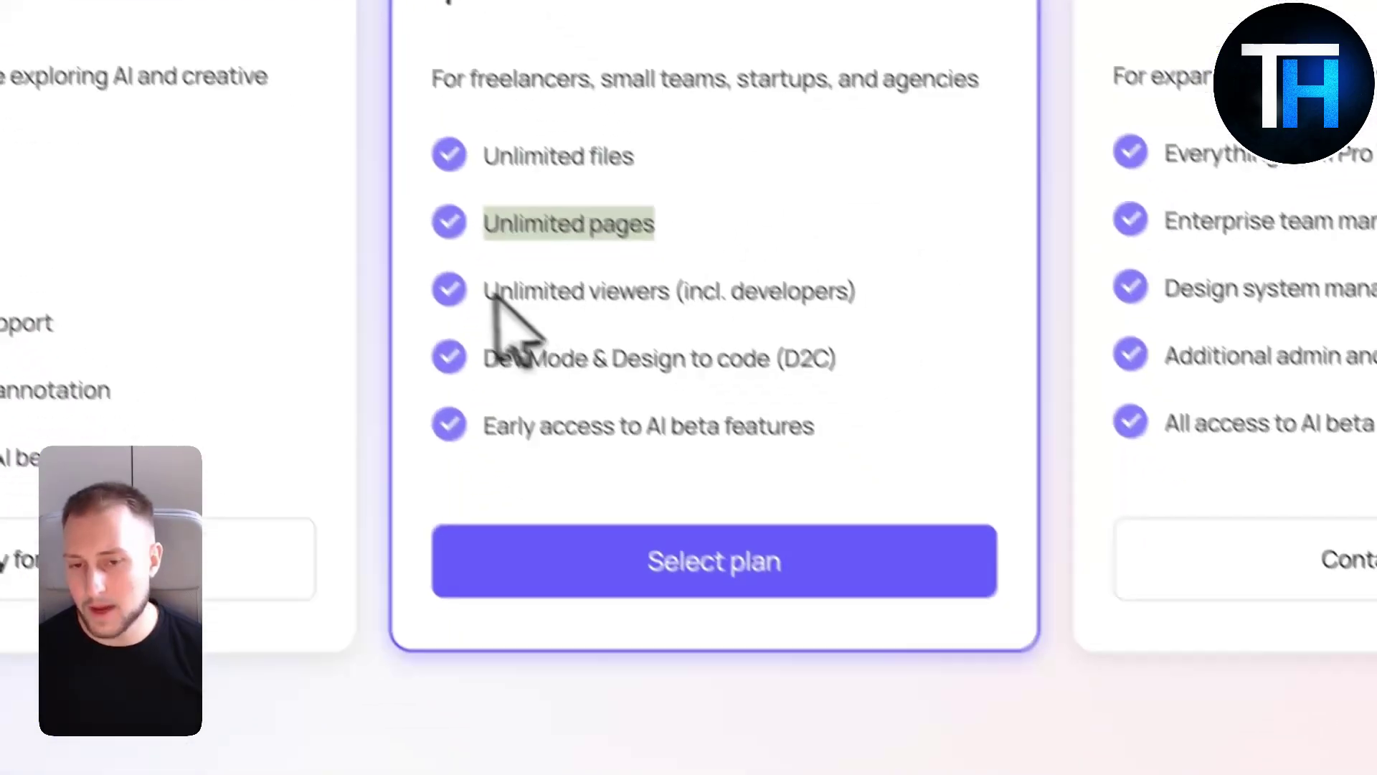
drag(494, 295, 964, 586)
click(838, 472)
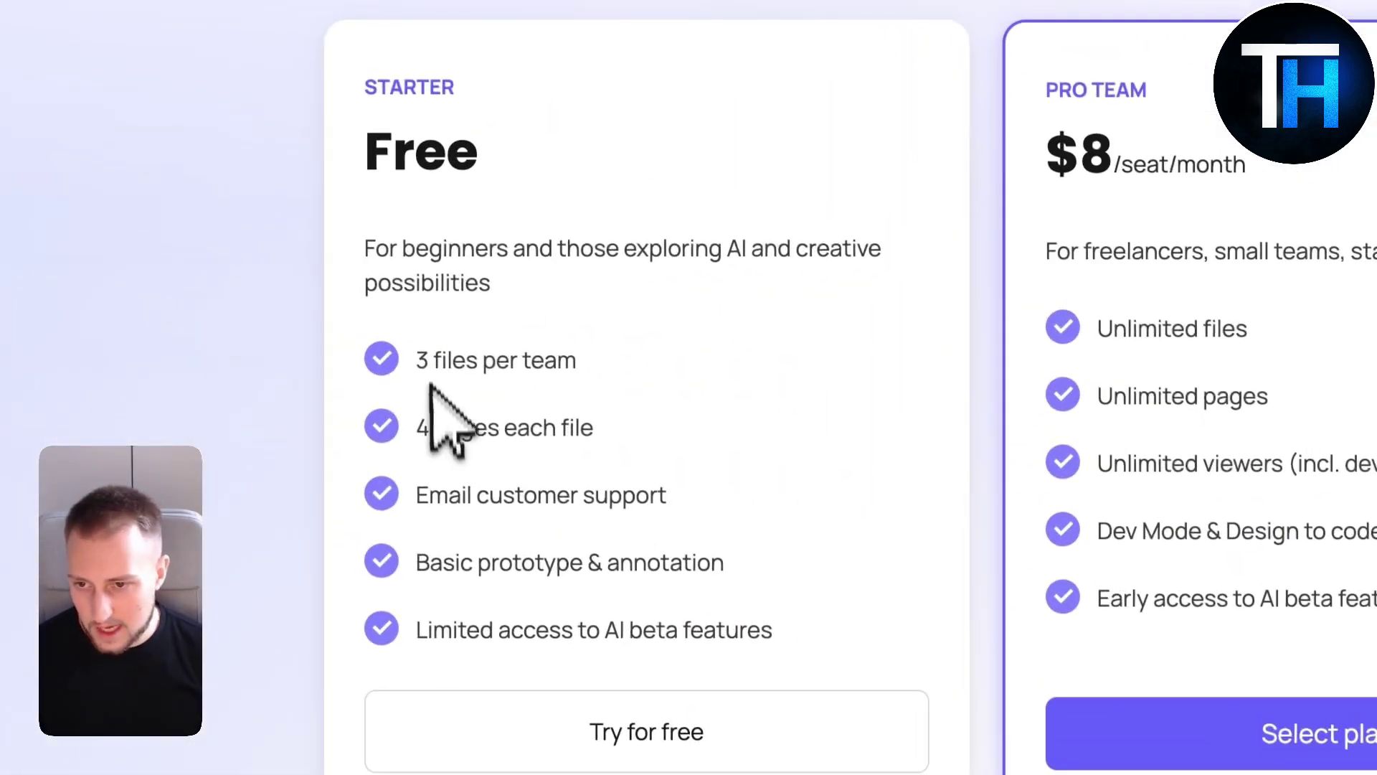
- Highlight the Free plan's 3 files per team, 4 pages per file and email support
drag(289, 320, 460, 326)
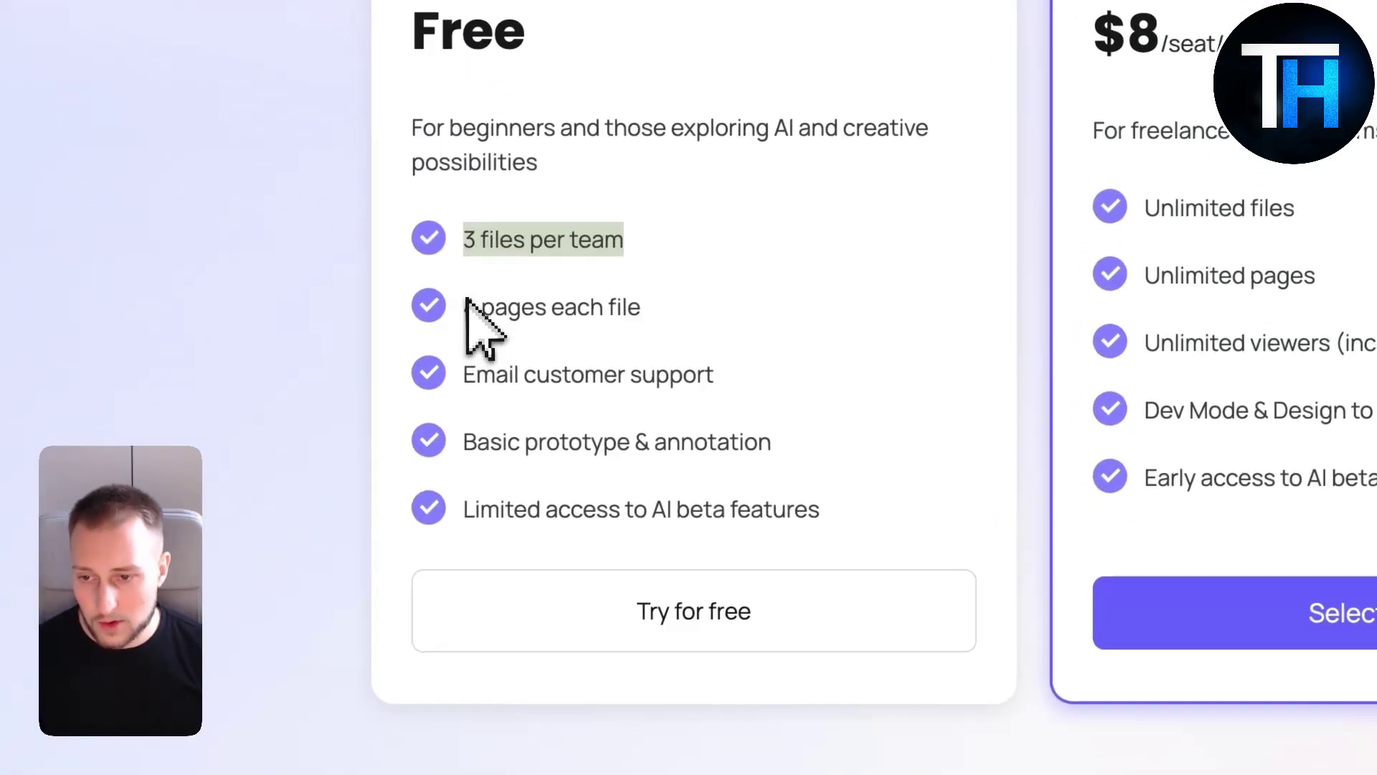
drag(466, 306, 641, 308)
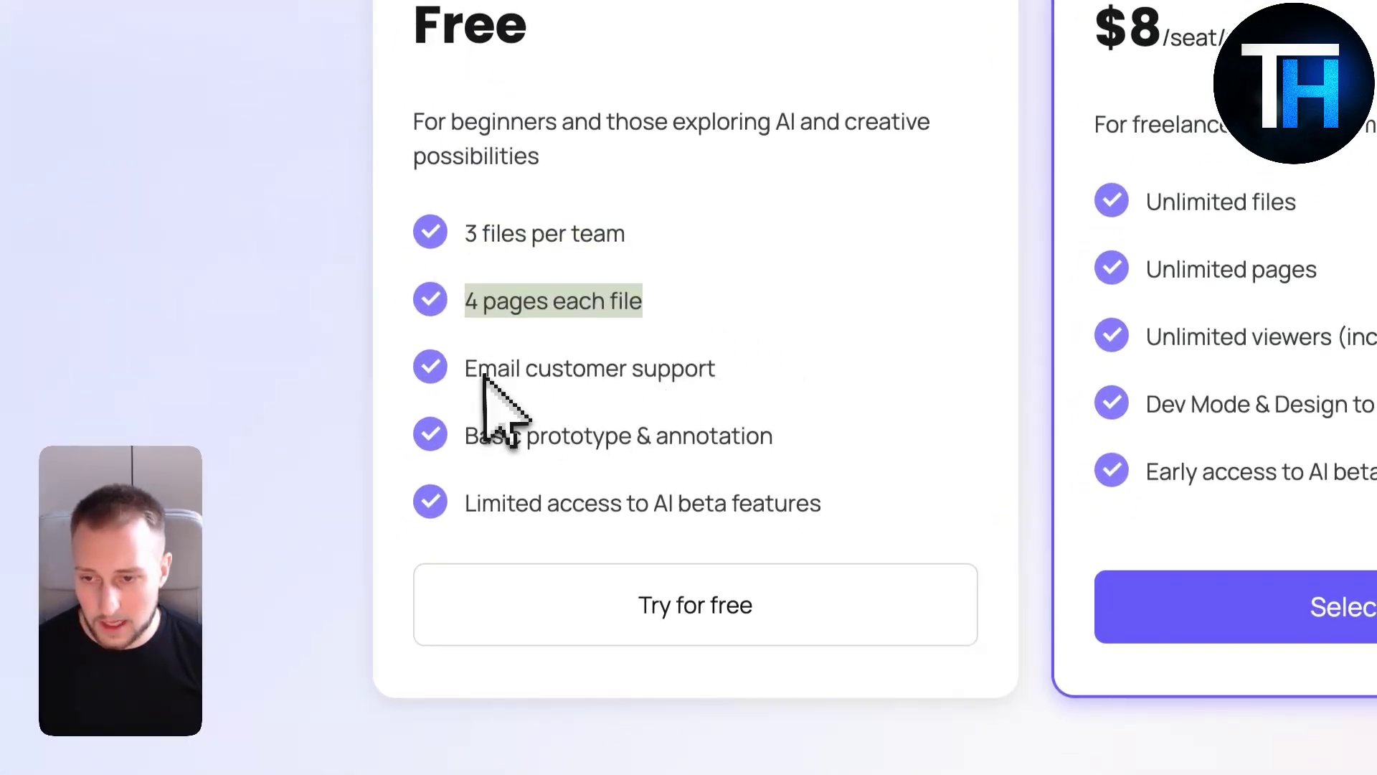
drag(470, 368, 790, 367)
click(692, 370)
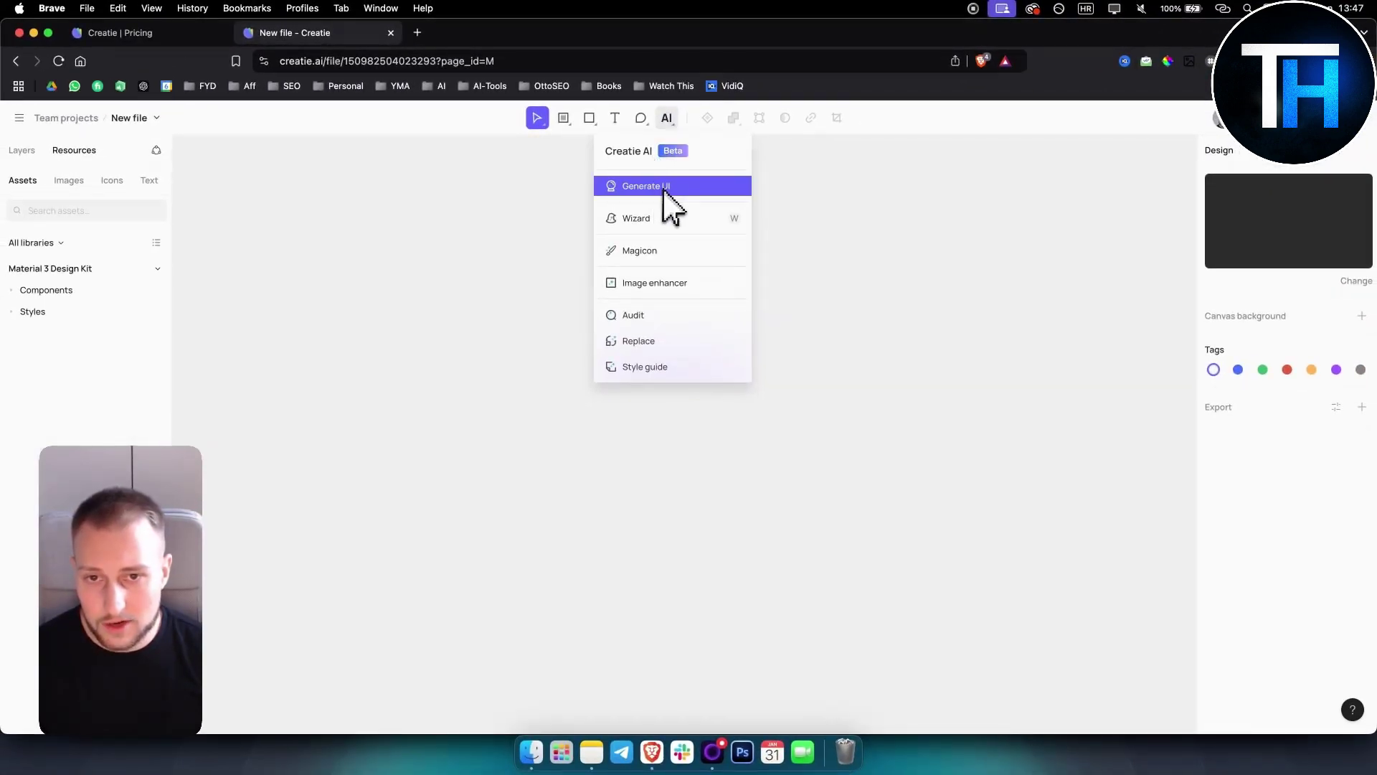
- Mark out a 252 x 266 area on the canvas with the AI Wizard
click(633, 224)
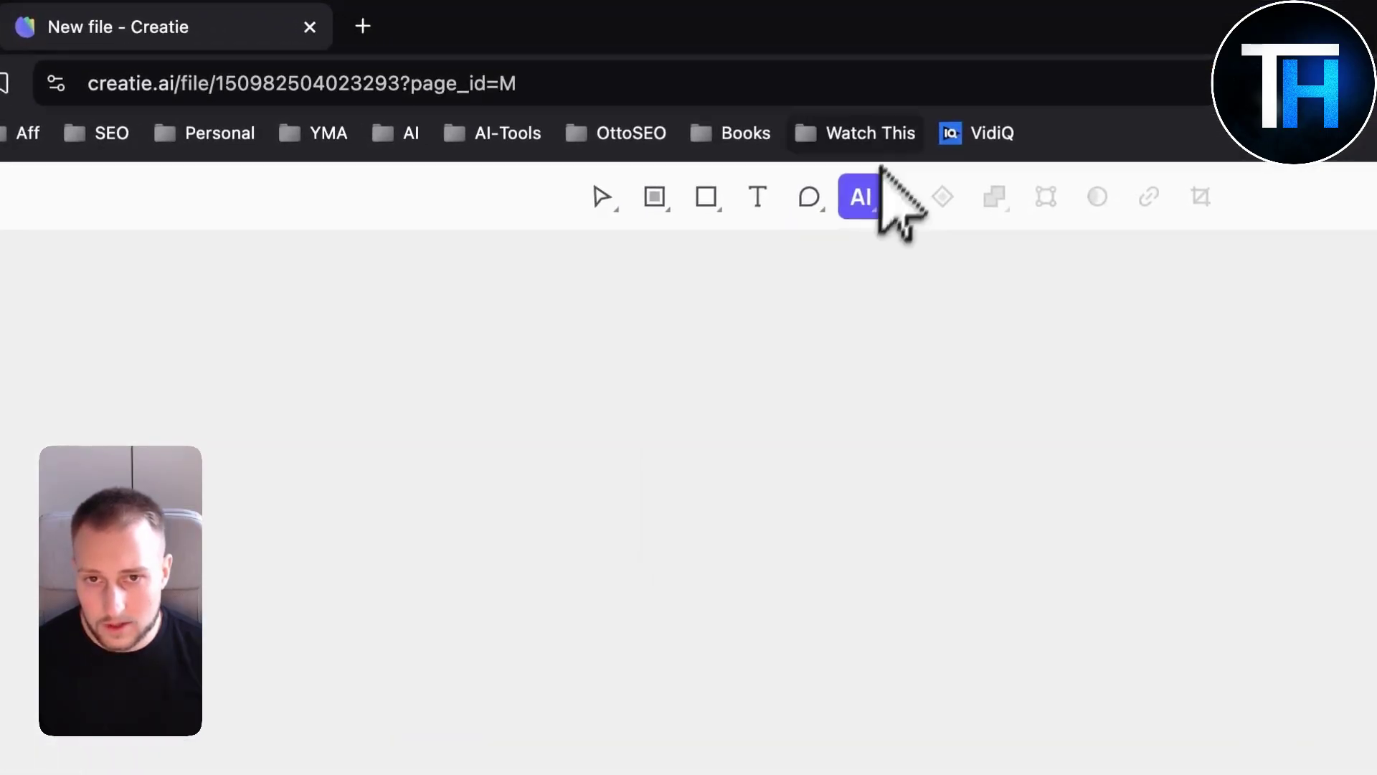
click(873, 203)
click(581, 457)
drag(487, 403, 868, 737)
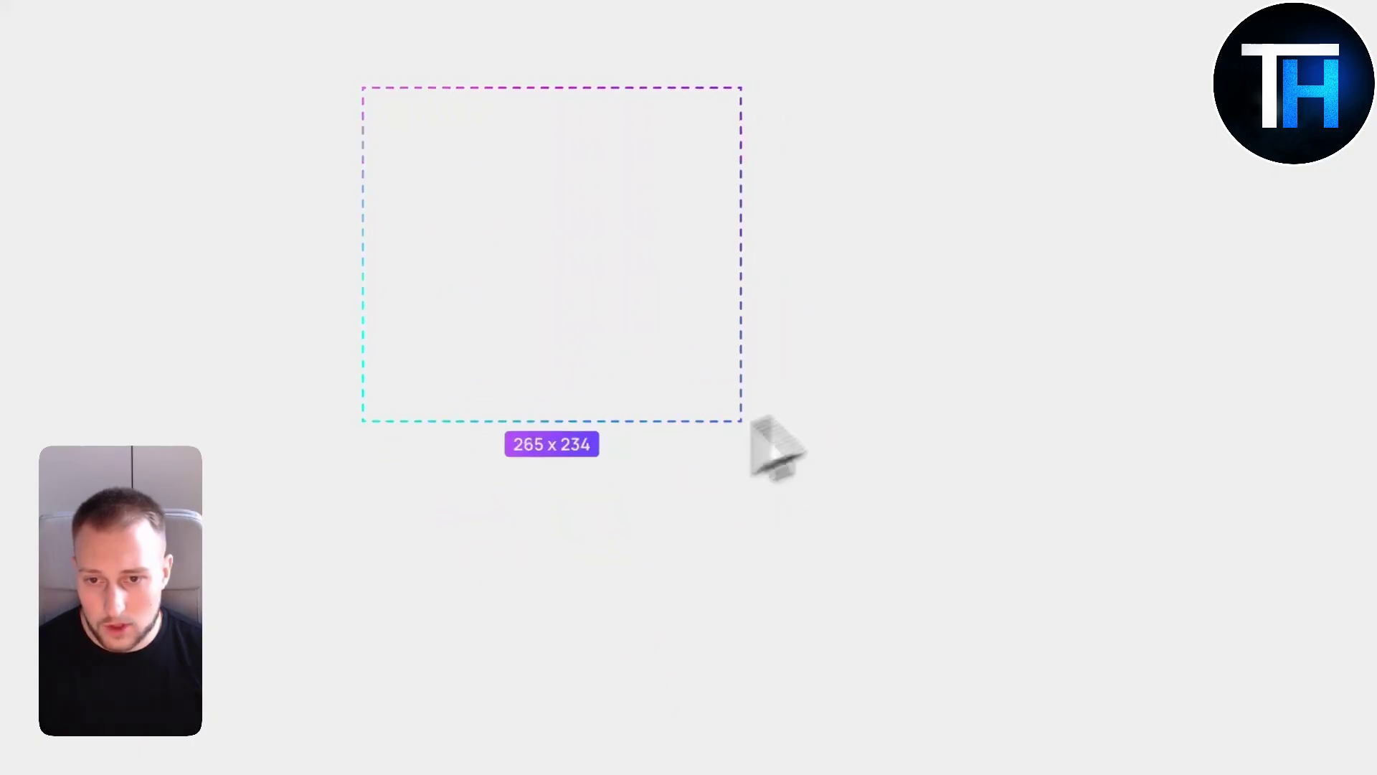
drag(752, 418, 746, 422)
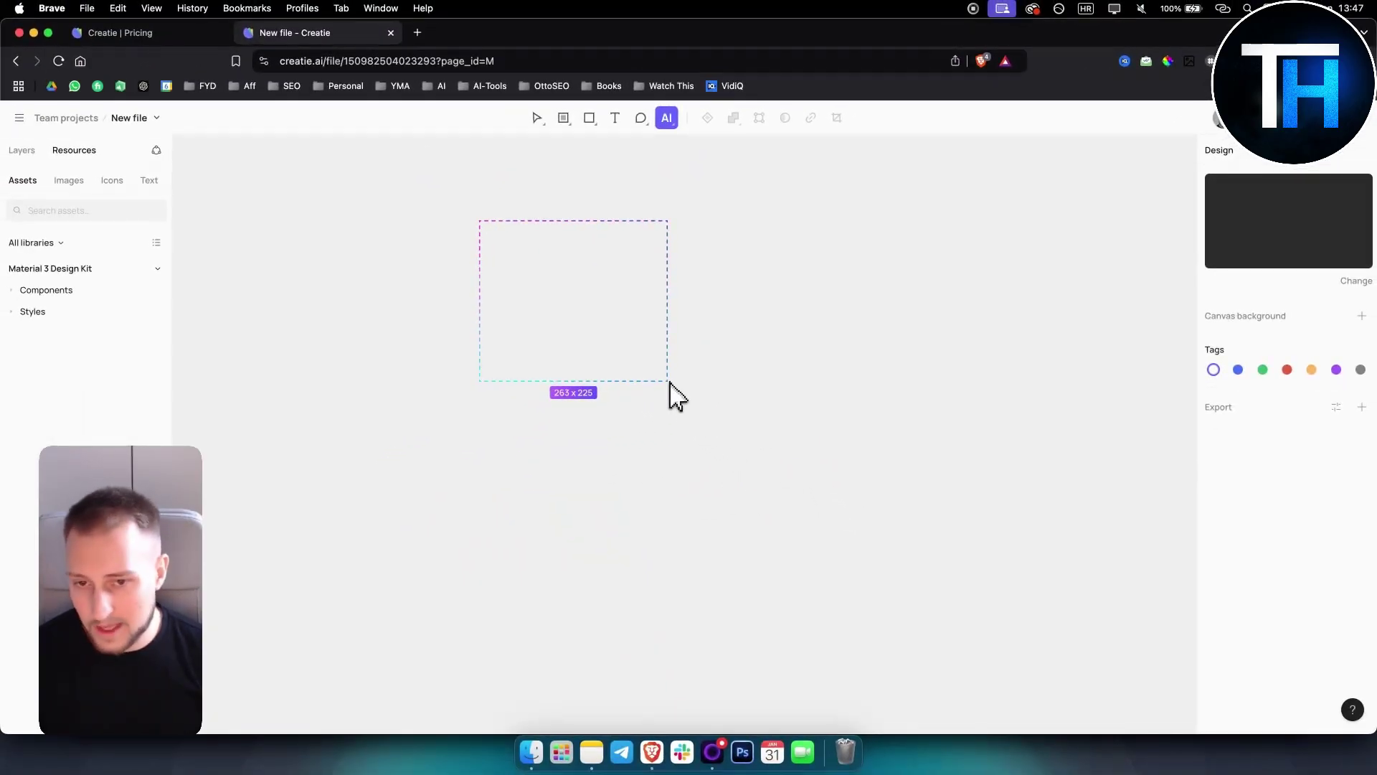
drag(670, 382, 660, 410)
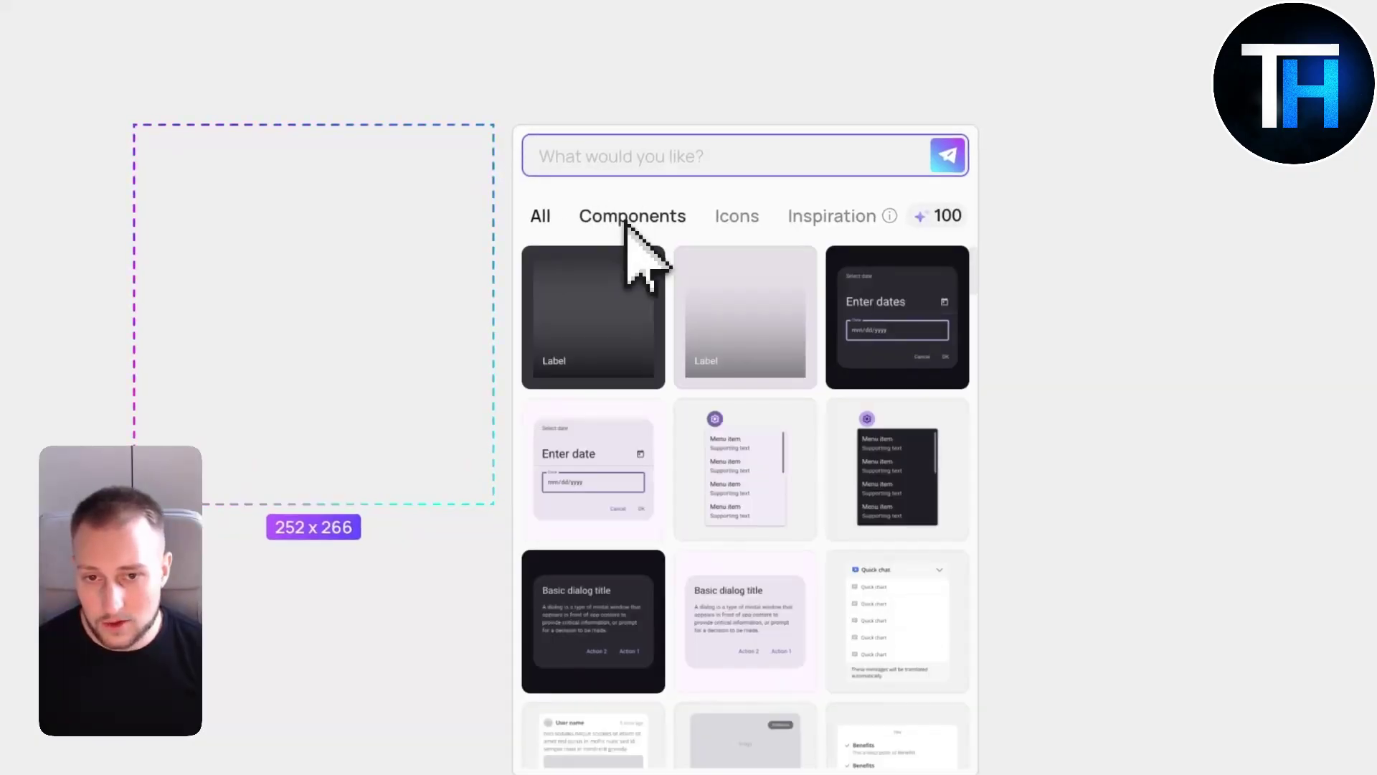
- Insert the Enter date dialog component into the marked area and reselect it
click(668, 219)
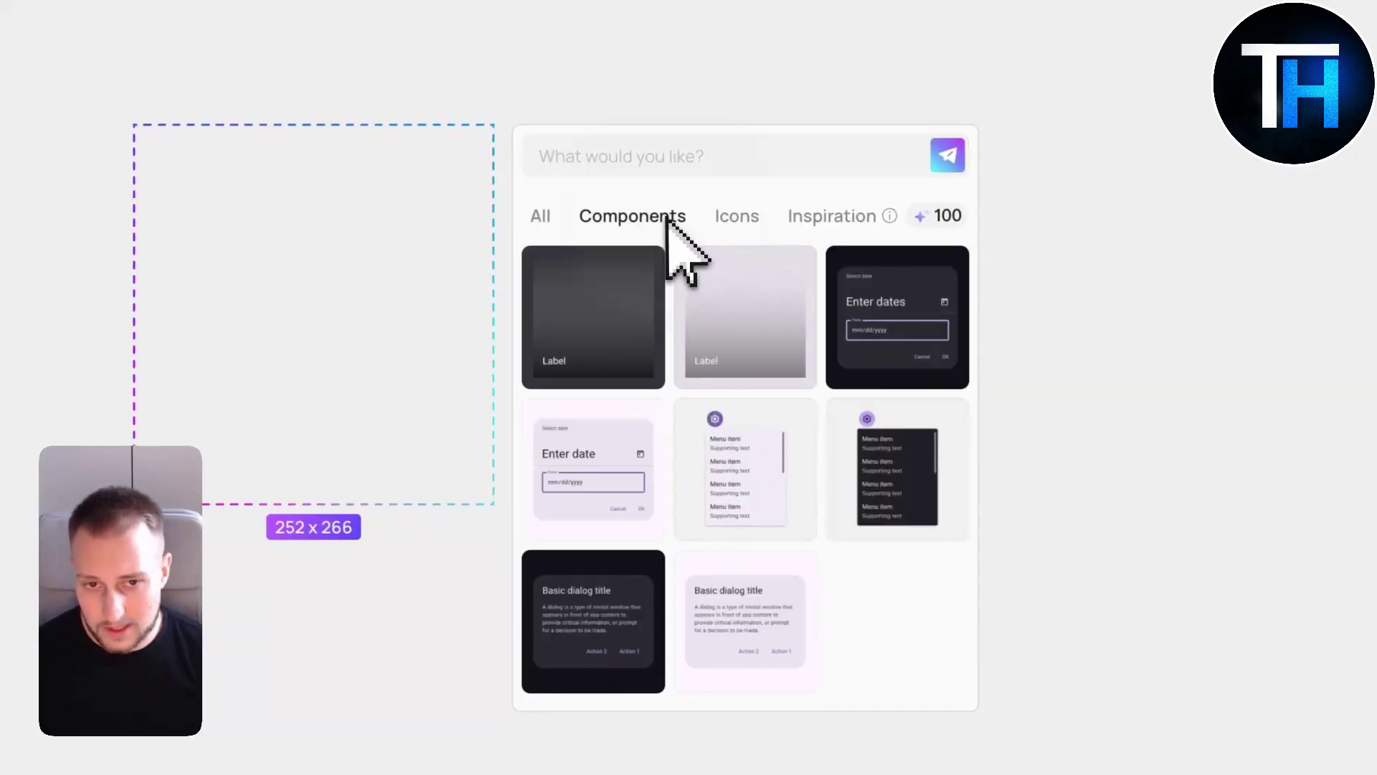
click(546, 216)
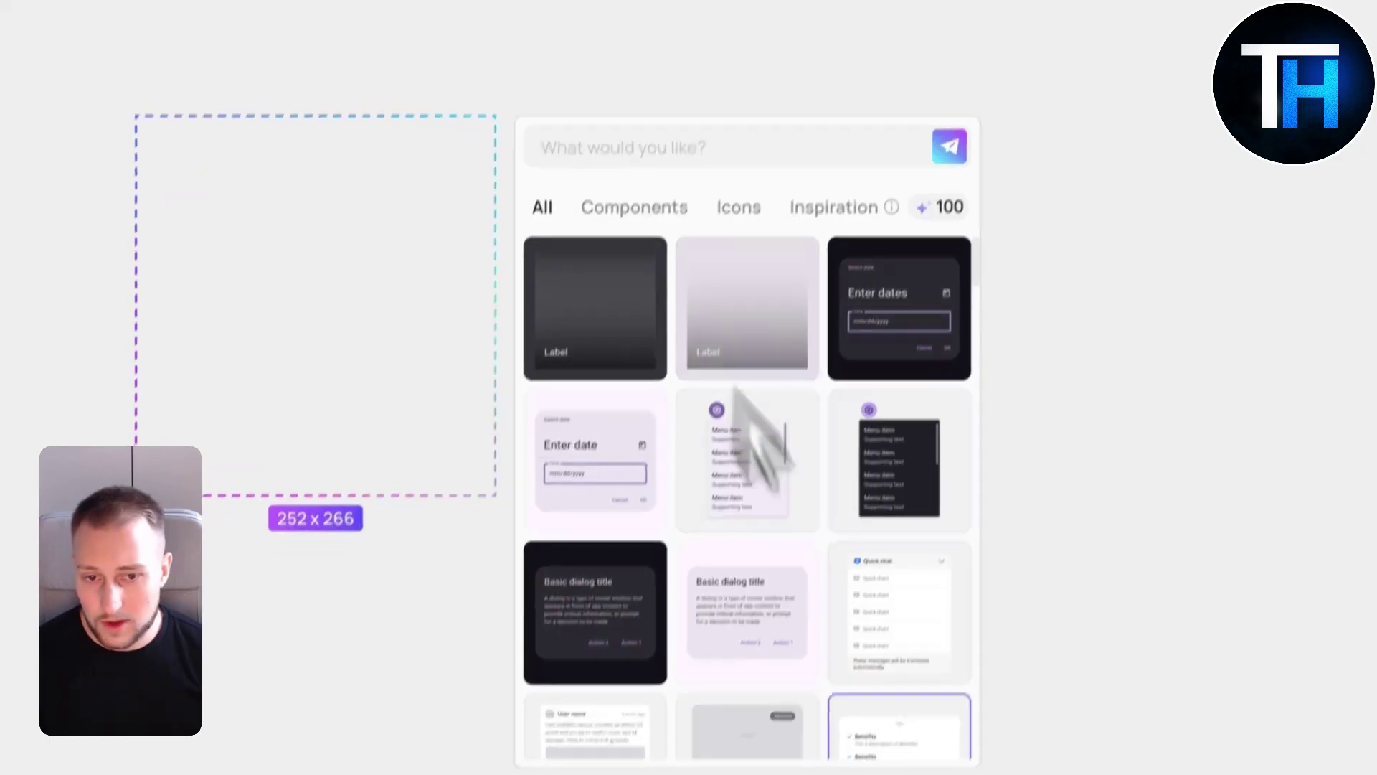
click(614, 375)
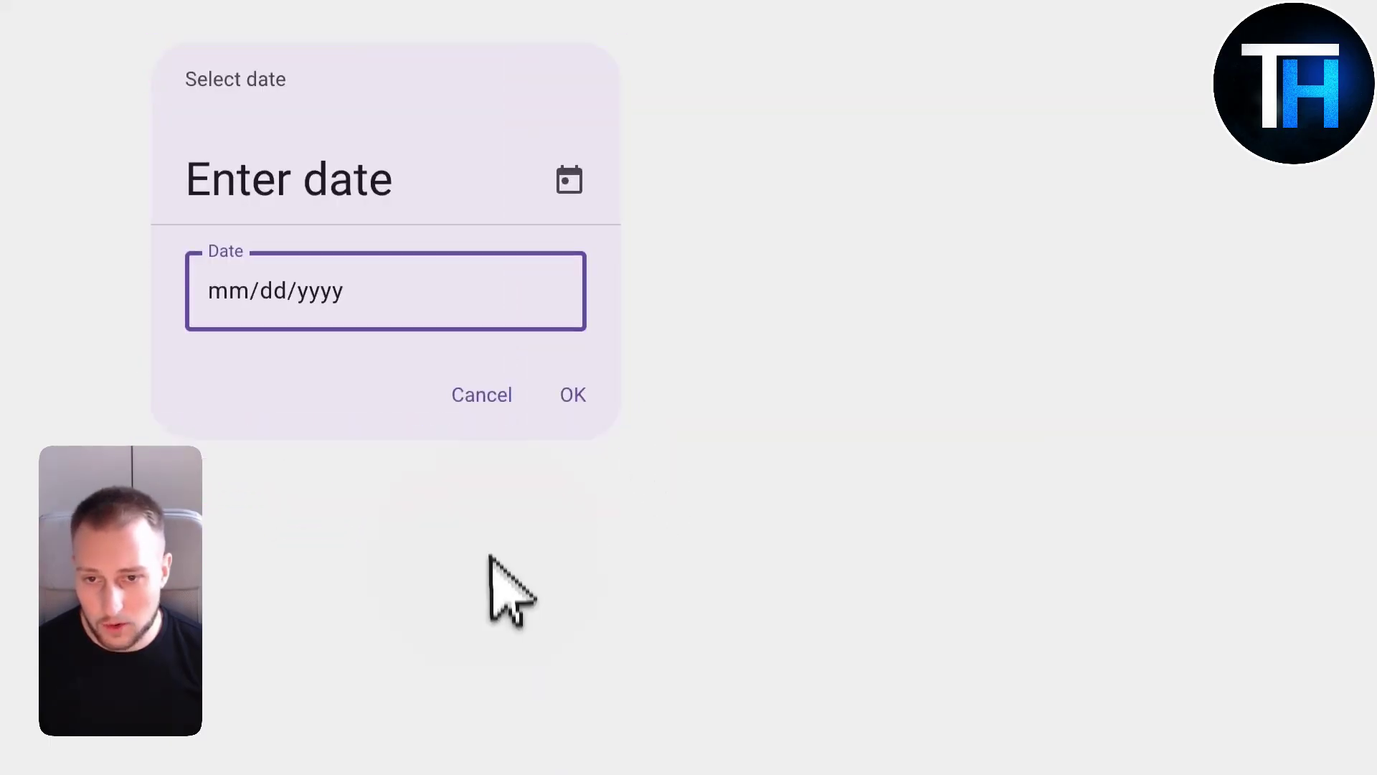
click(853, 592)
click(516, 372)
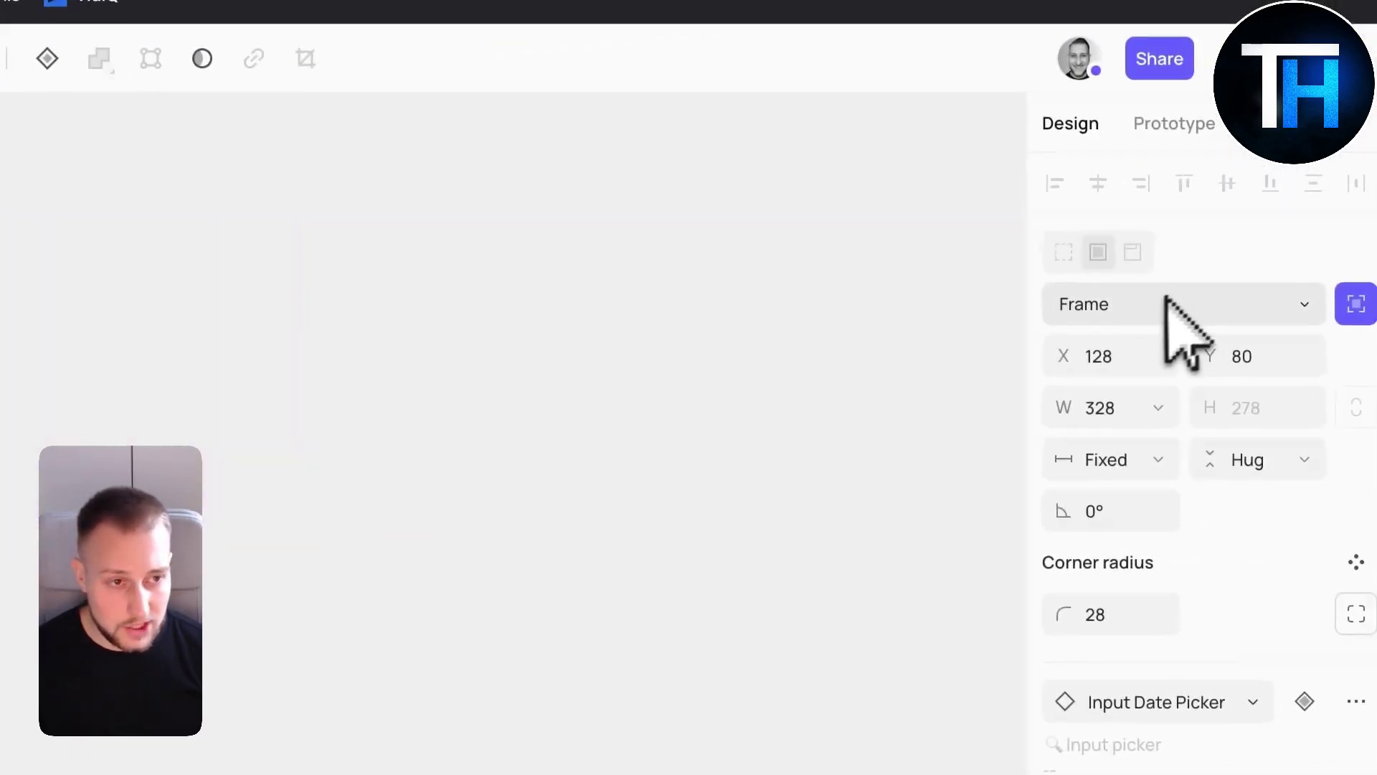
click(1058, 358)
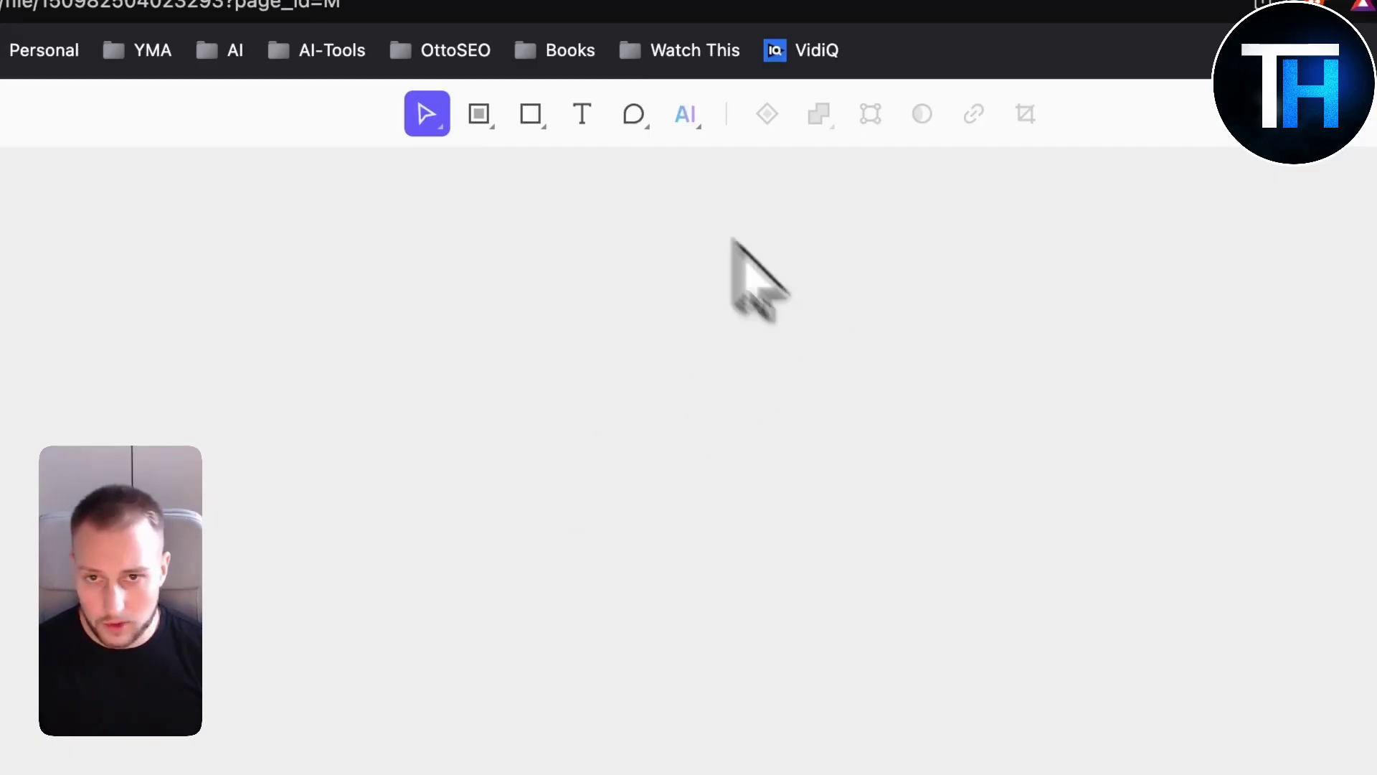
- Submit the e-commerce checkout page prompt in AI Generate UI for a seven-section description
click(684, 116)
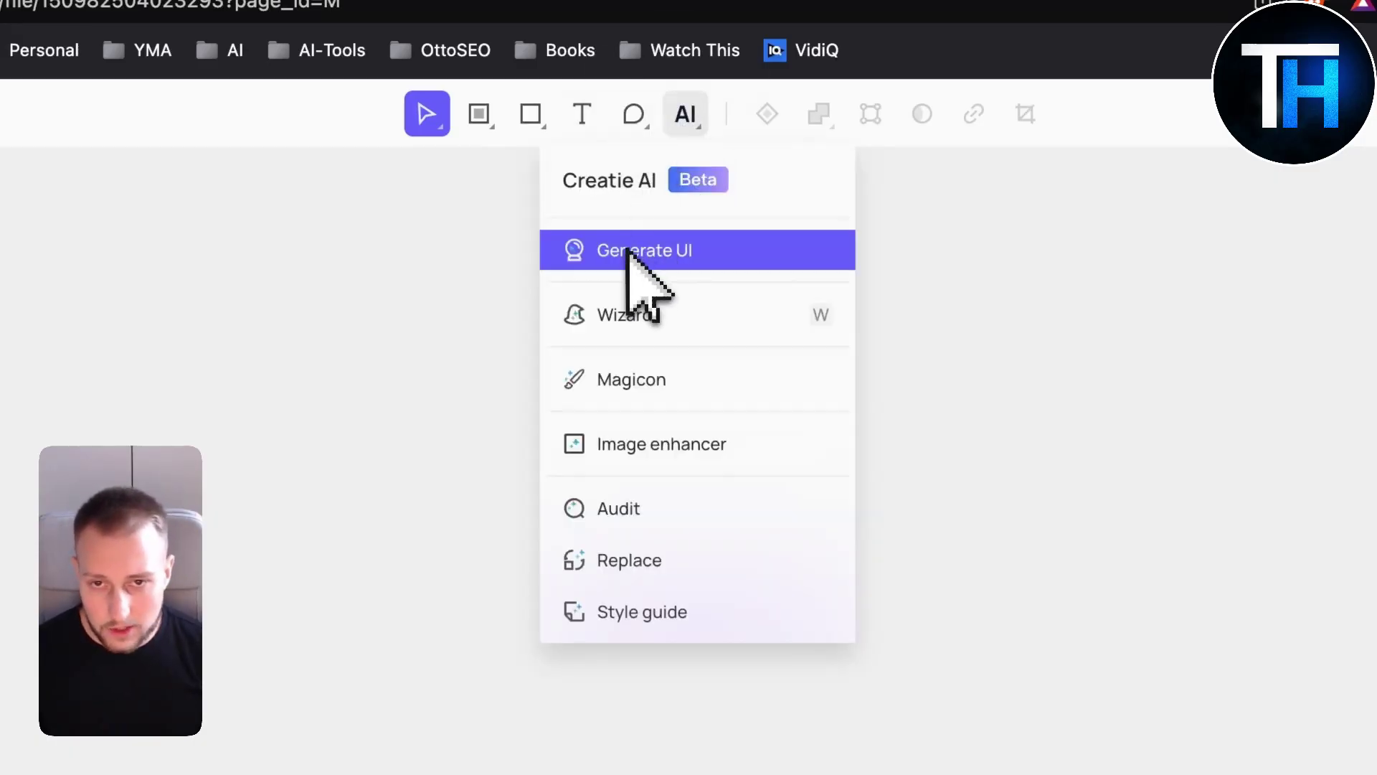
click(701, 253)
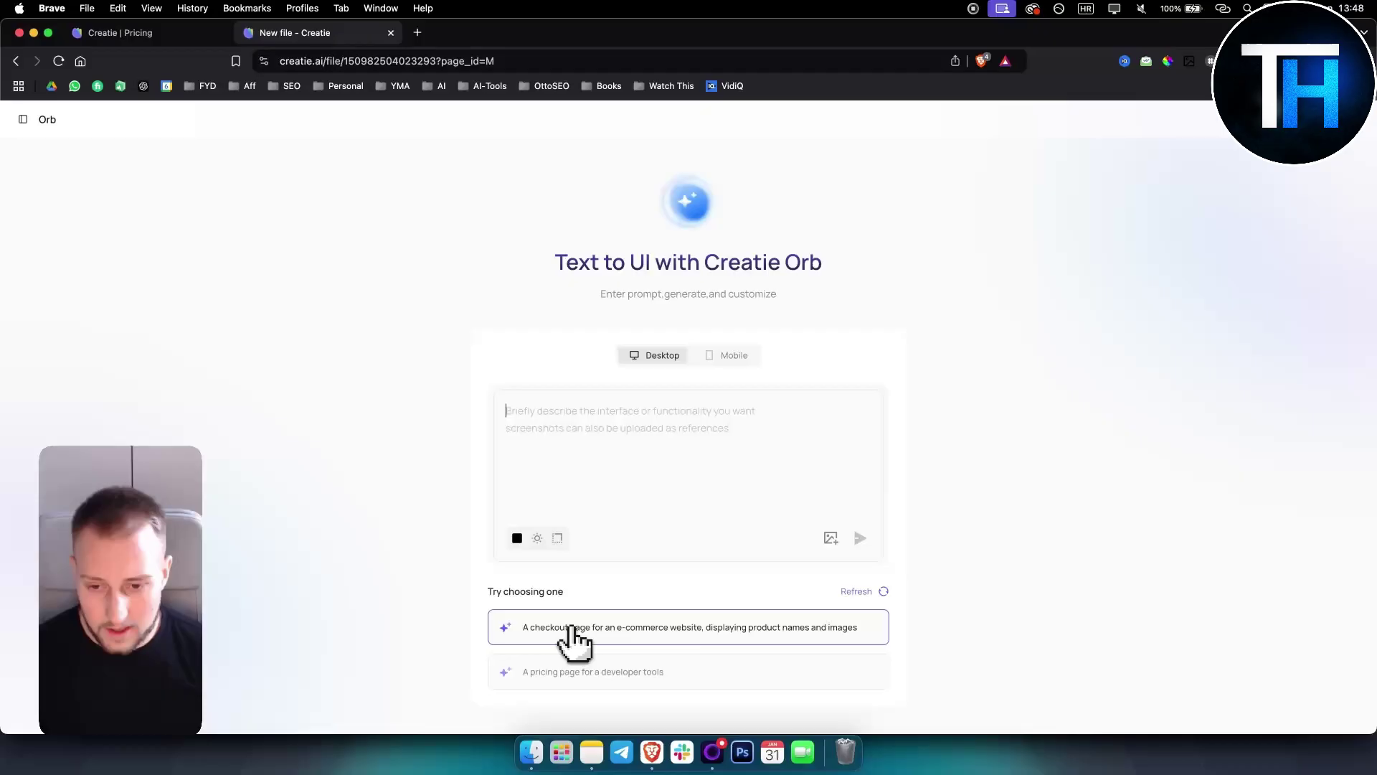
click(635, 628)
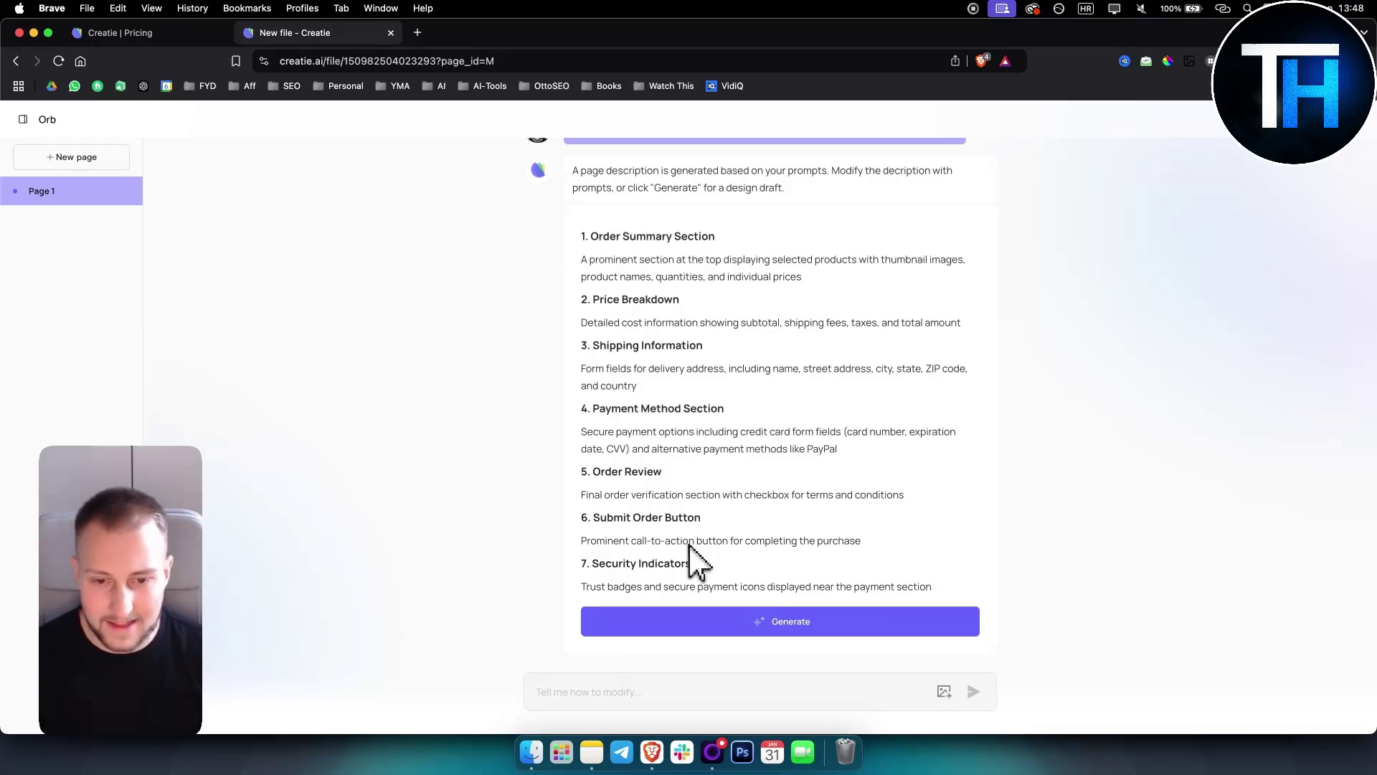
- Generate three checkout page drafts and copy draft A's code
click(775, 621)
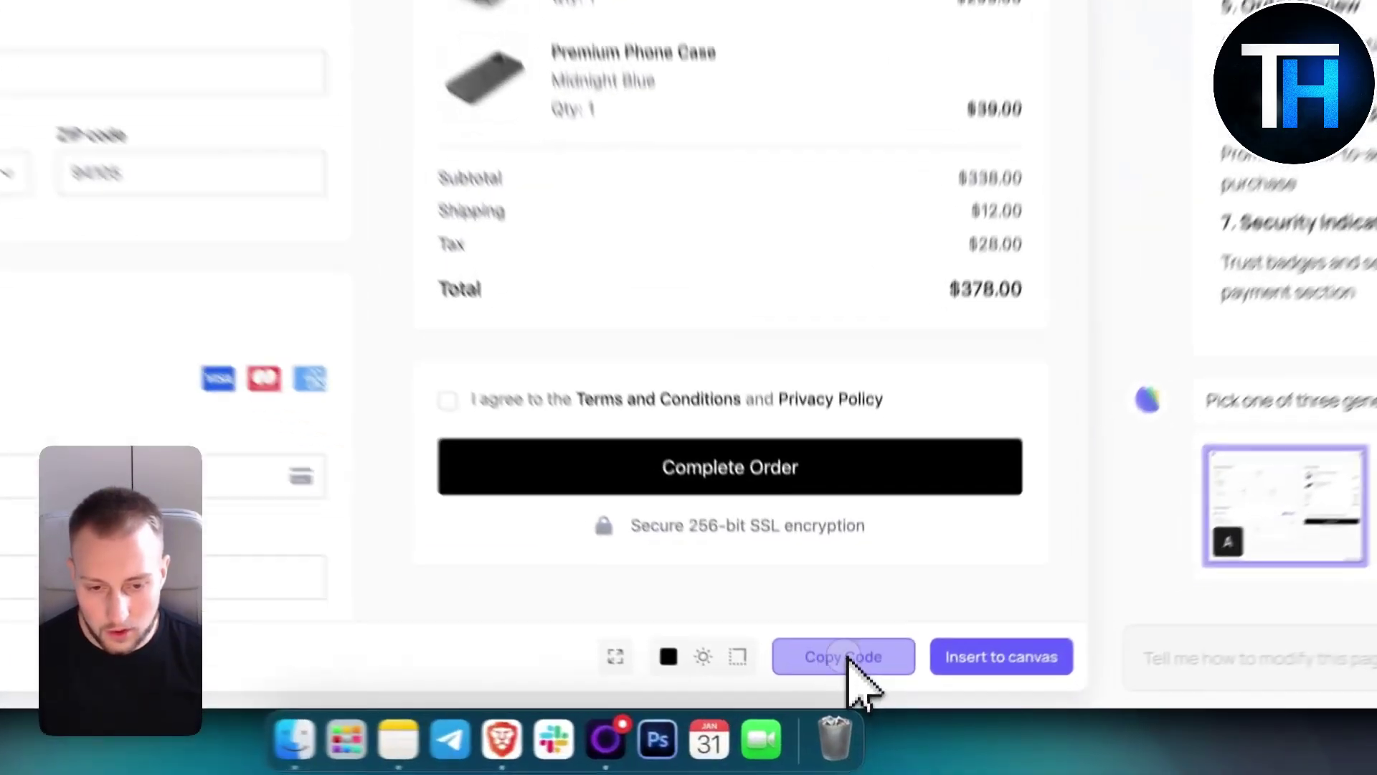
click(861, 704)
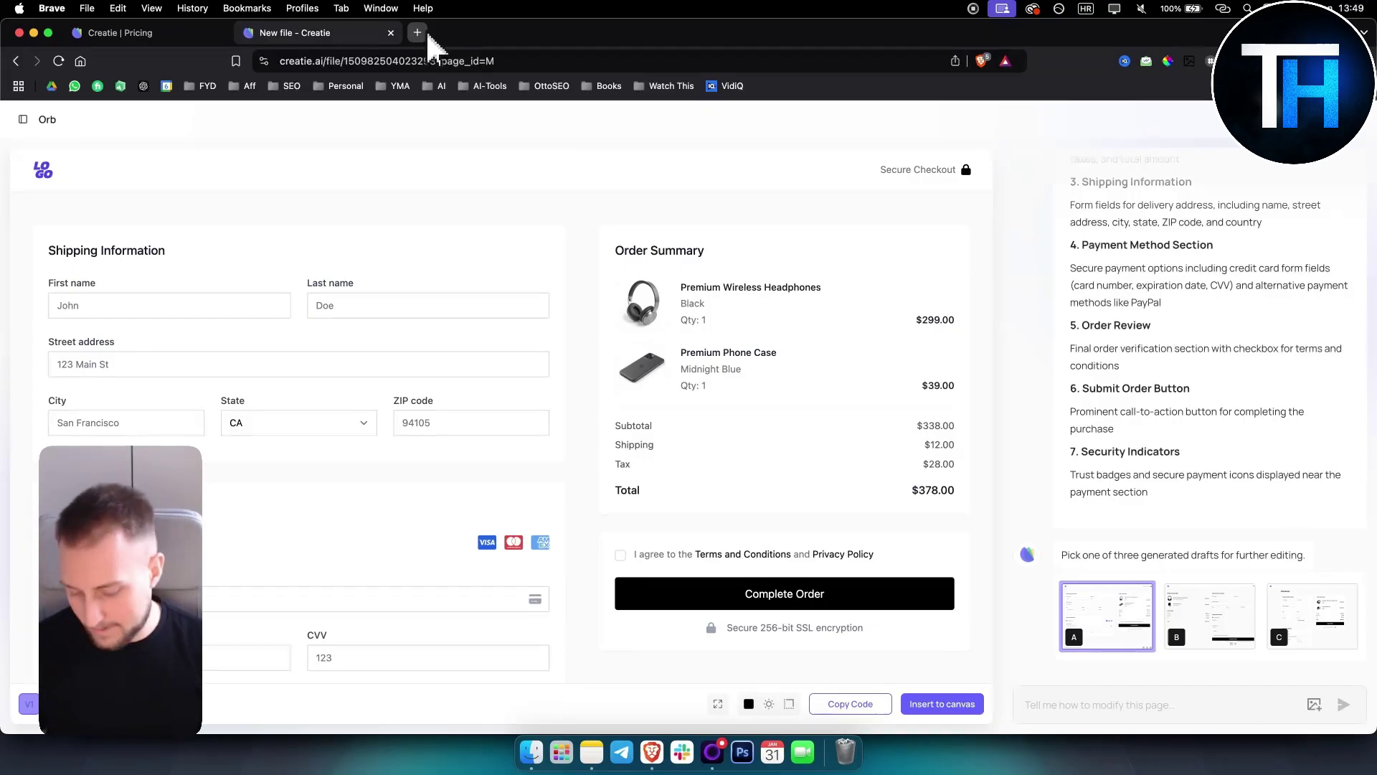
- Open lovable.dev in a new tab, paste the checkout HTML into the prompt, then delete it
click(417, 32)
text(lovalb)
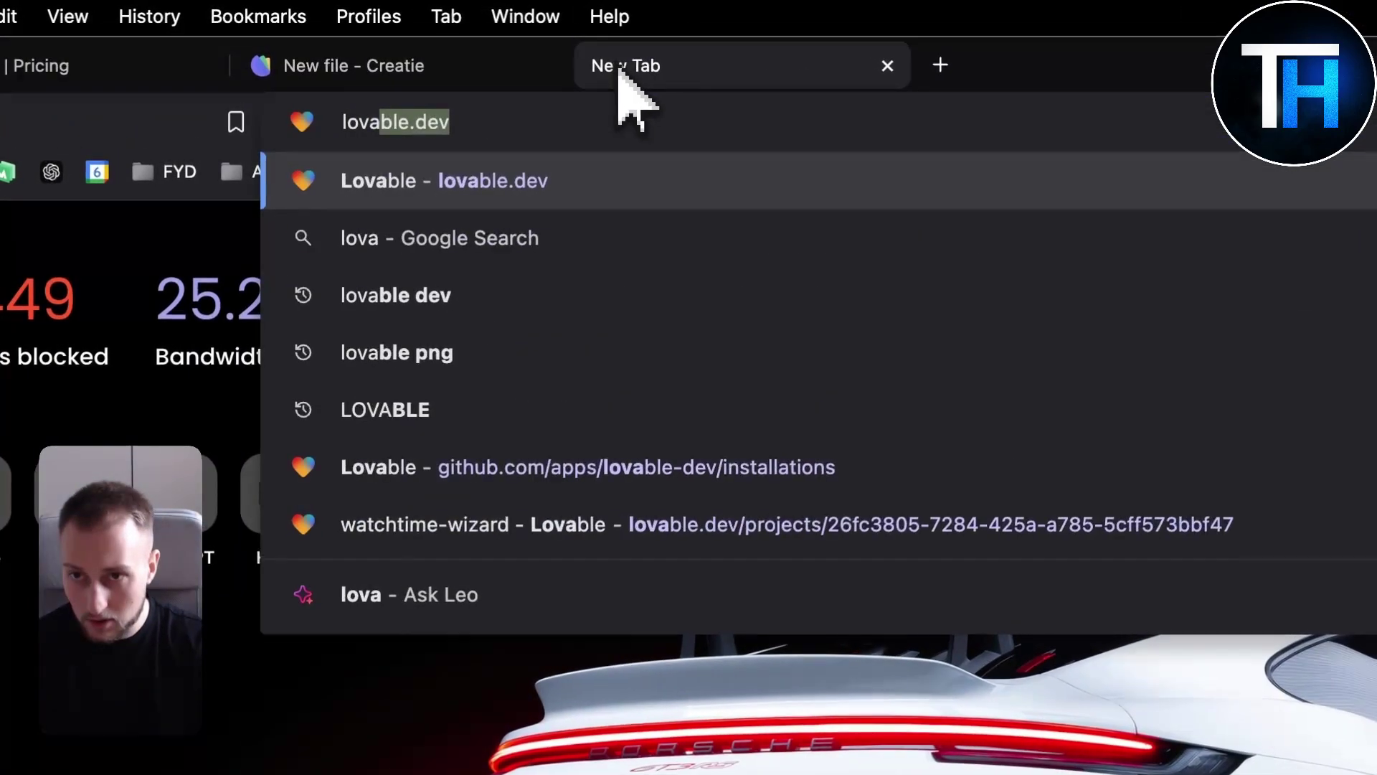
key(BackSpace)
key(BackSpace)
text(b)
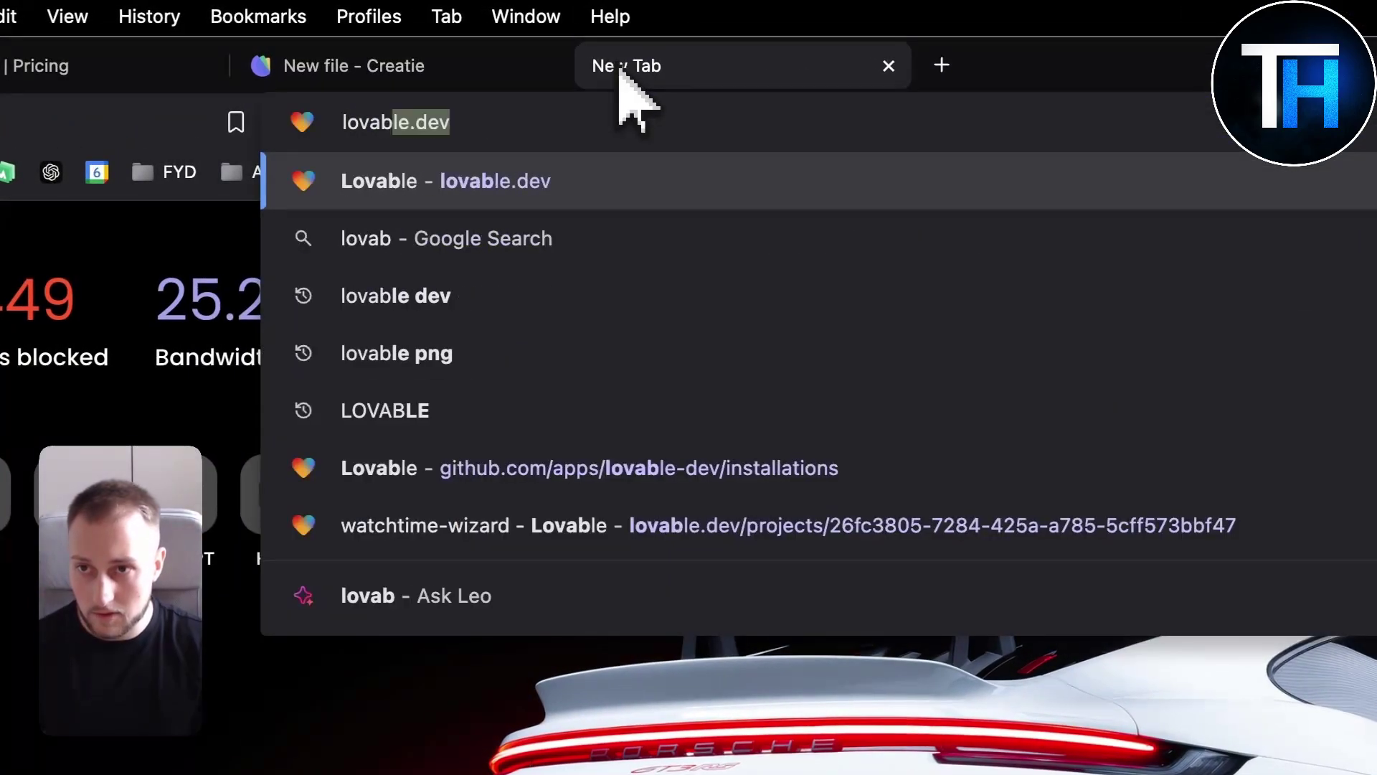
key(Return)
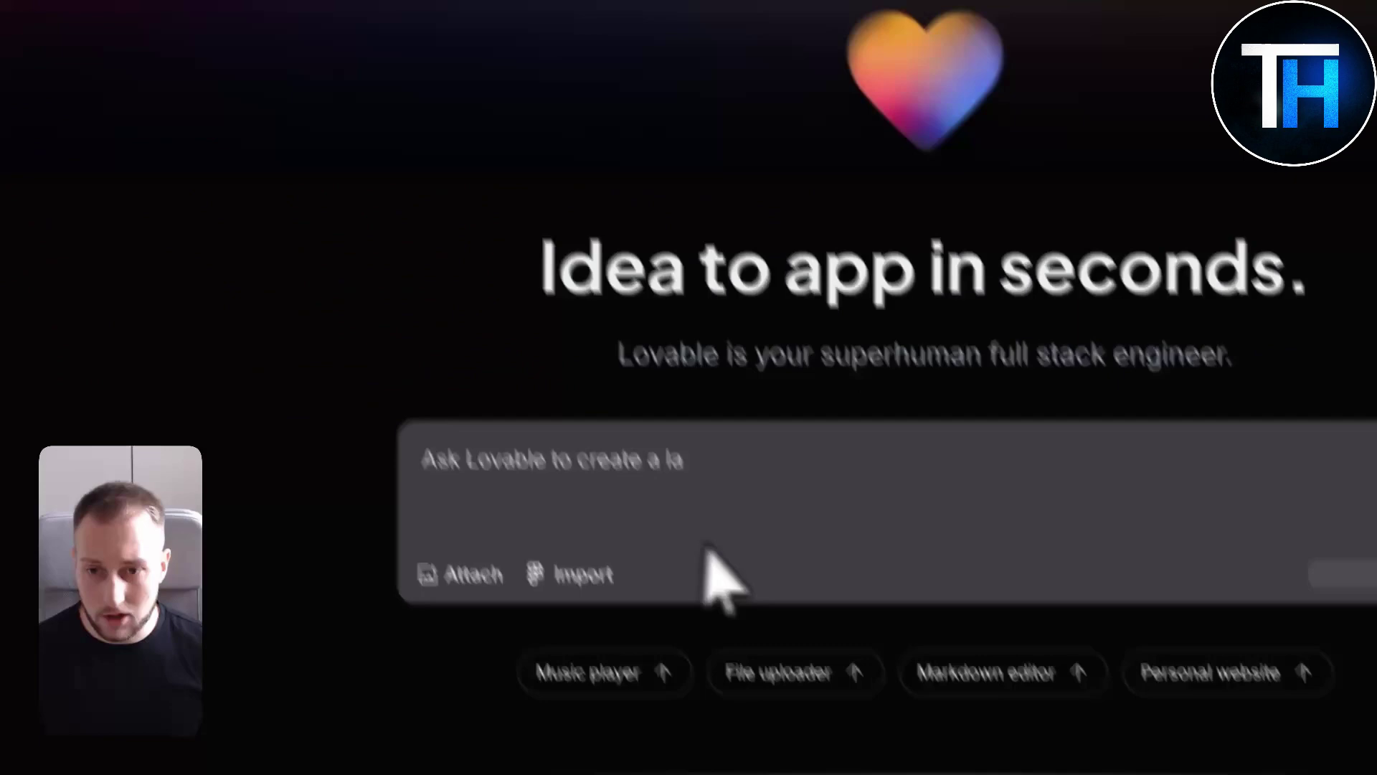
key(ctrl+v)
scroll(729, 531, up, 15)
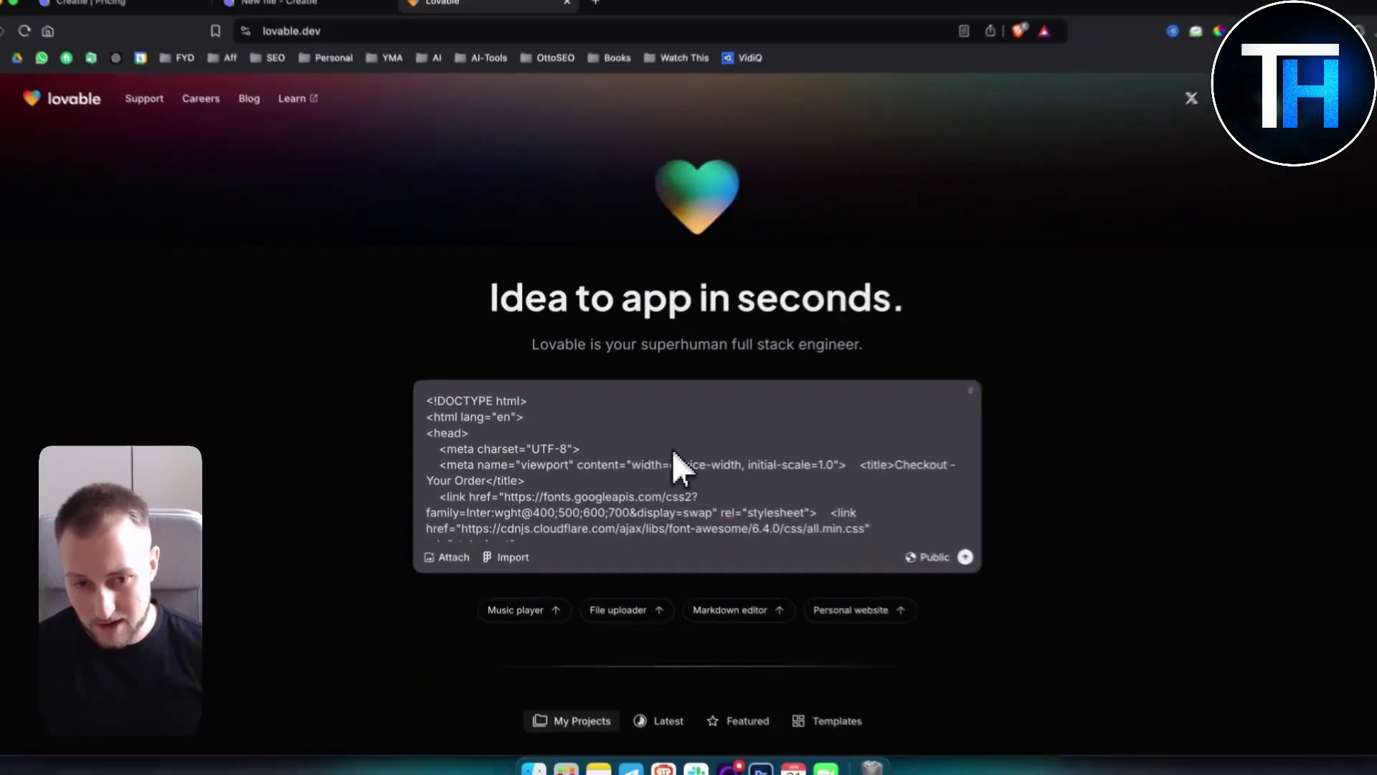
key(super+a)
key(BackSpace)
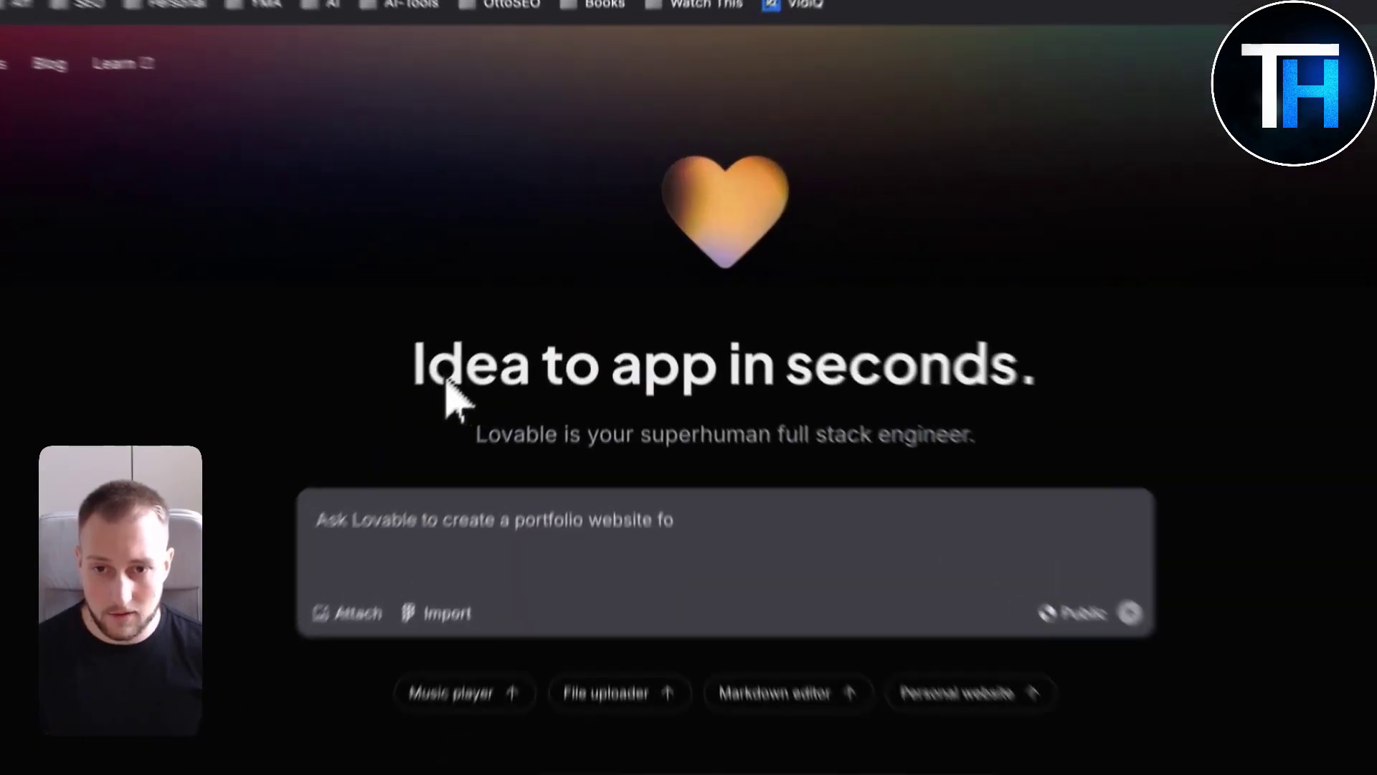
- Highlight the Lovable headline, then return to the Creatie file with the checkout drafts
drag(504, 309, 870, 310)
click(932, 406)
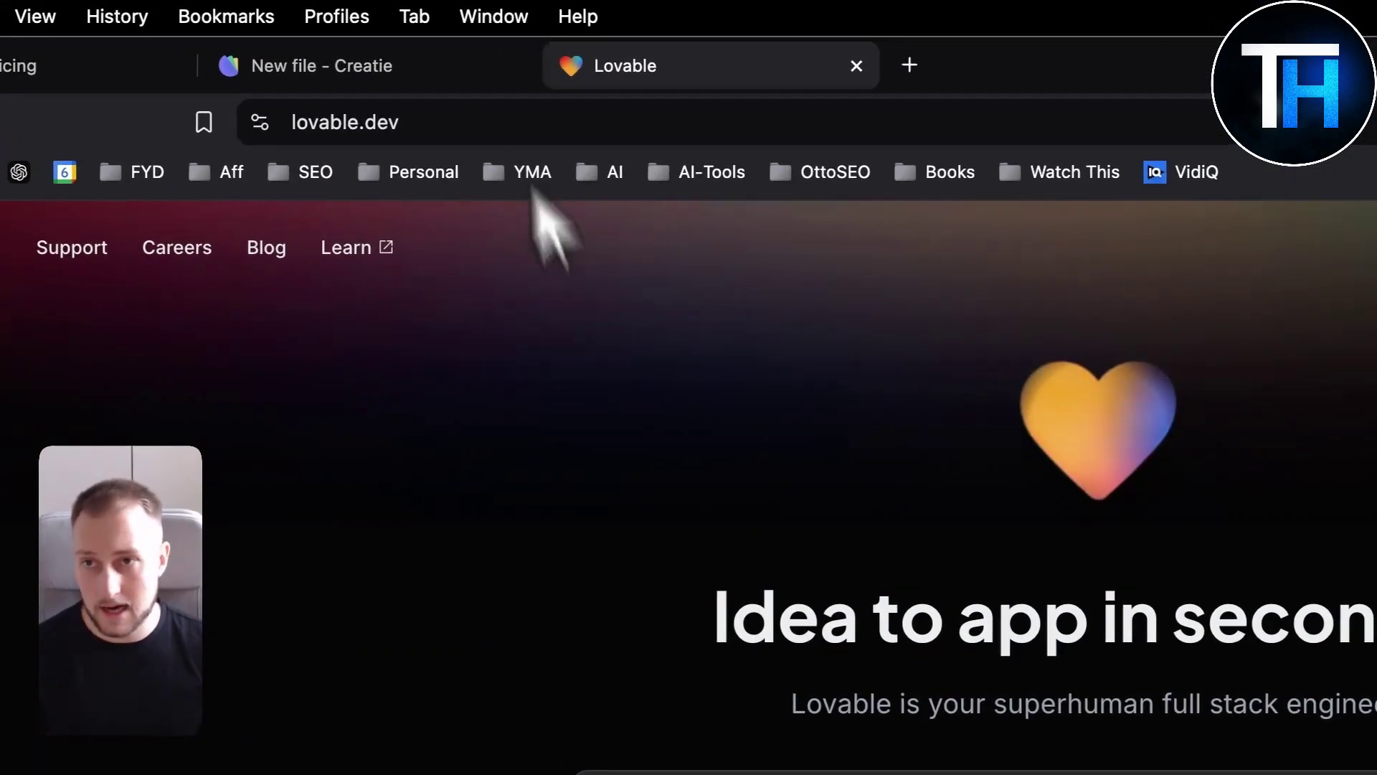
click(377, 66)
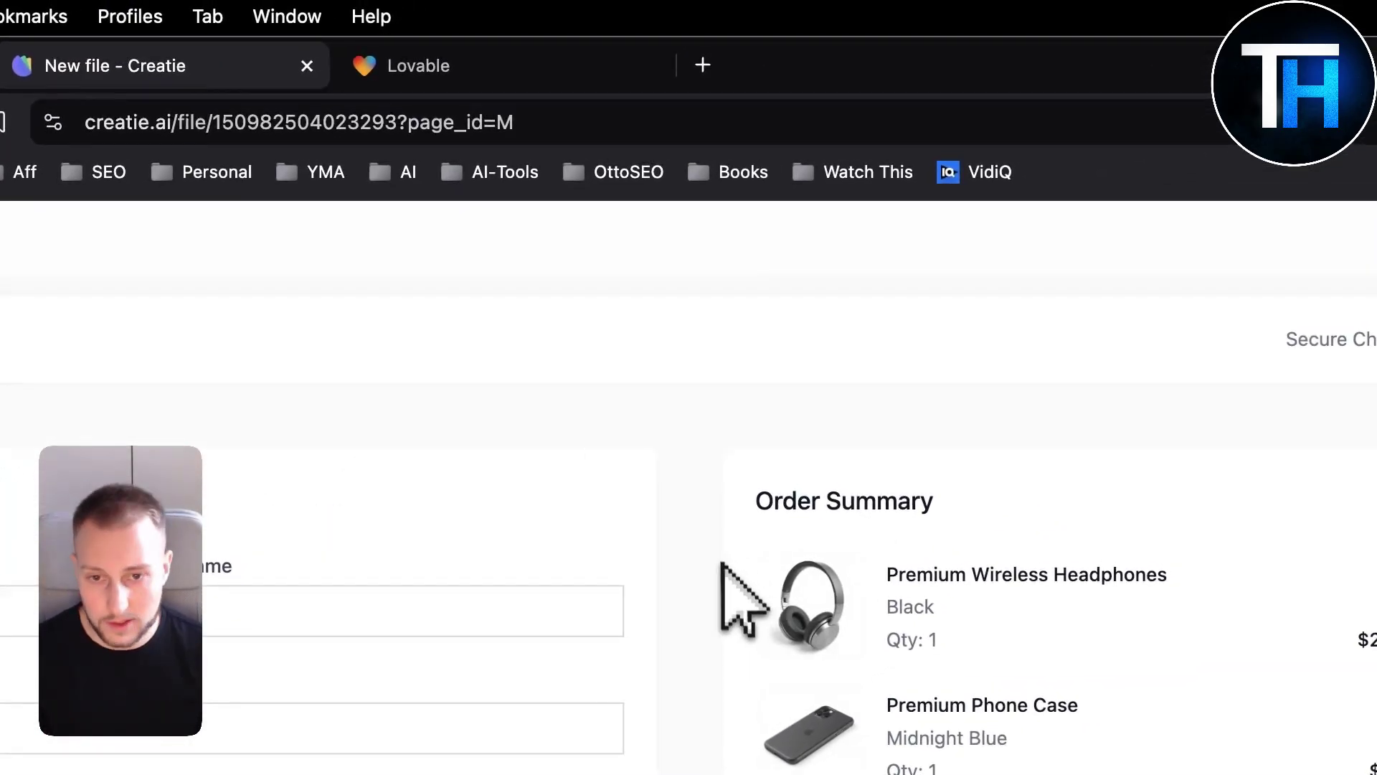
click(445, 68)
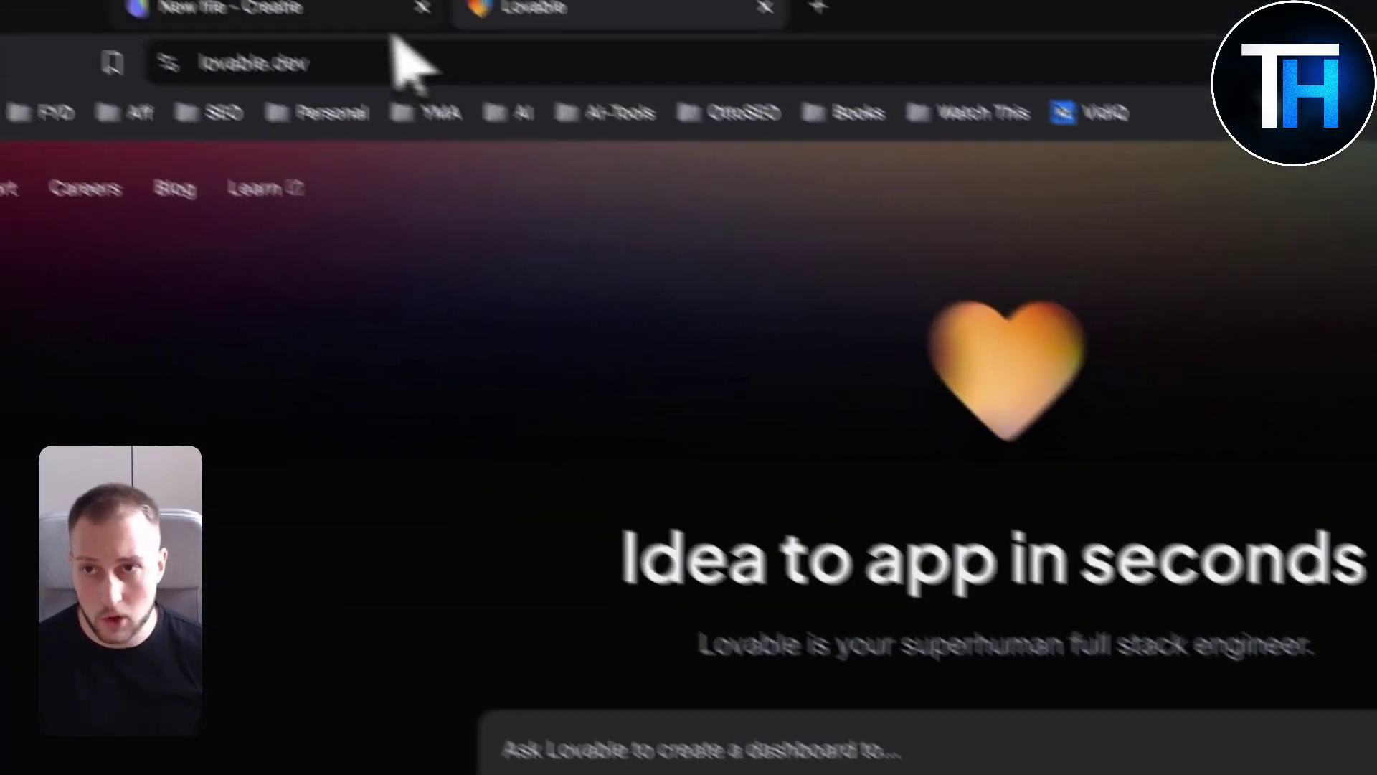
click(378, 65)
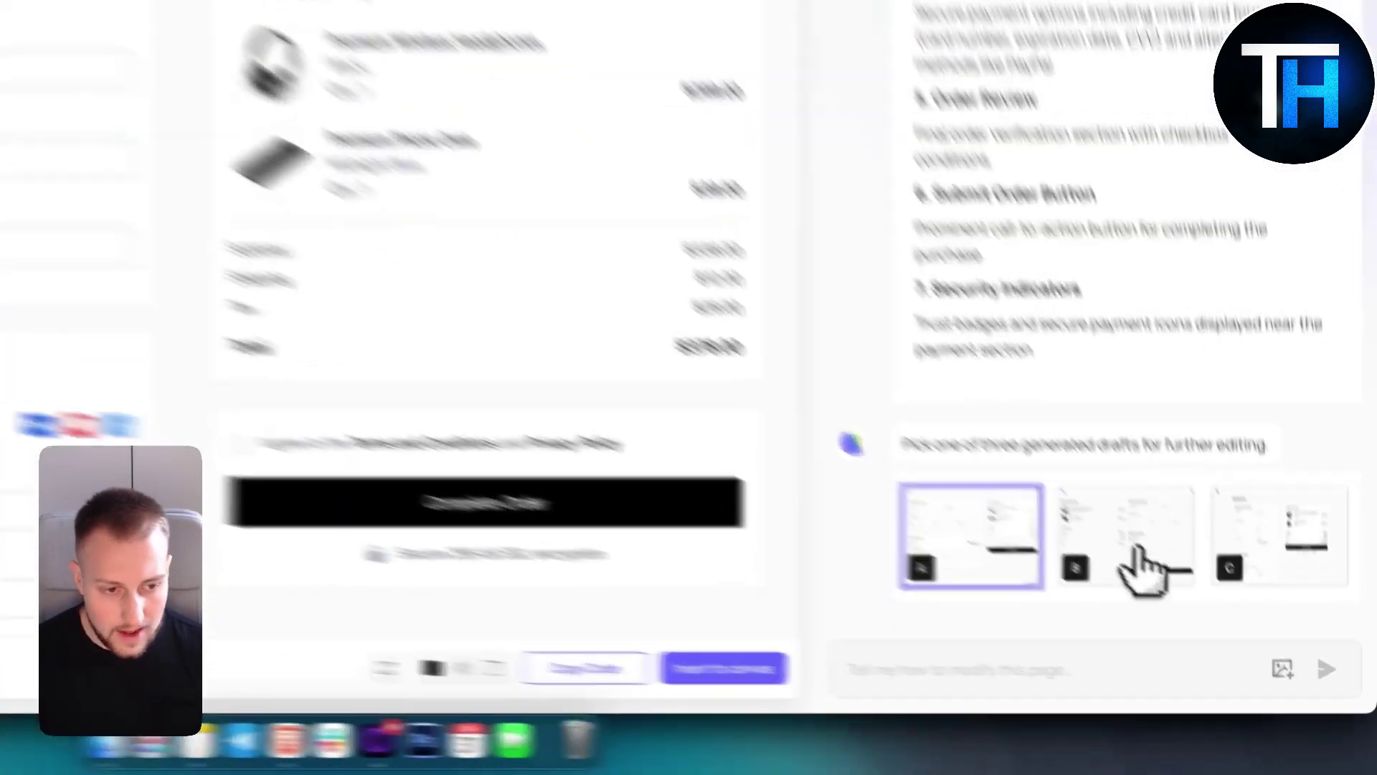
- Preview draft B, then draft C with the Smart Watch Pro and $614.97 total
click(1212, 616)
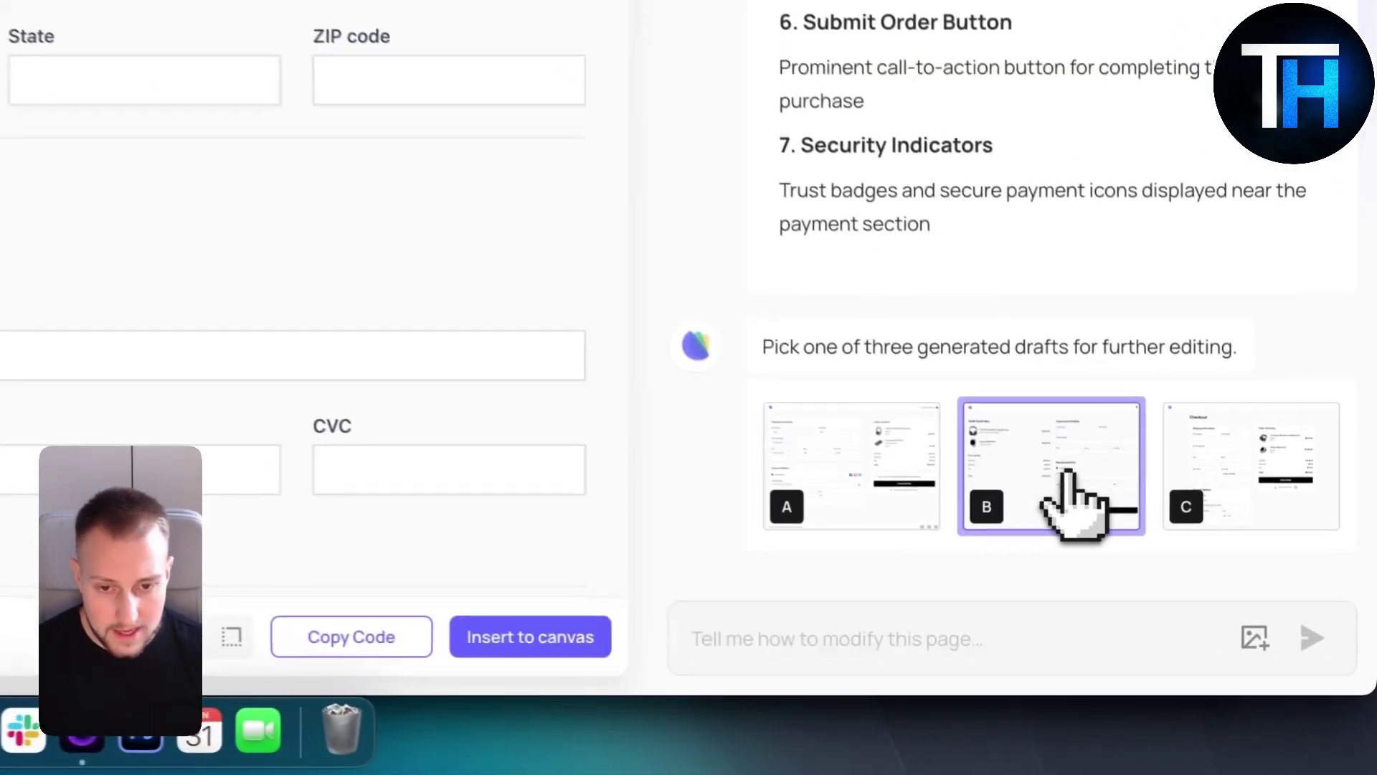
click(1237, 463)
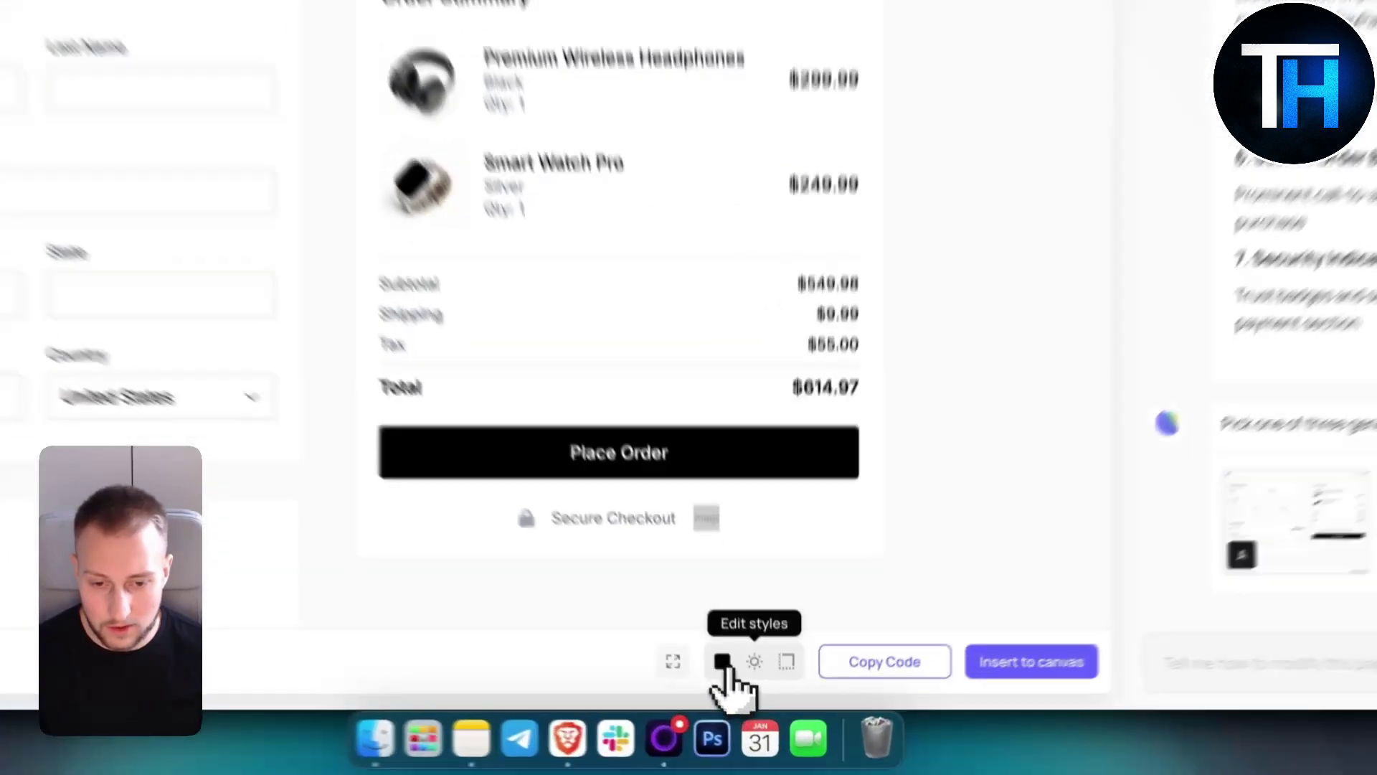
- Set the checkout draft's primary colour to blue in Edit styles
click(749, 704)
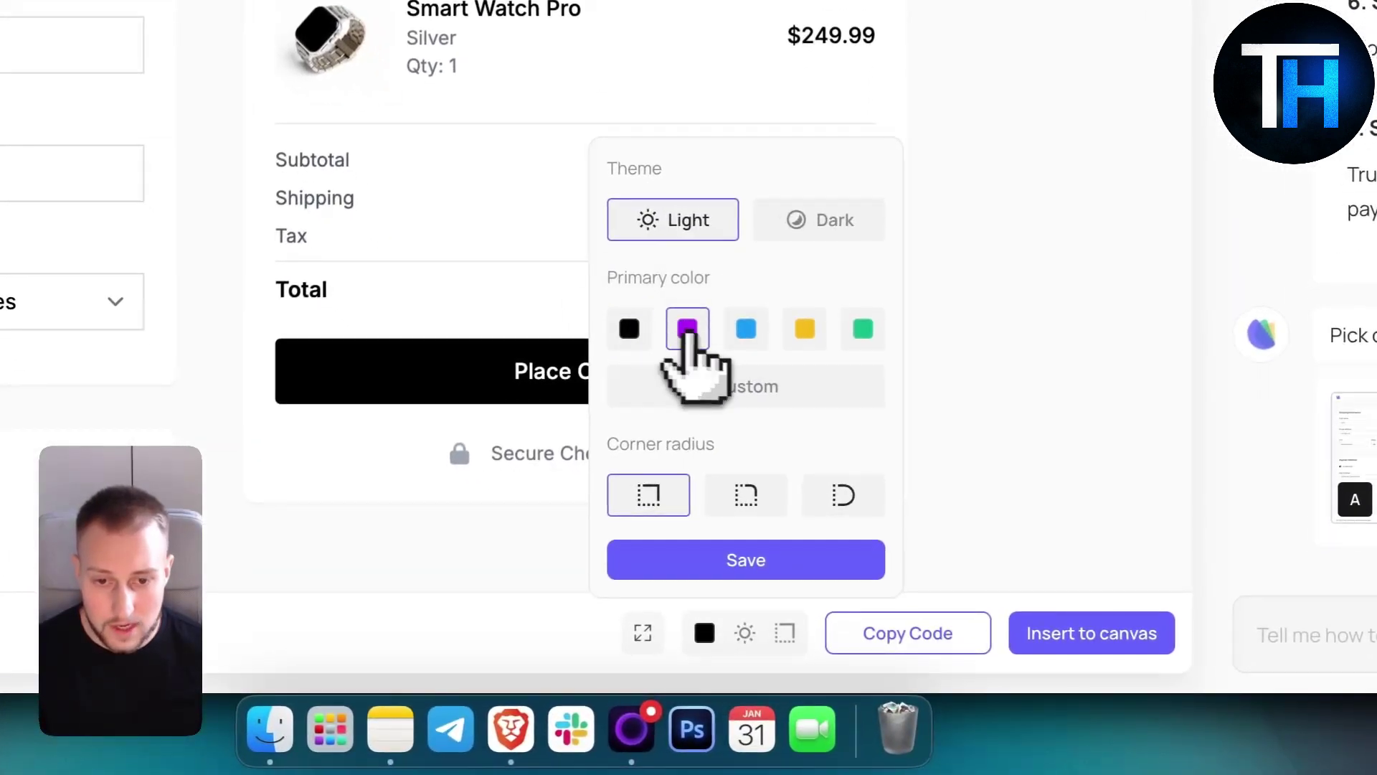
click(740, 330)
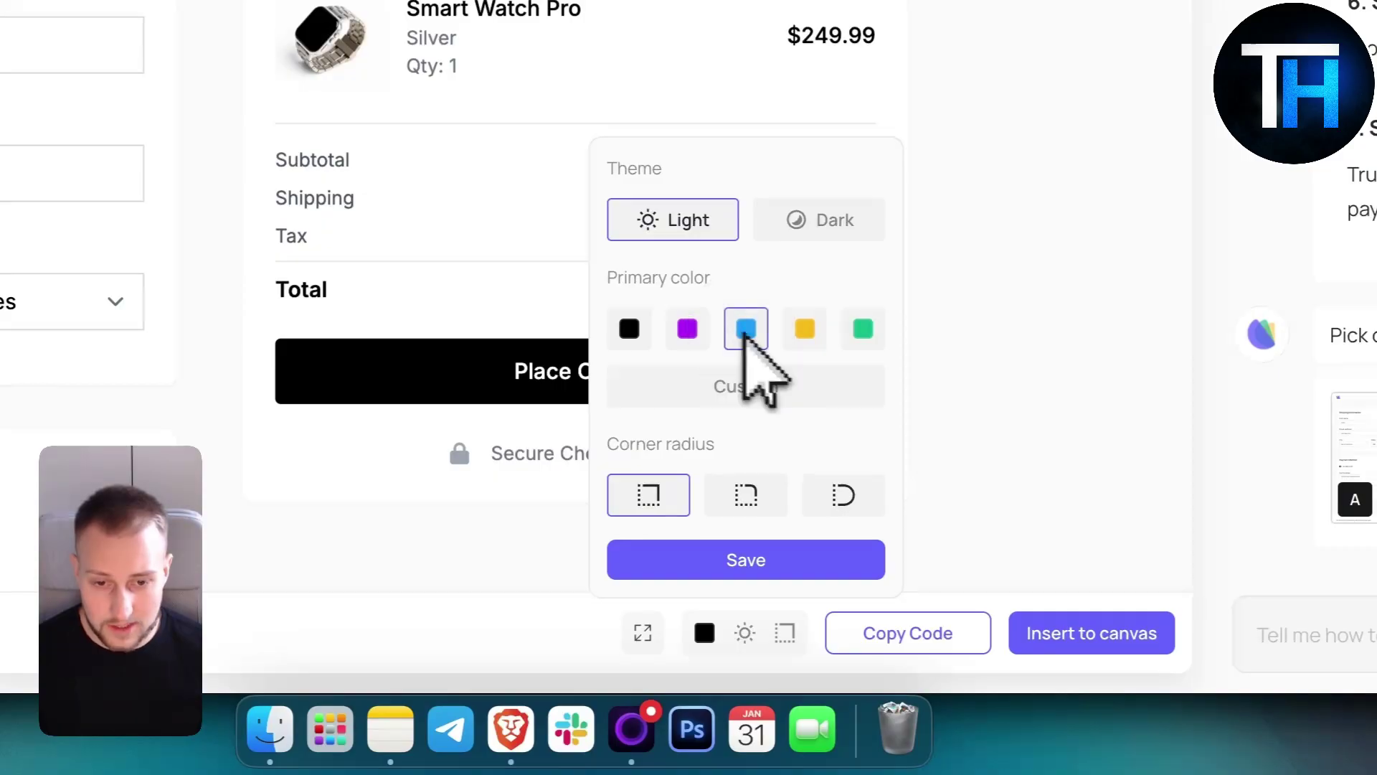
click(744, 568)
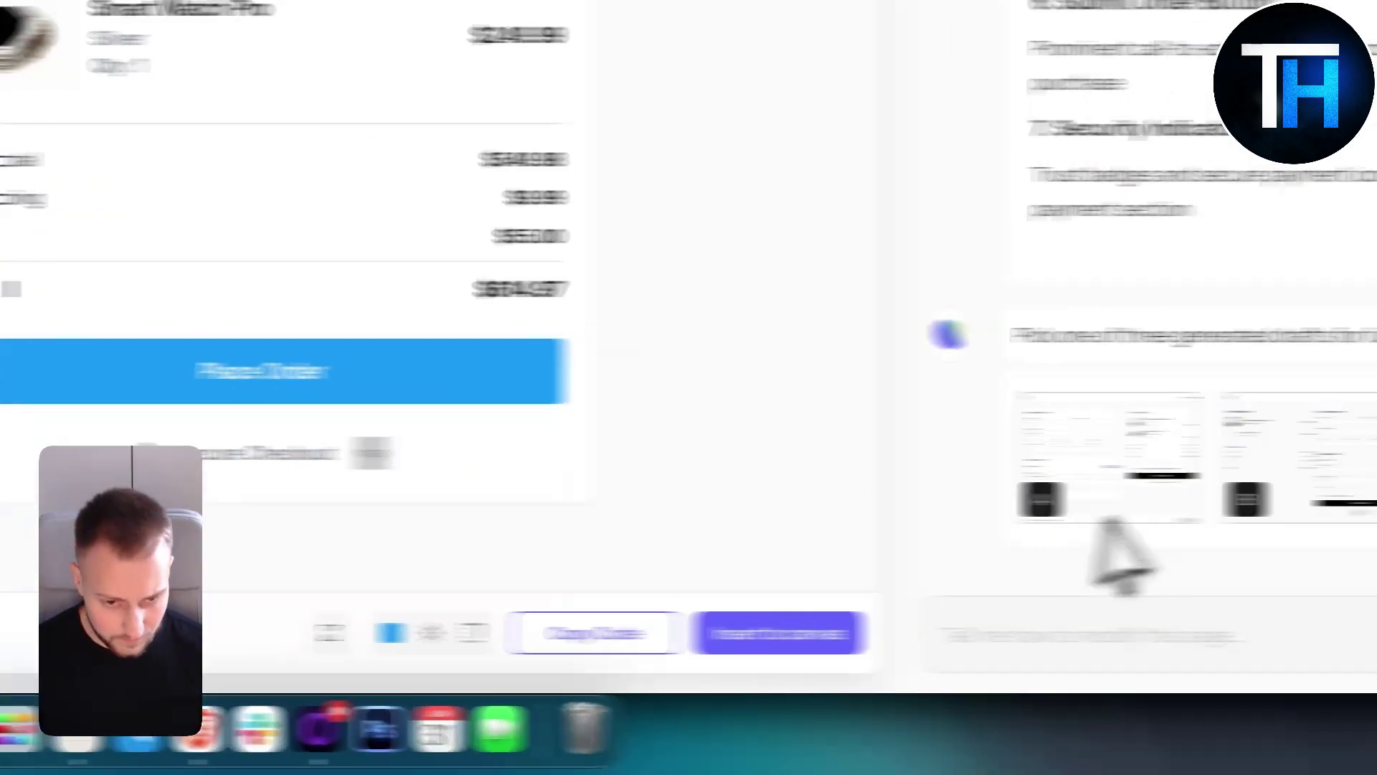
scroll(445, 568, down, 3)
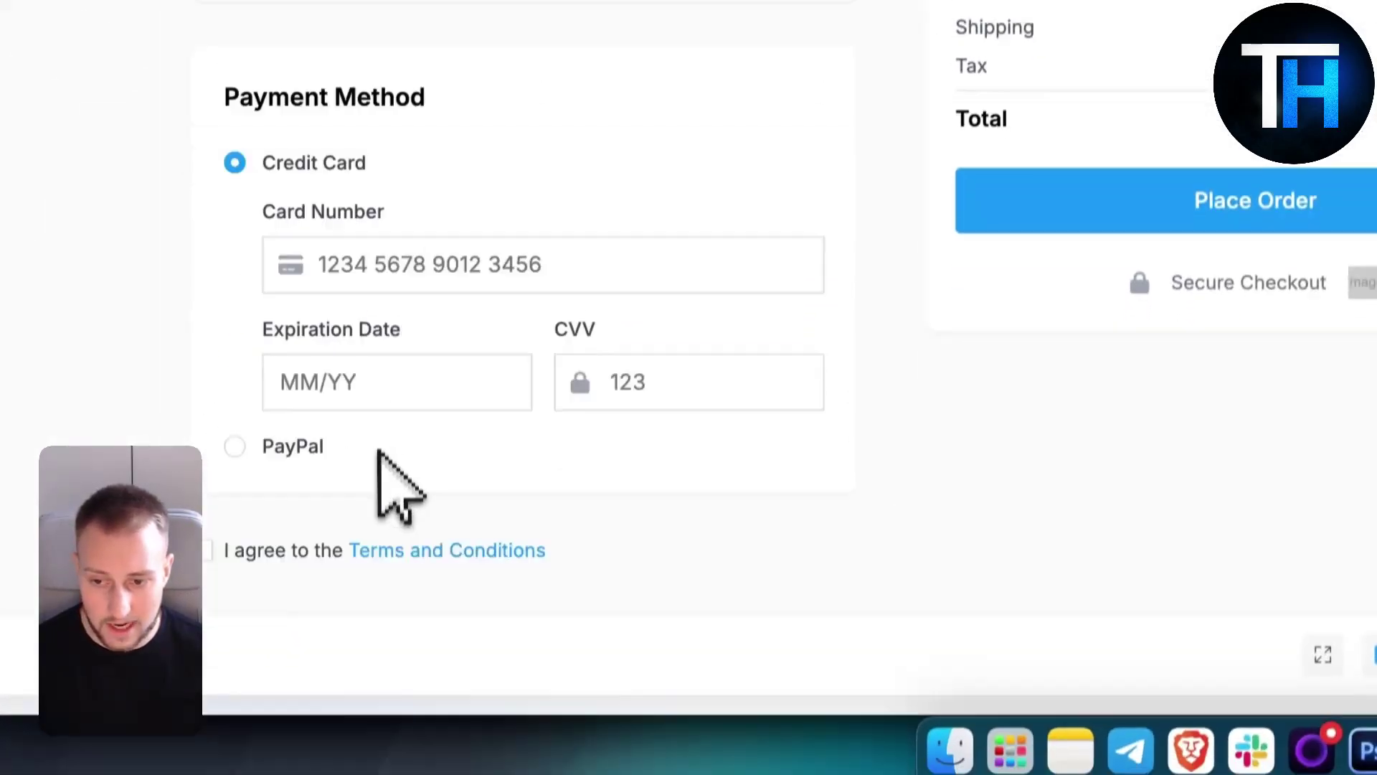
scroll(383, 467, down, 3)
scroll(395, 463, up, 6)
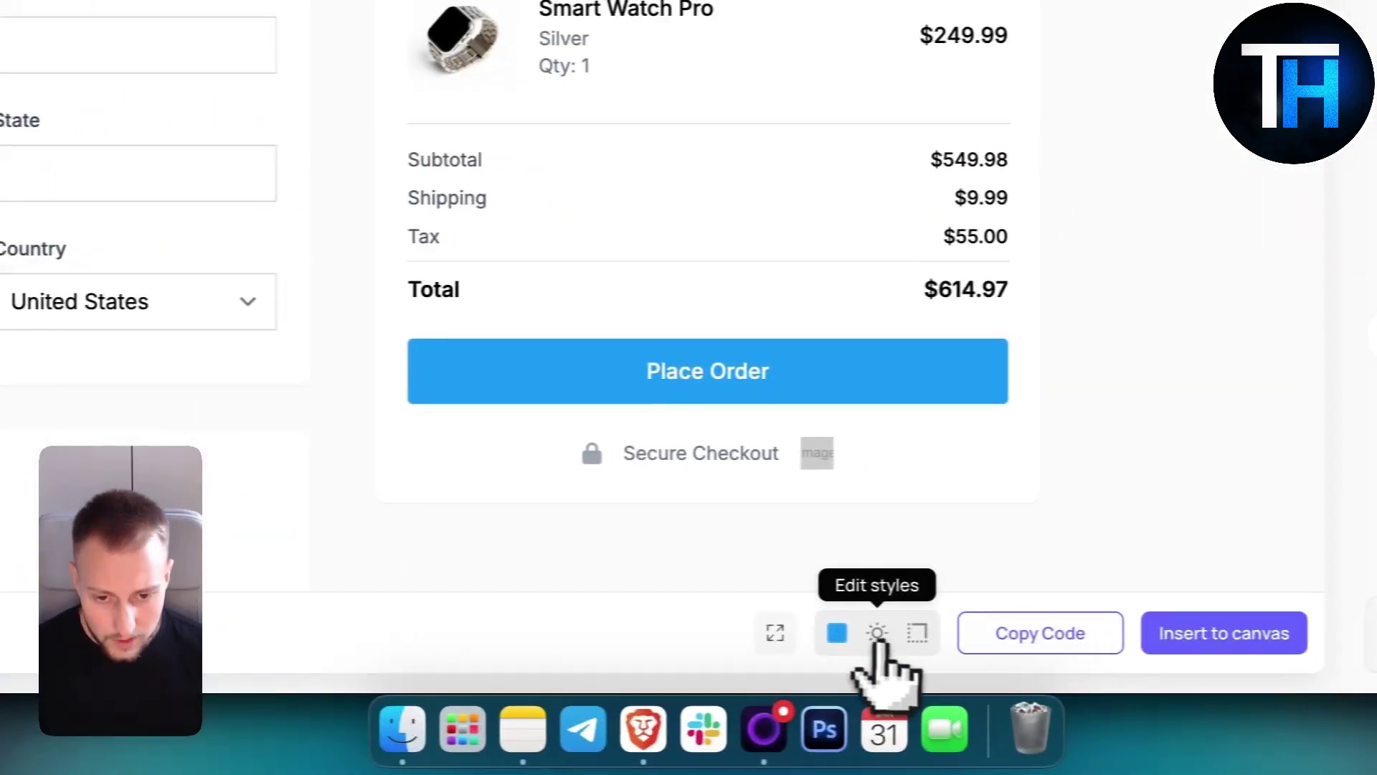
- Give the draft slightly rounded corners using the middle radius option
click(877, 634)
click(857, 495)
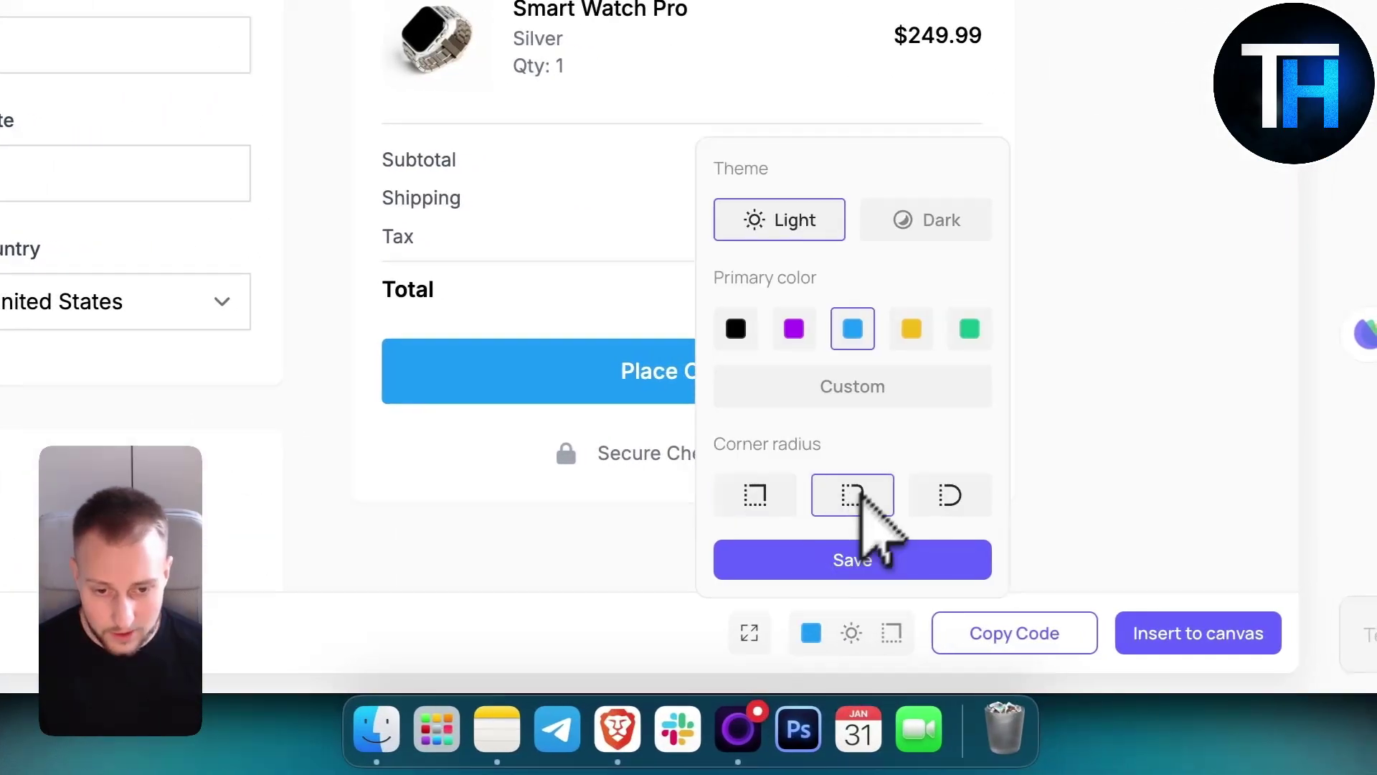
click(887, 557)
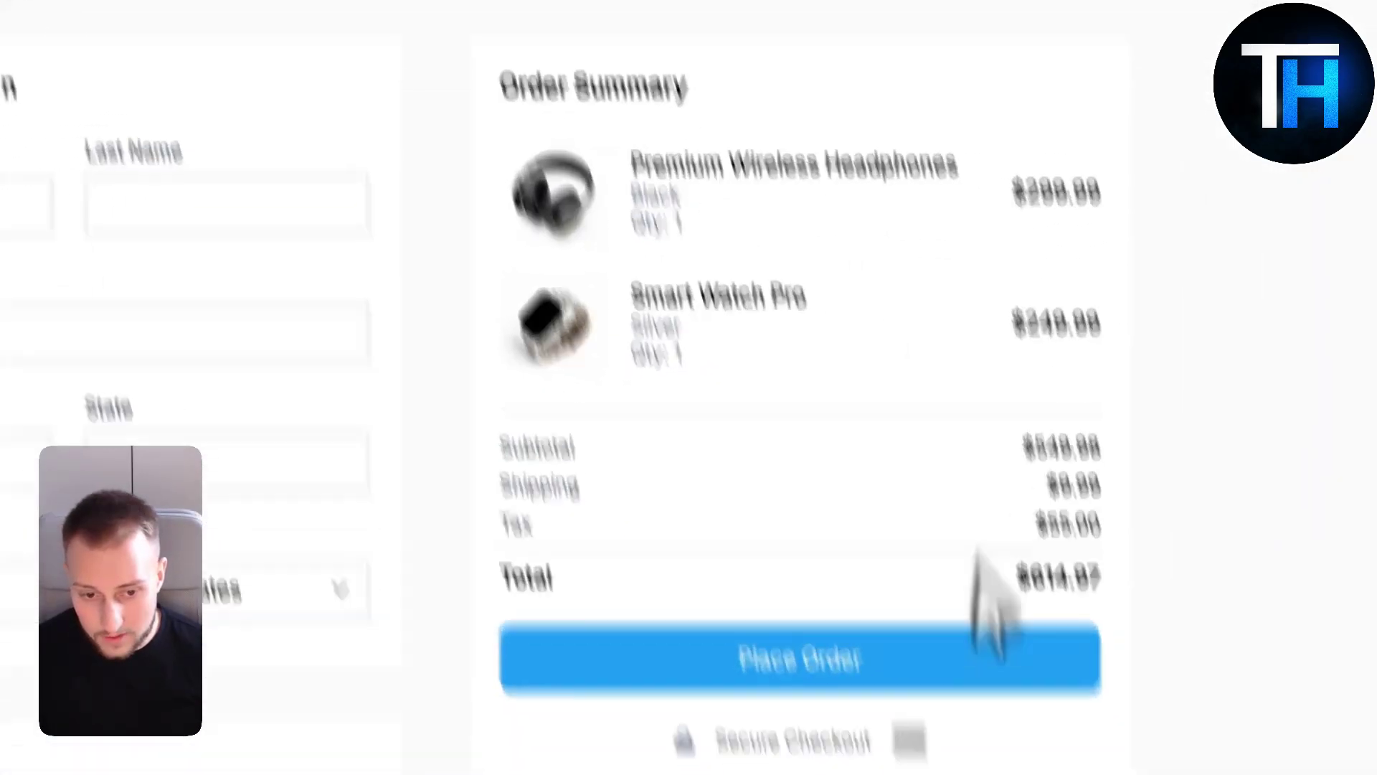
- Switch the draft to the dark theme and save to regenerate it
click(873, 633)
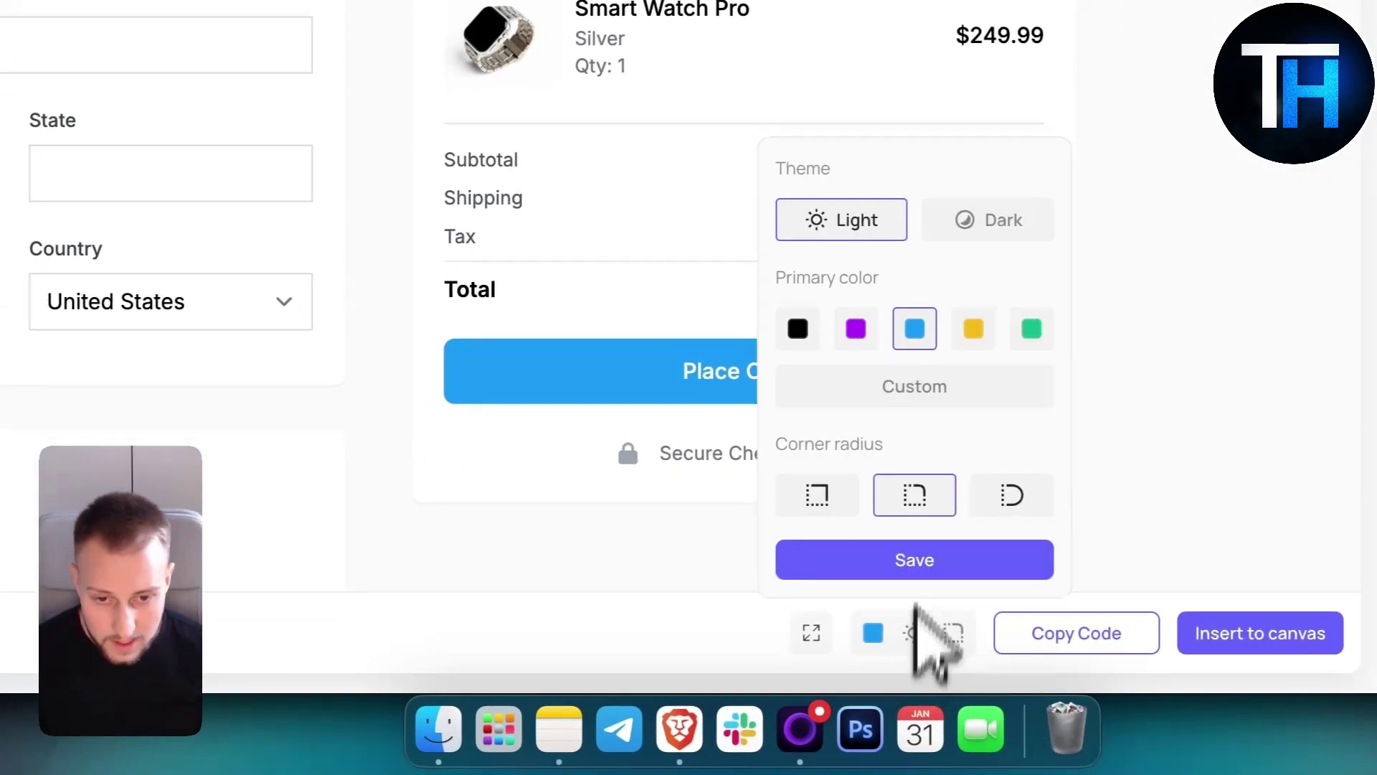
click(994, 221)
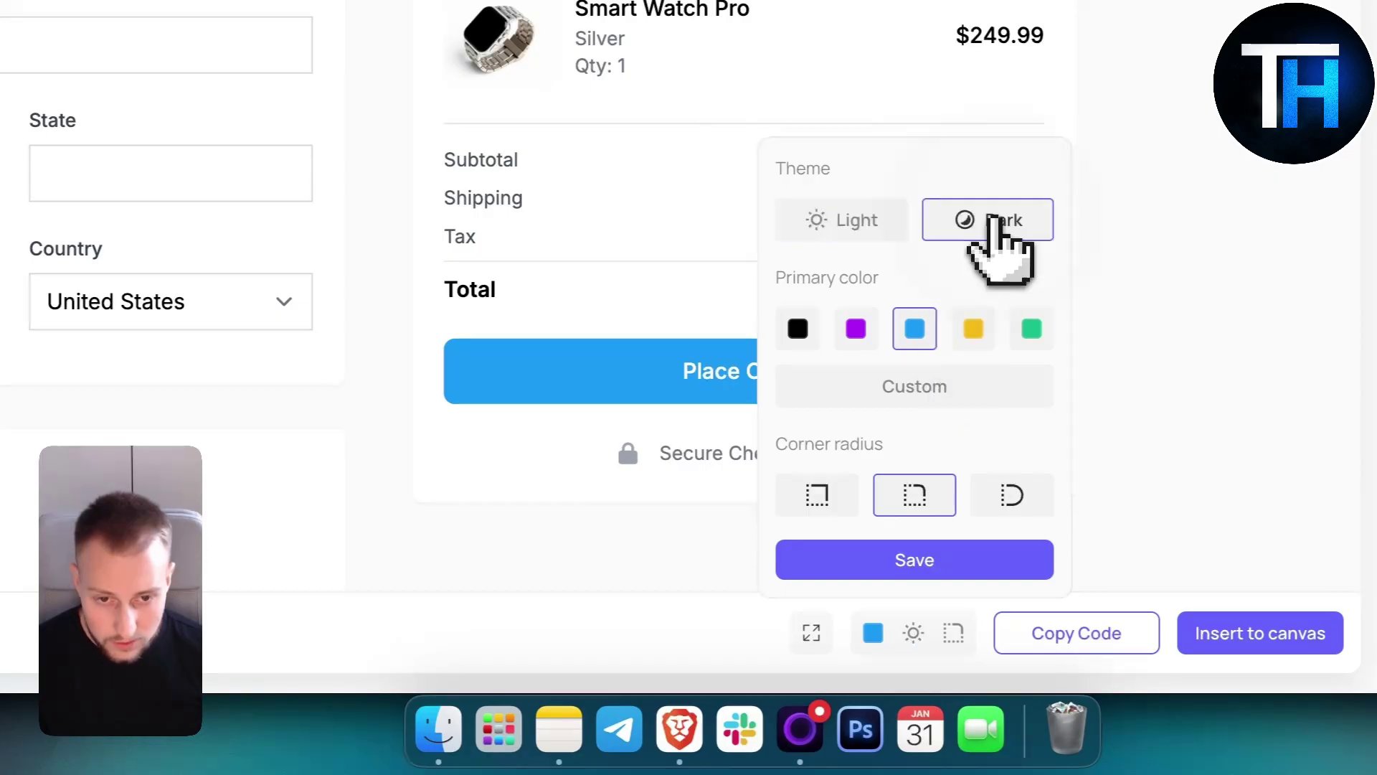
click(979, 563)
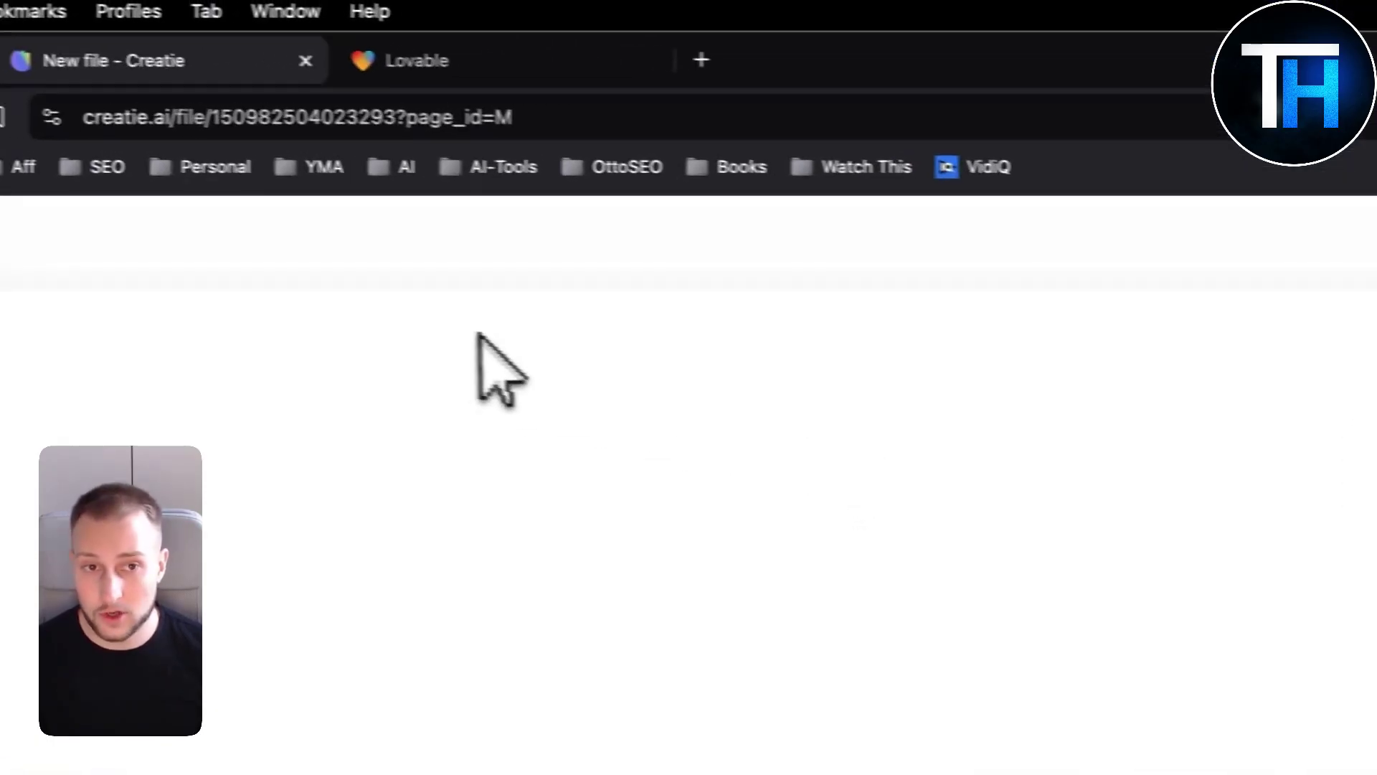
- Glance at the Lovable tab, then return to Creatie's rendered dark checkout draft
click(546, 77)
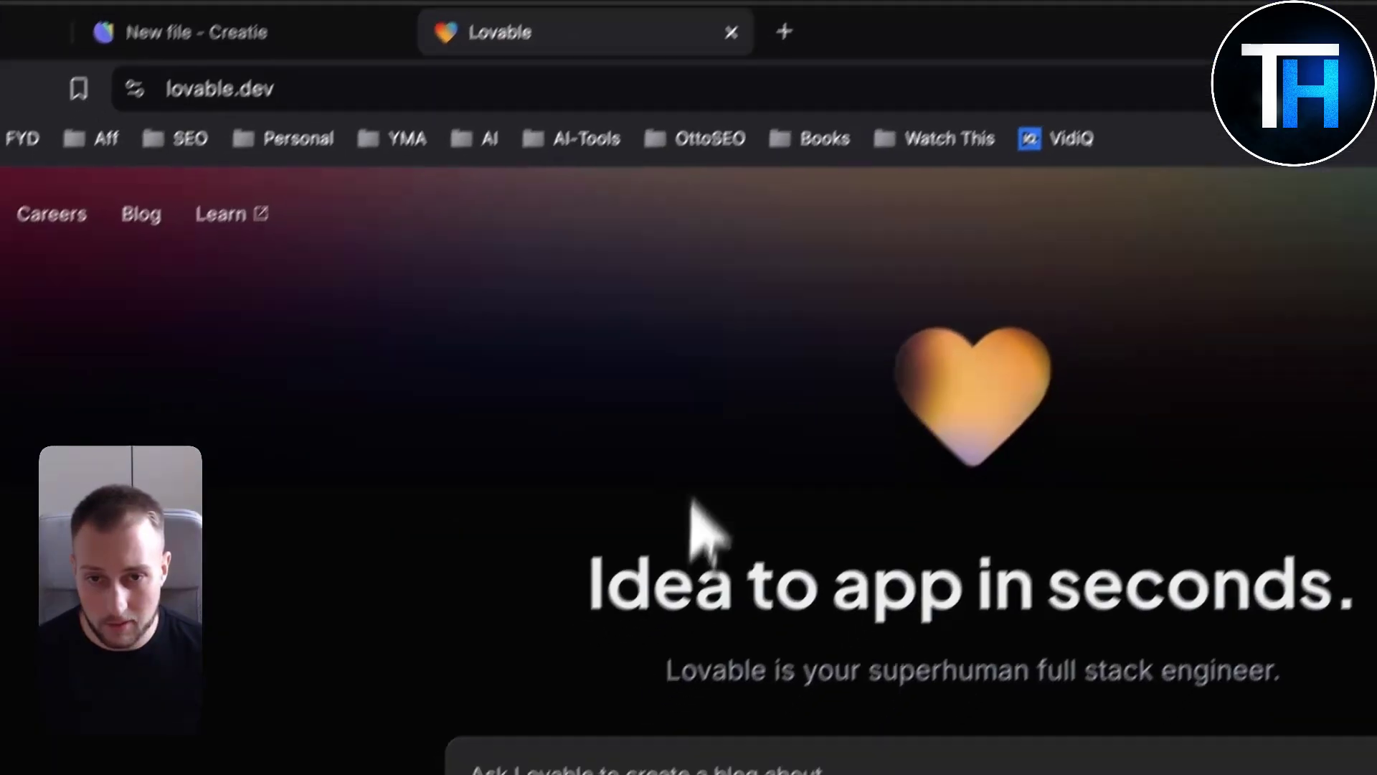
click(293, 74)
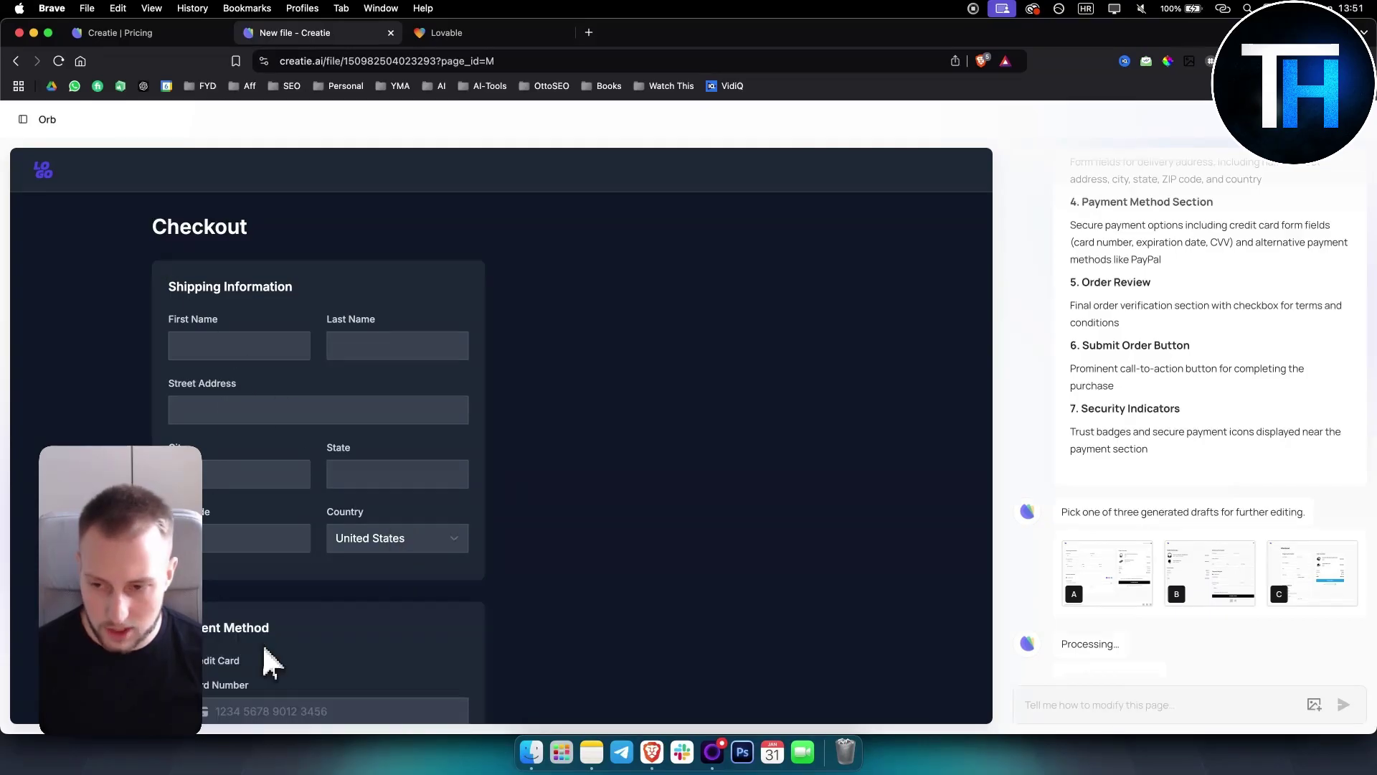
- Review the dark V2 checkout draft and insert it onto the canvas
scroll(362, 653, down, 3)
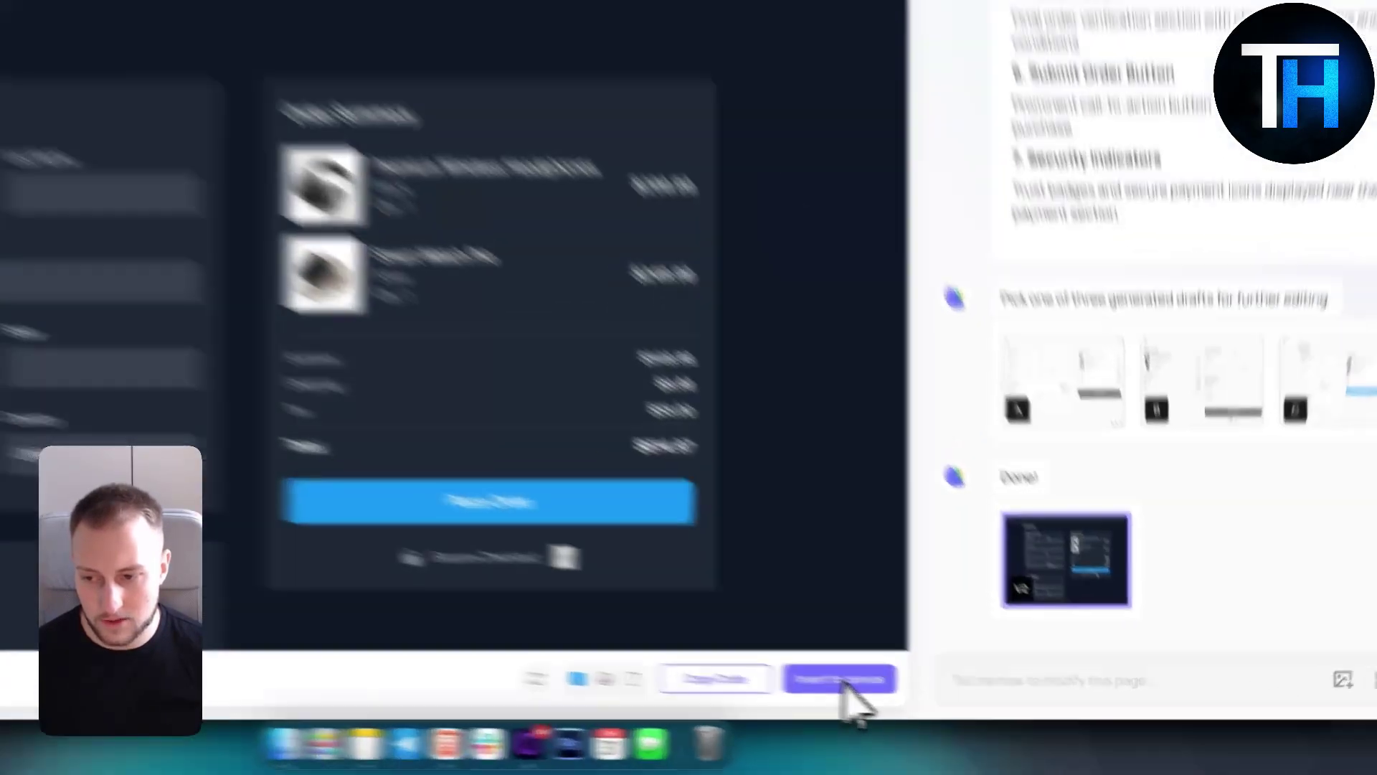
click(846, 683)
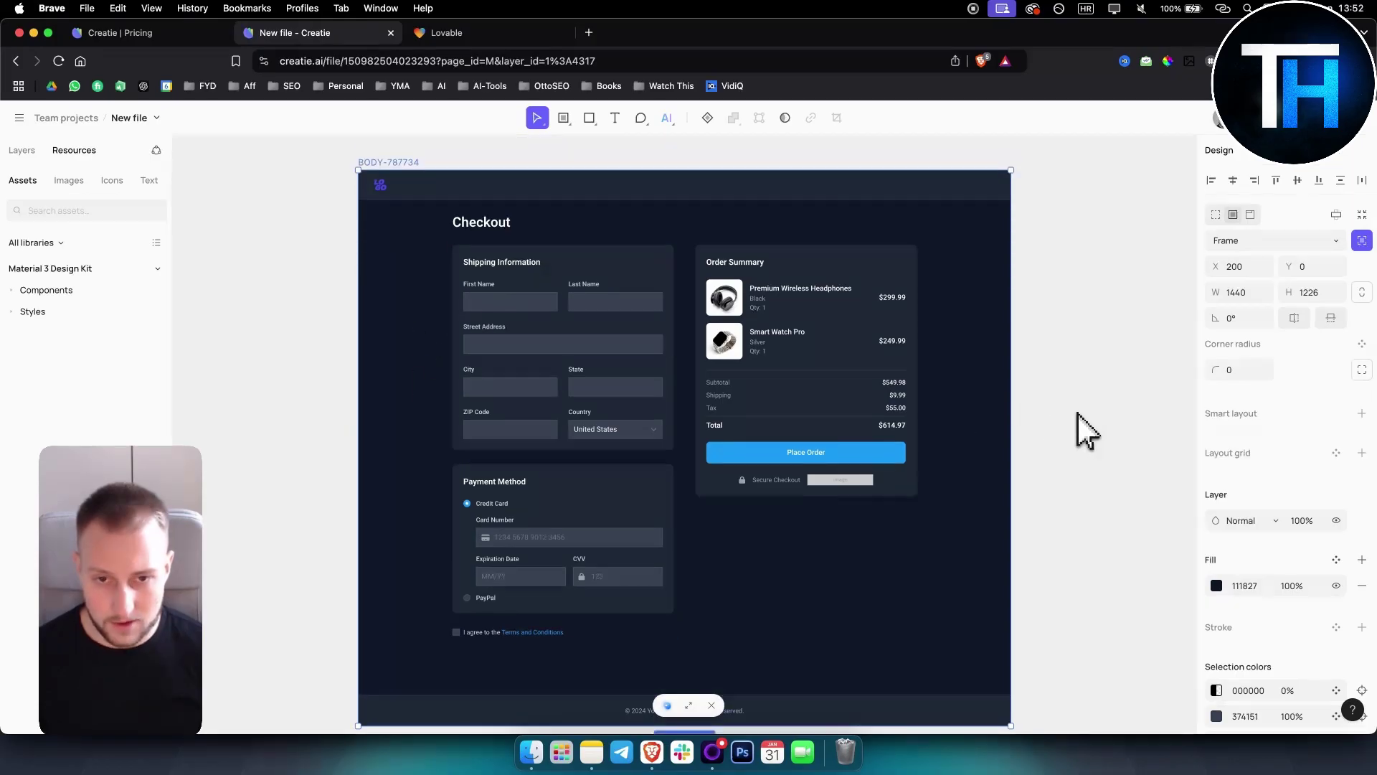
- Select the Order Summary items group and review its X position, corner radius, fill and selection colors
click(868, 334)
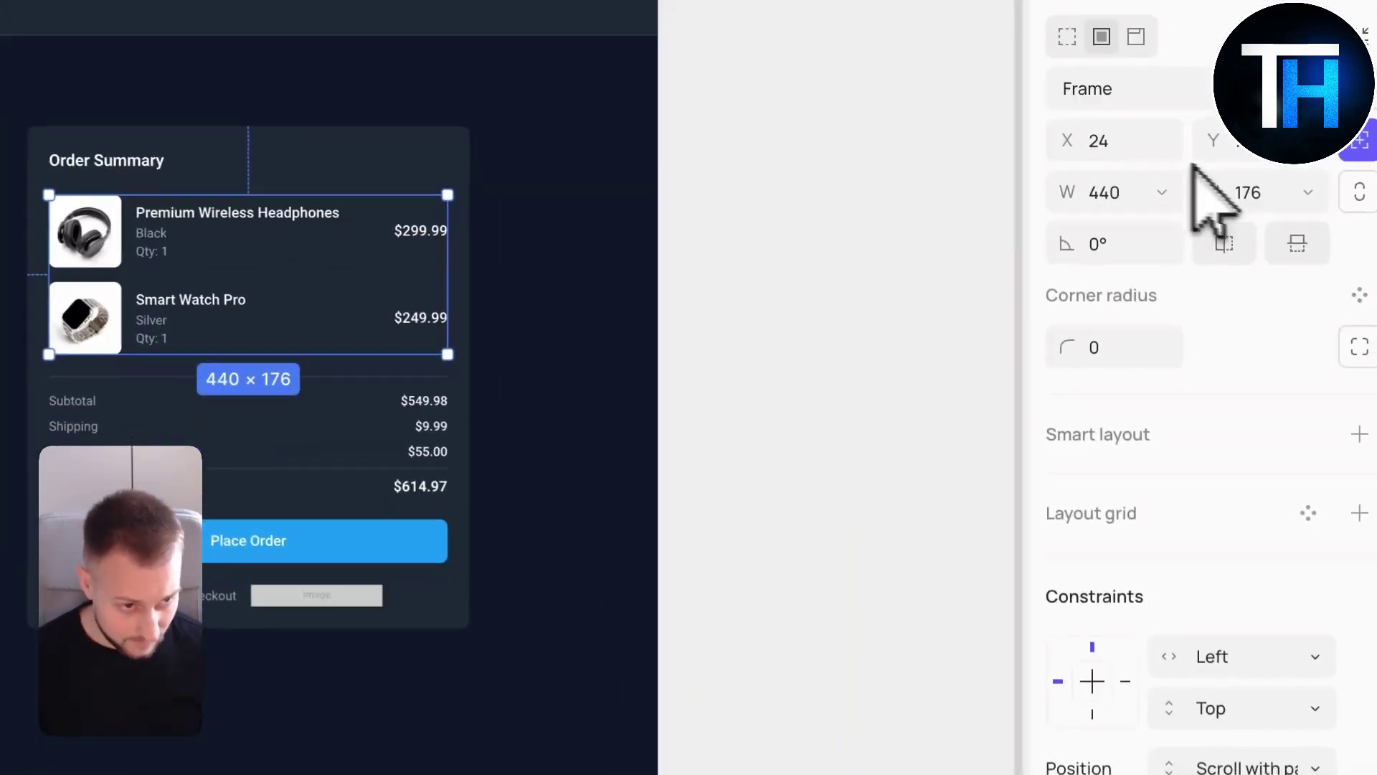
click(1277, 251)
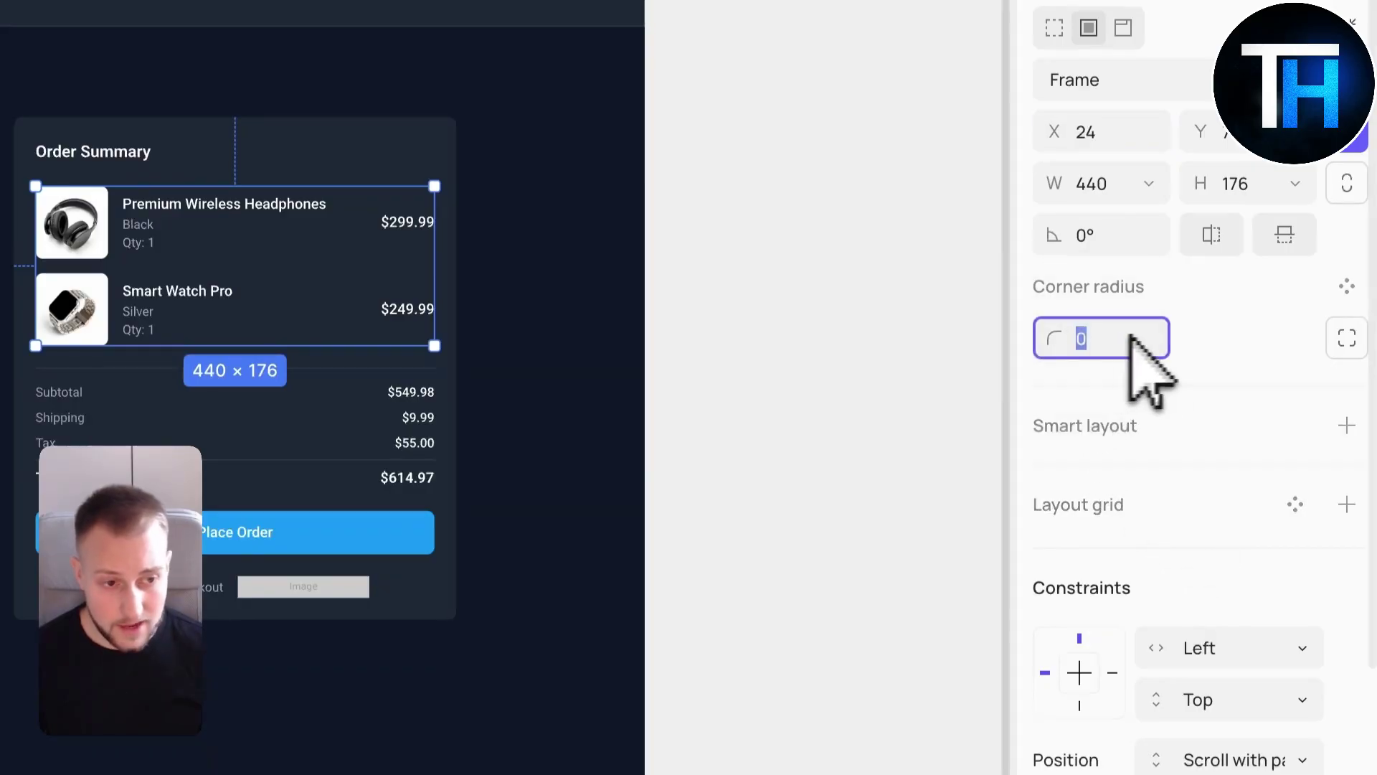
scroll(1162, 460, down, 5)
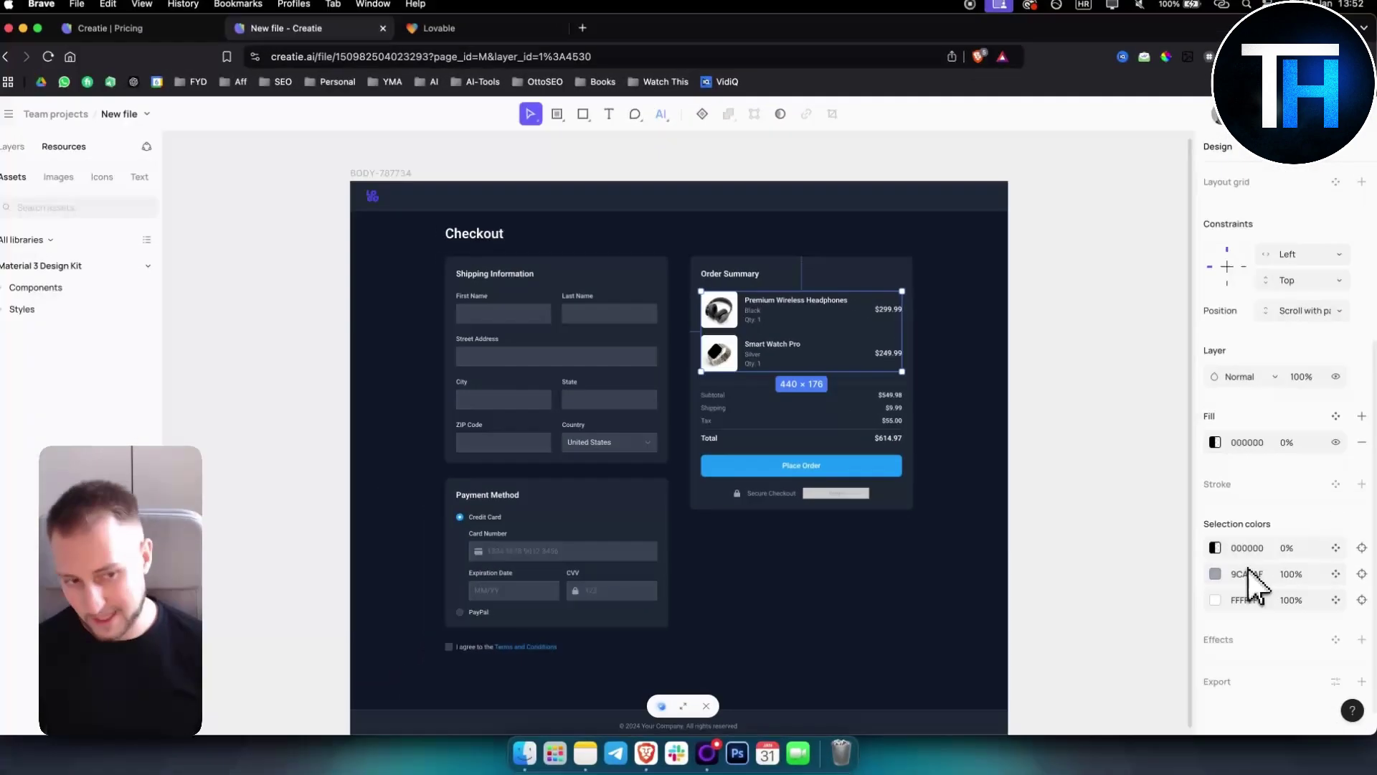
scroll(1250, 567, up, 5)
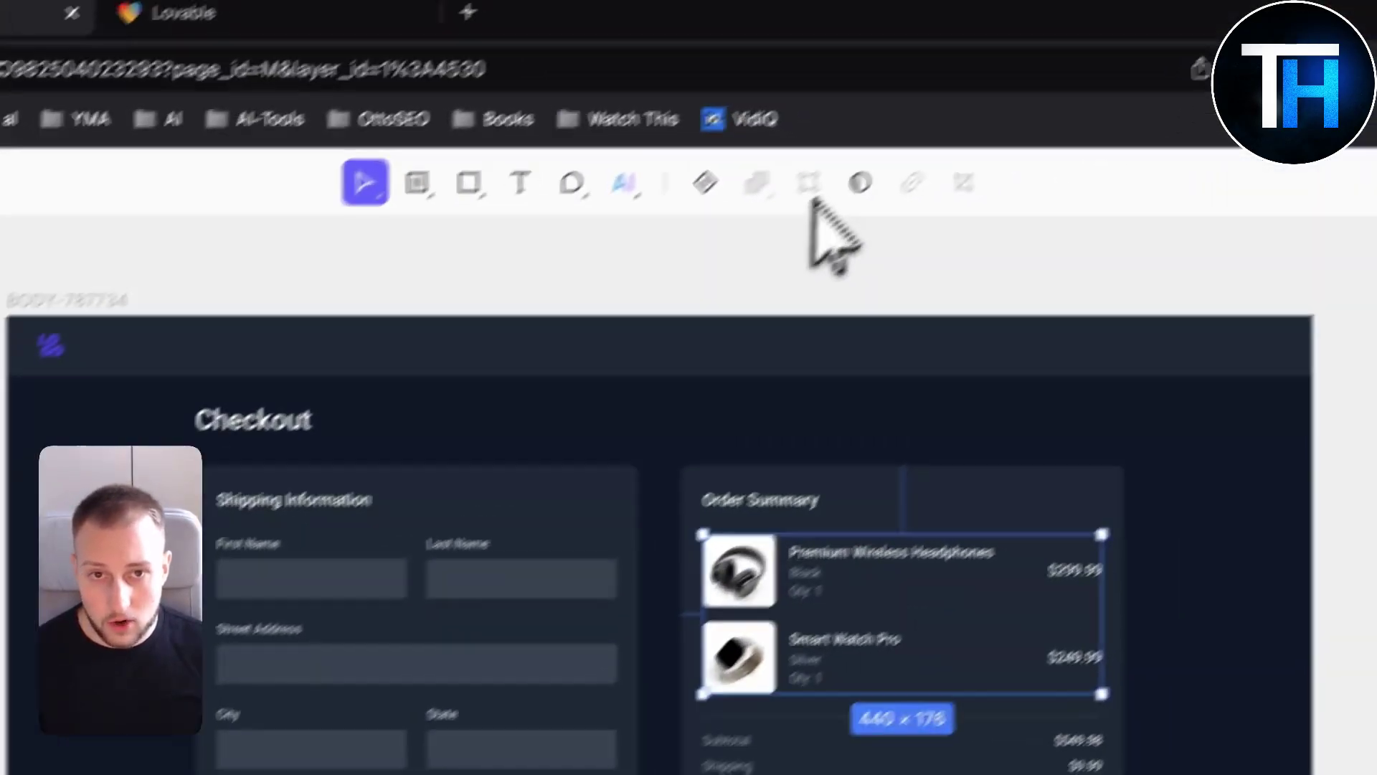
- Mark the Order Summary area for AI UI suggestions, then dismiss the suggested components
click(624, 181)
click(510, 239)
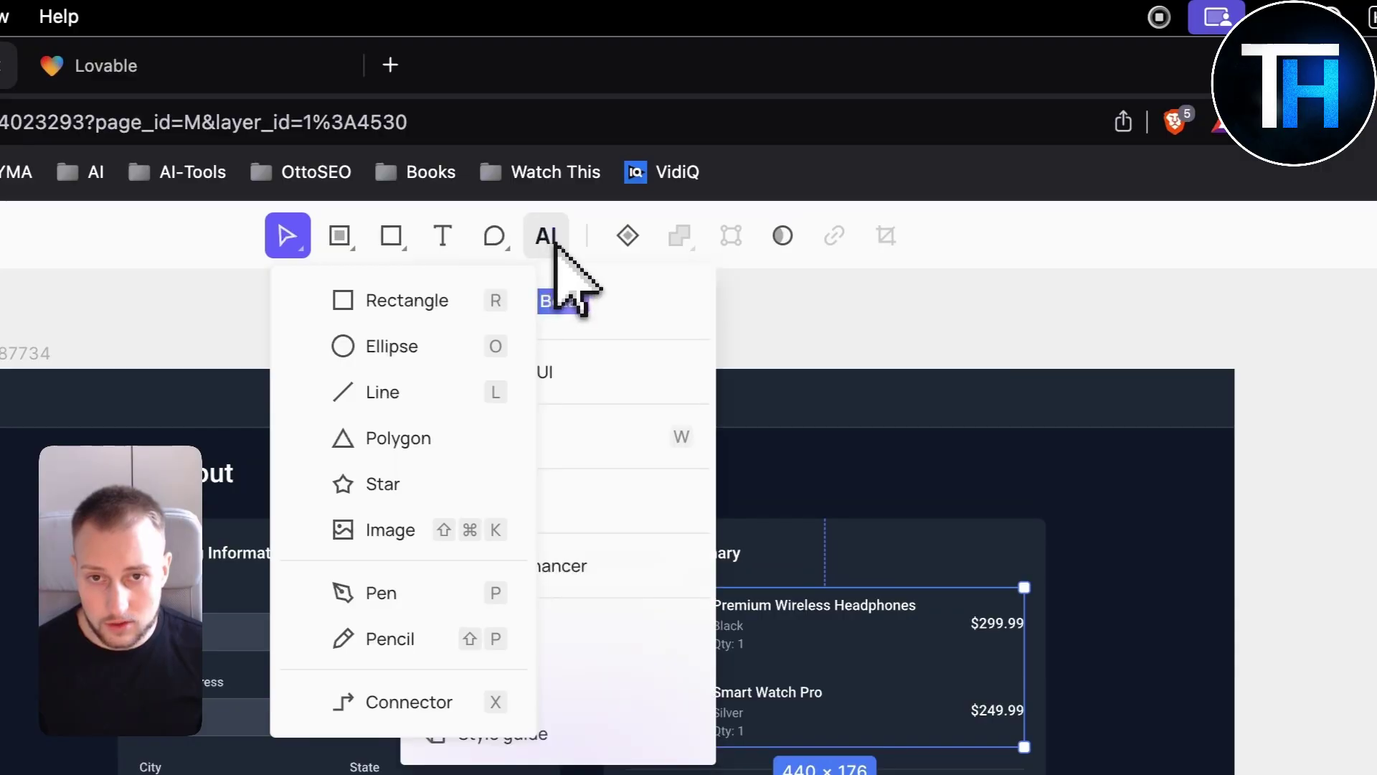
click(308, 253)
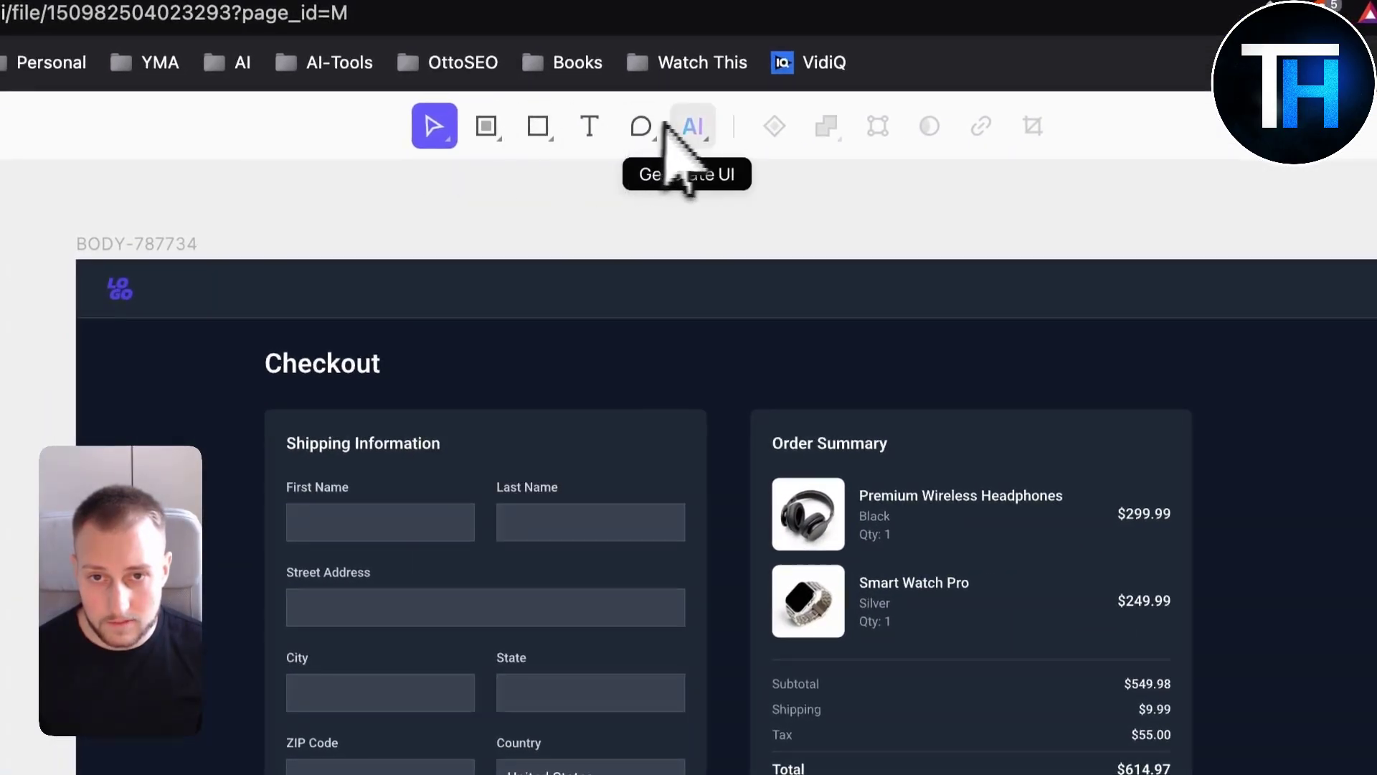
click(681, 135)
click(680, 333)
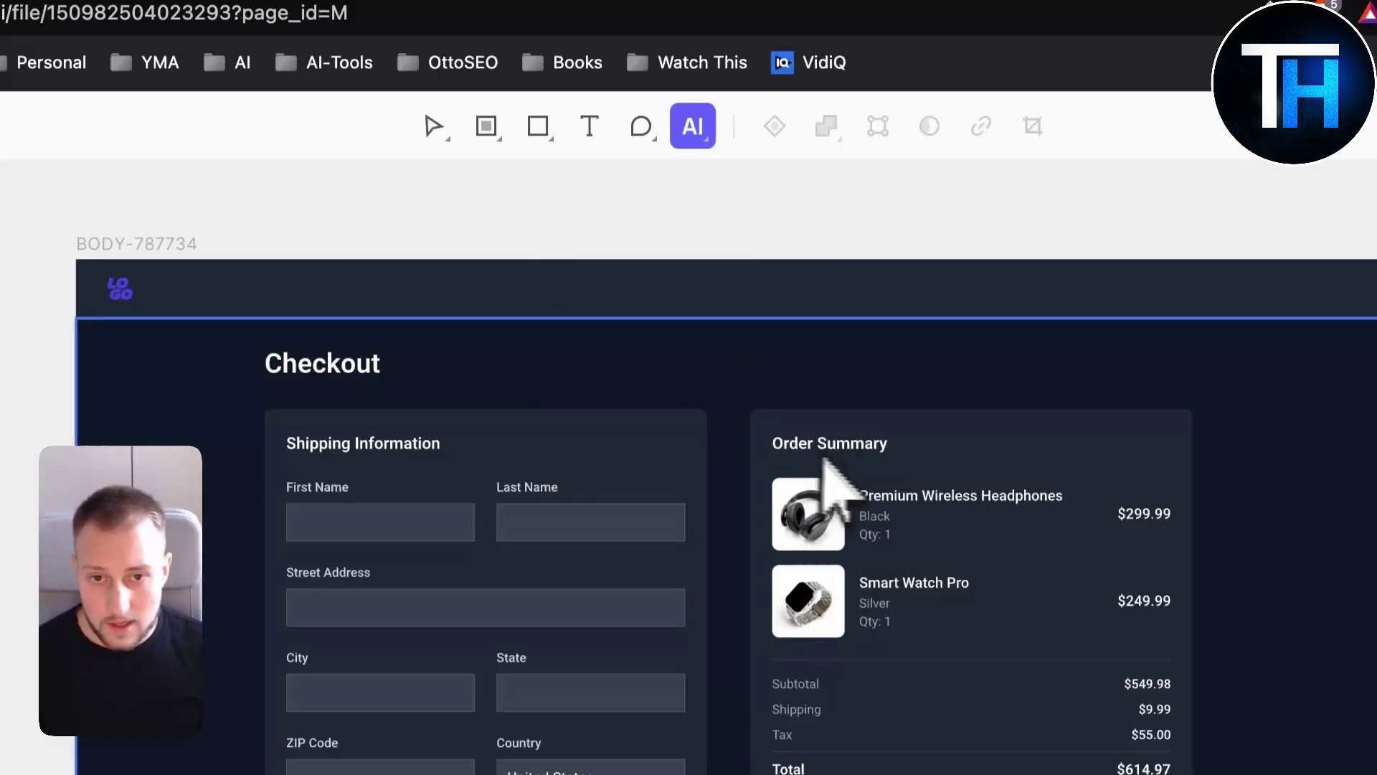
drag(766, 423, 1195, 657)
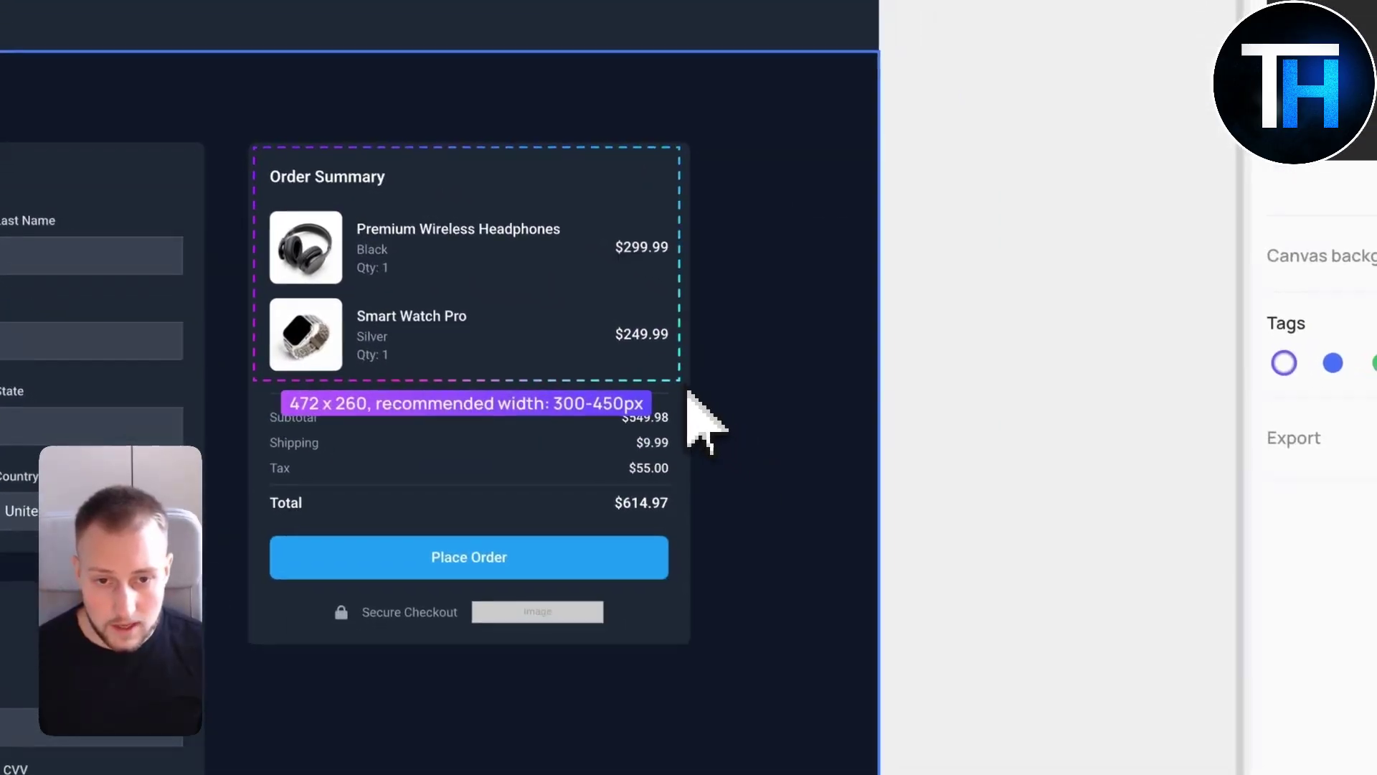
drag(689, 391, 690, 390)
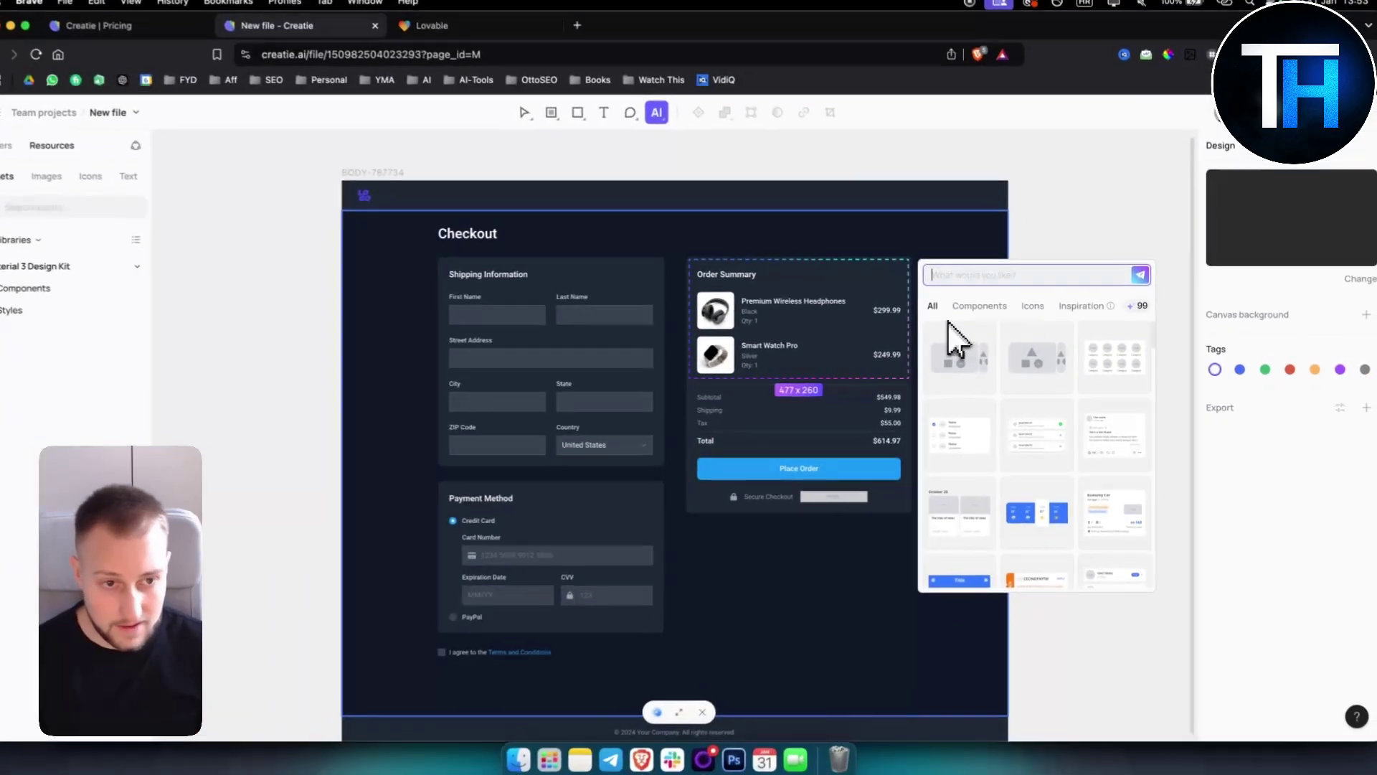
scroll(1037, 466, down, 2)
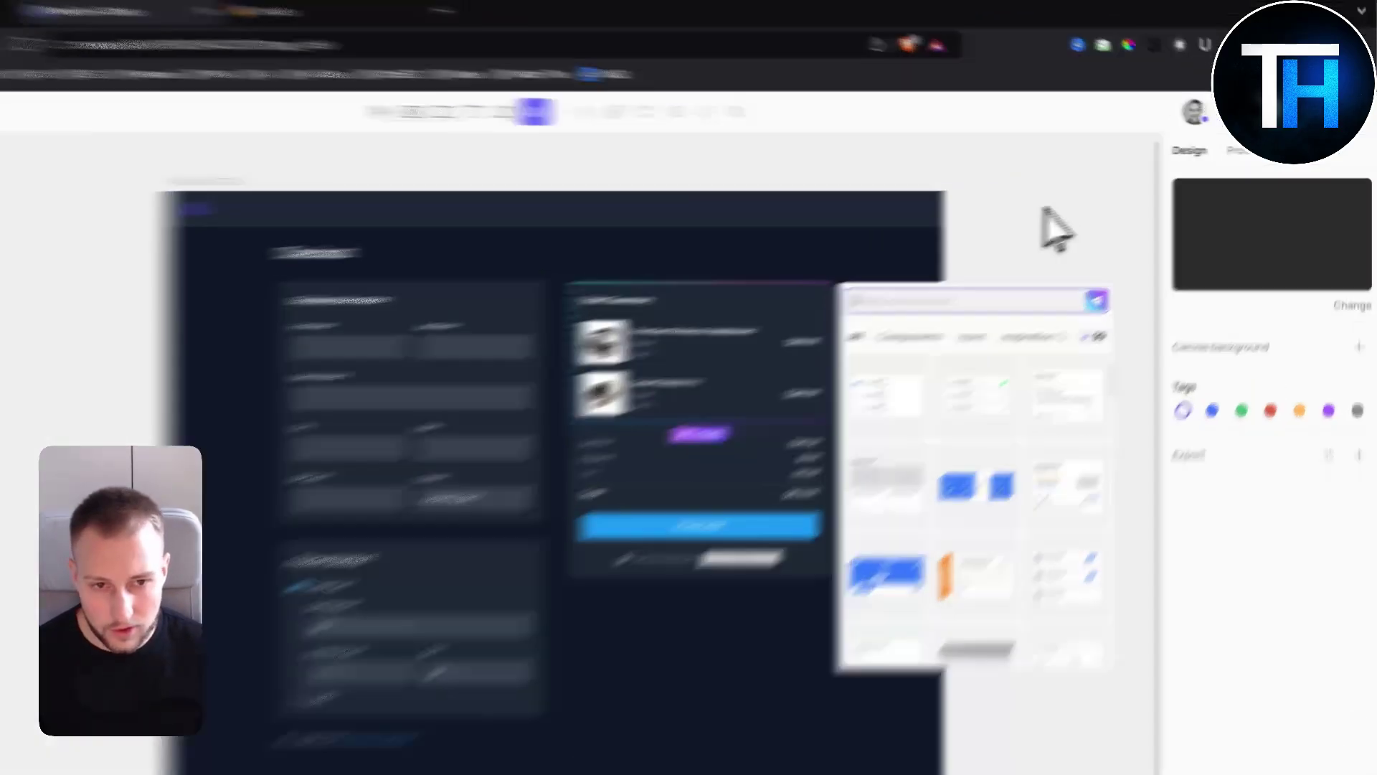
click(1105, 221)
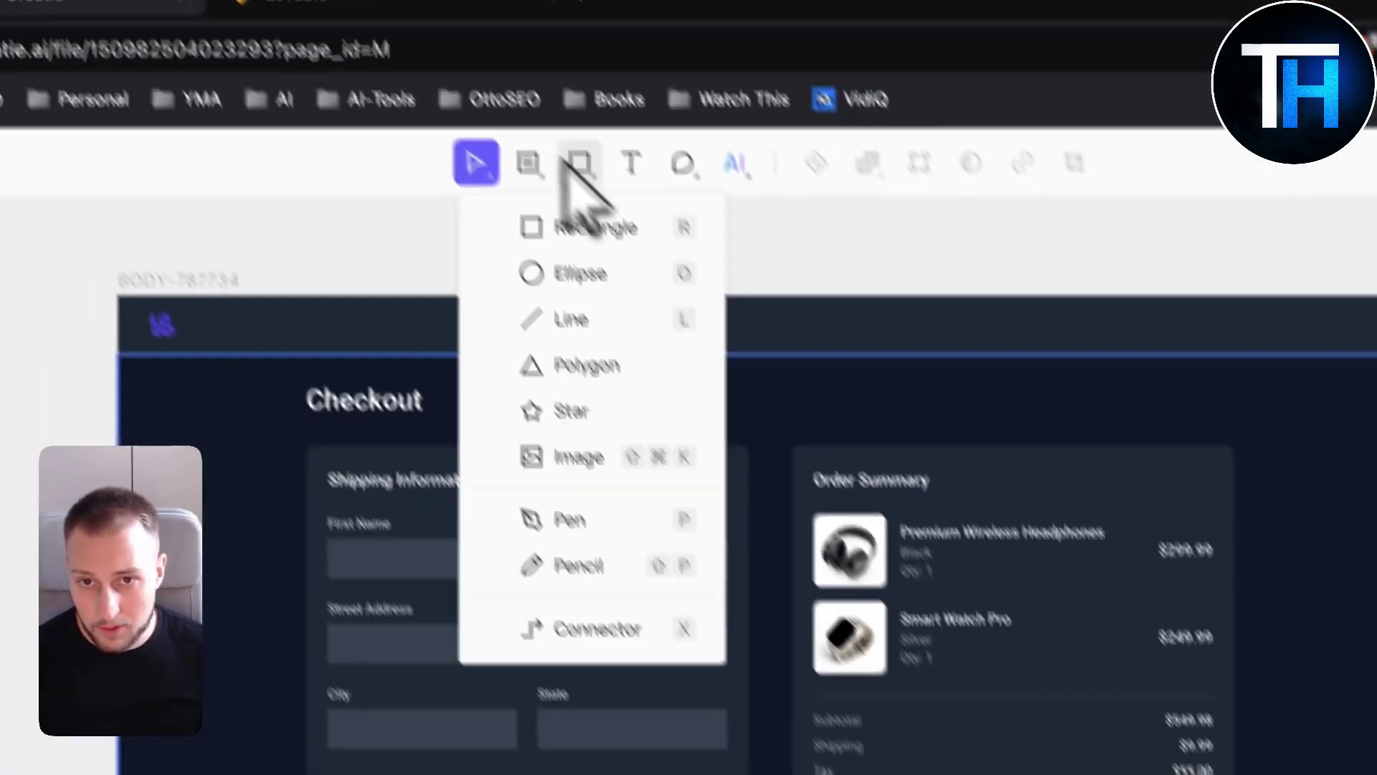
- Search 'checkout' icons, insert a shopping-cart icon, and place it below Secure Checkout
click(789, 233)
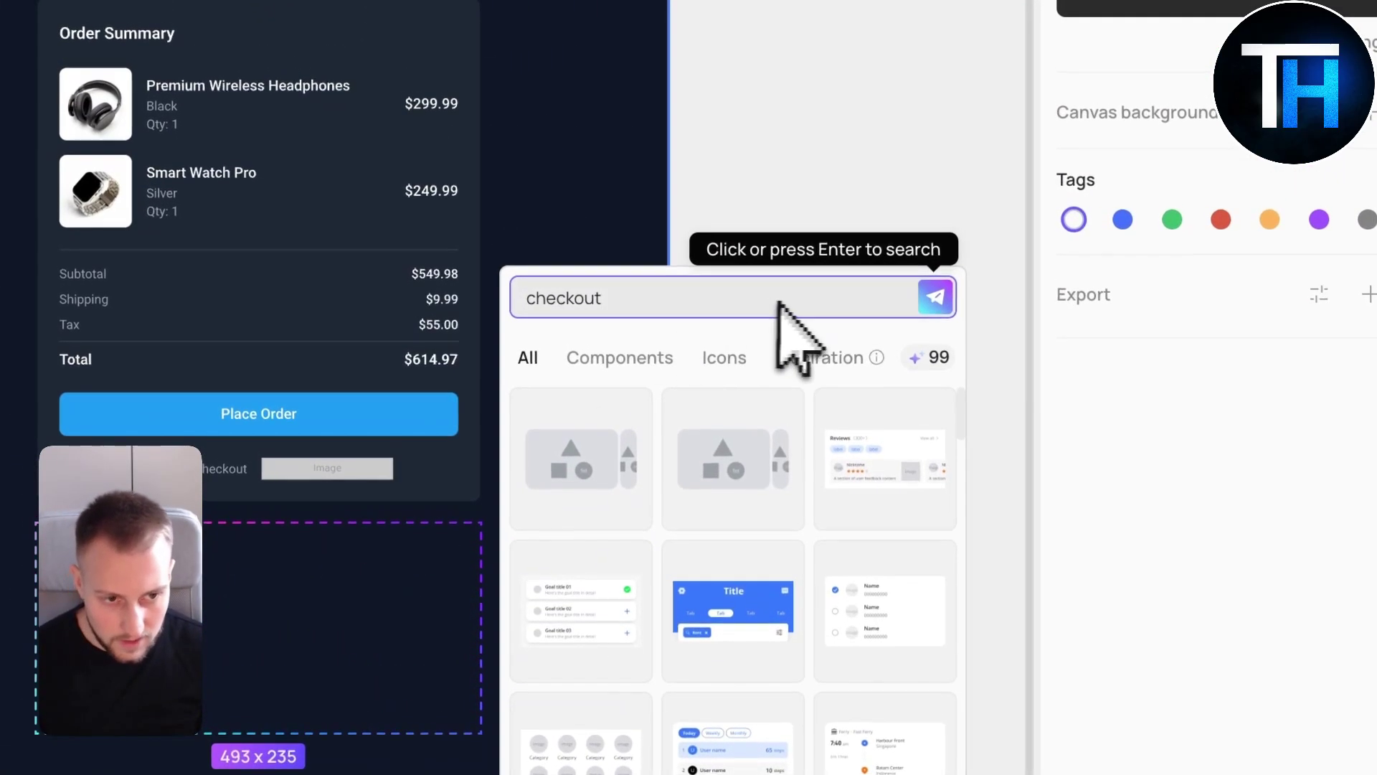
click(919, 154)
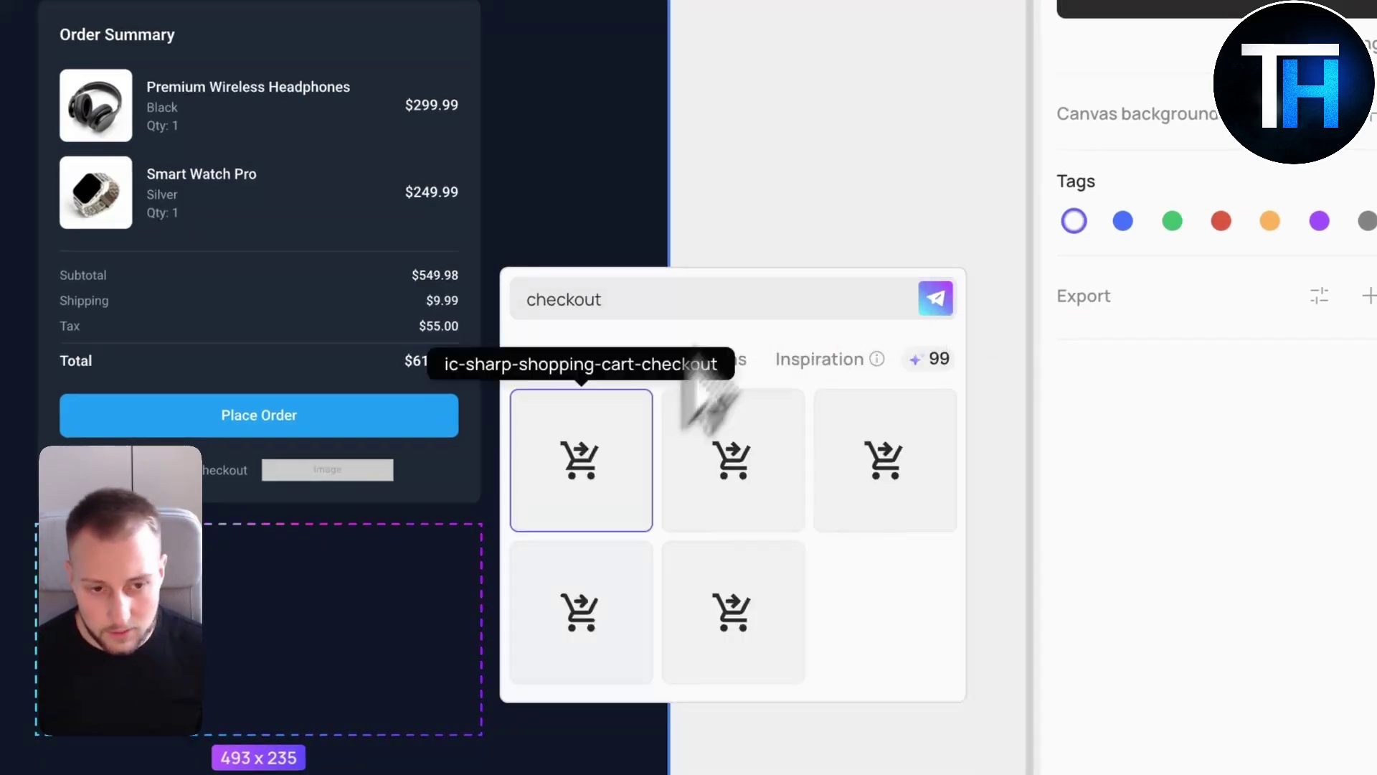
click(619, 360)
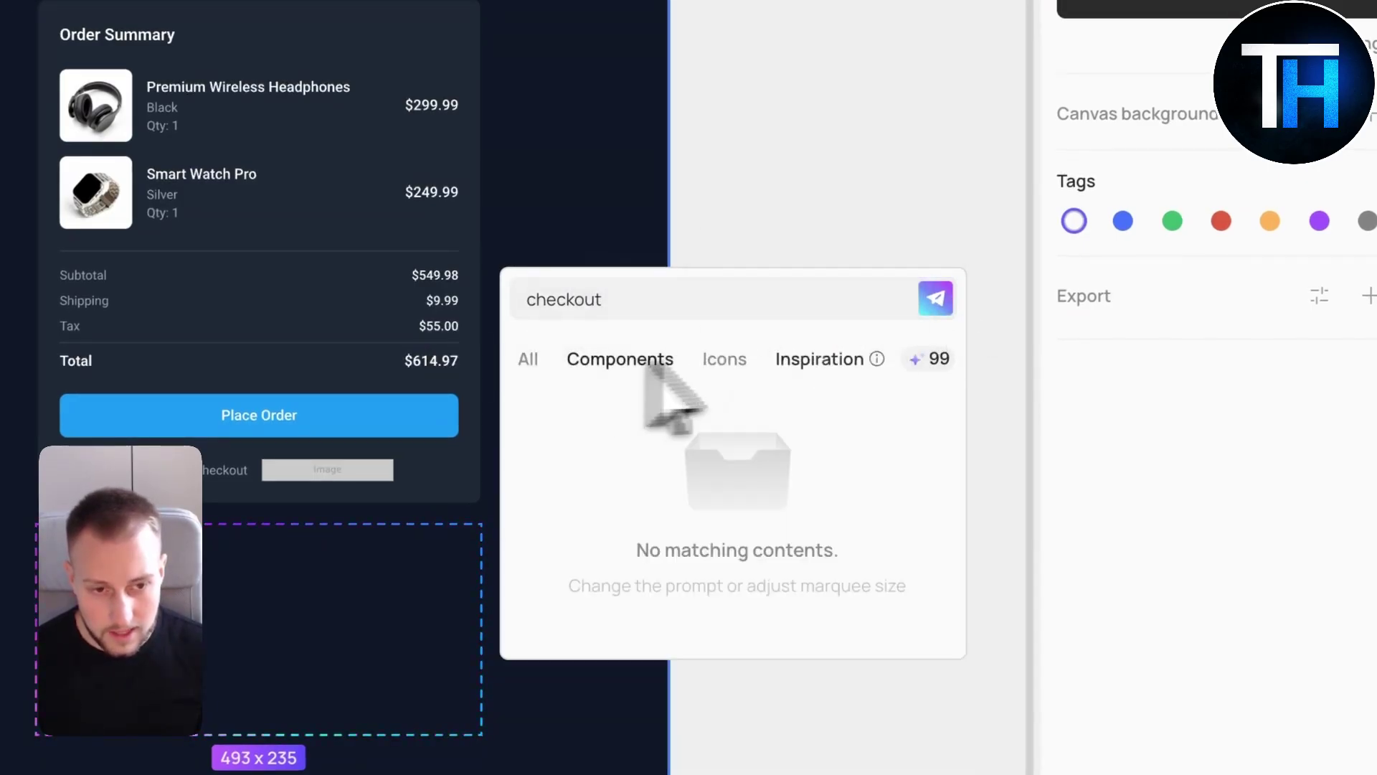
click(725, 358)
click(819, 358)
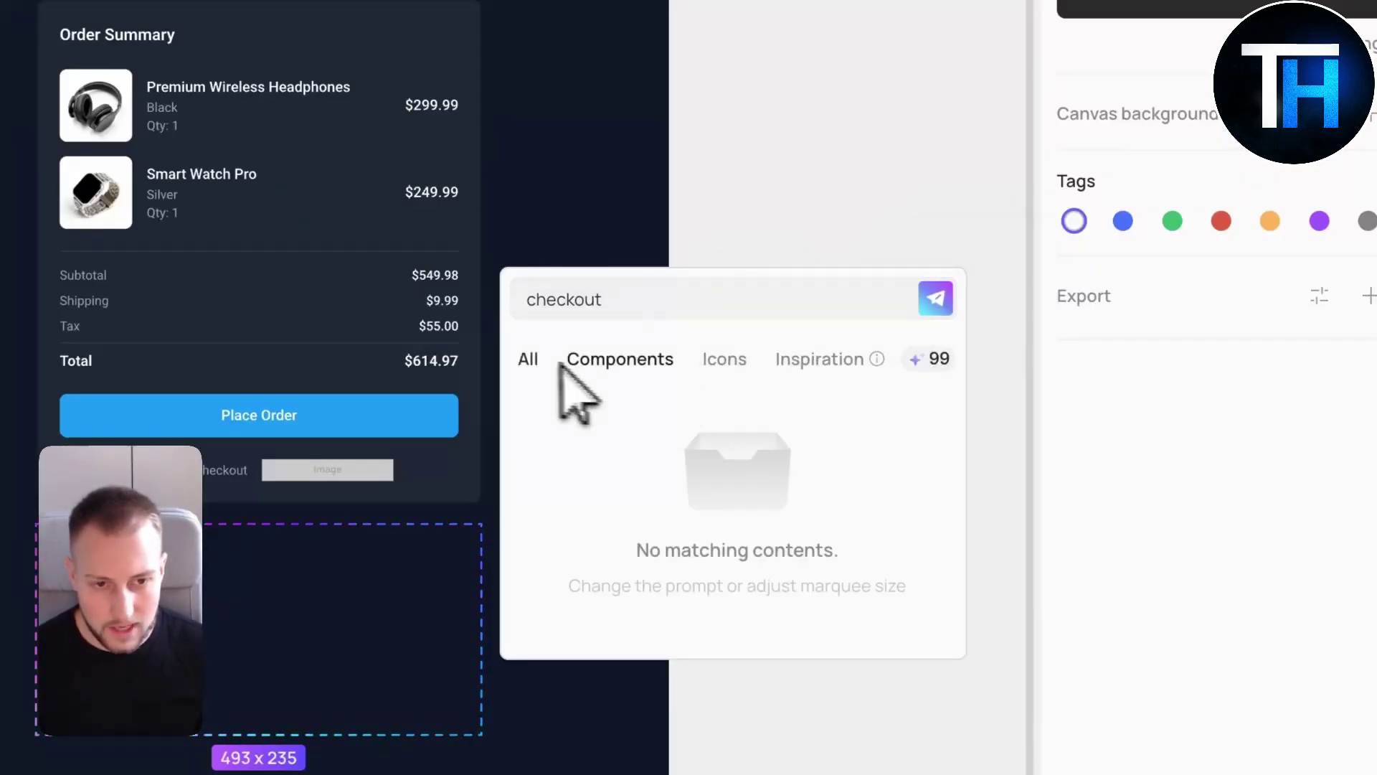
click(534, 362)
click(589, 479)
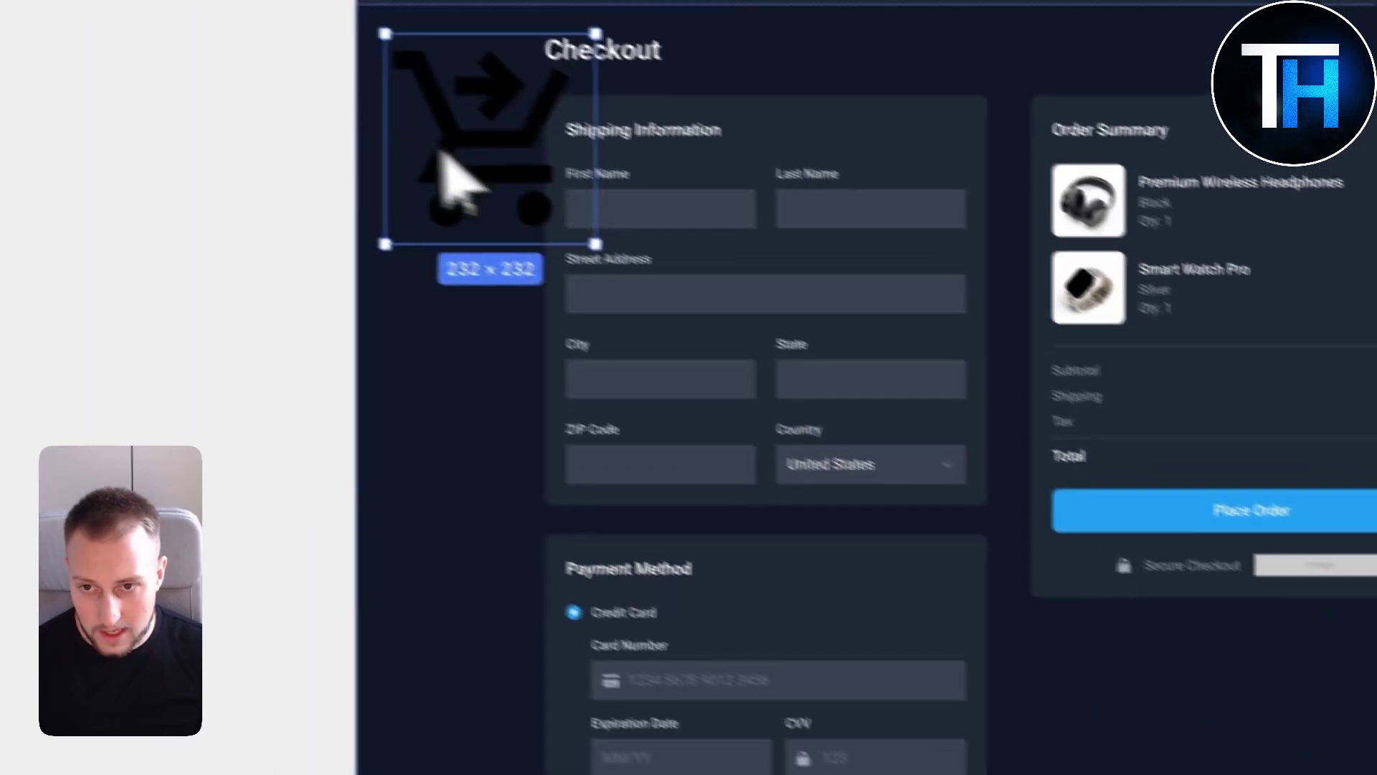
drag(65, 21, 786, 581)
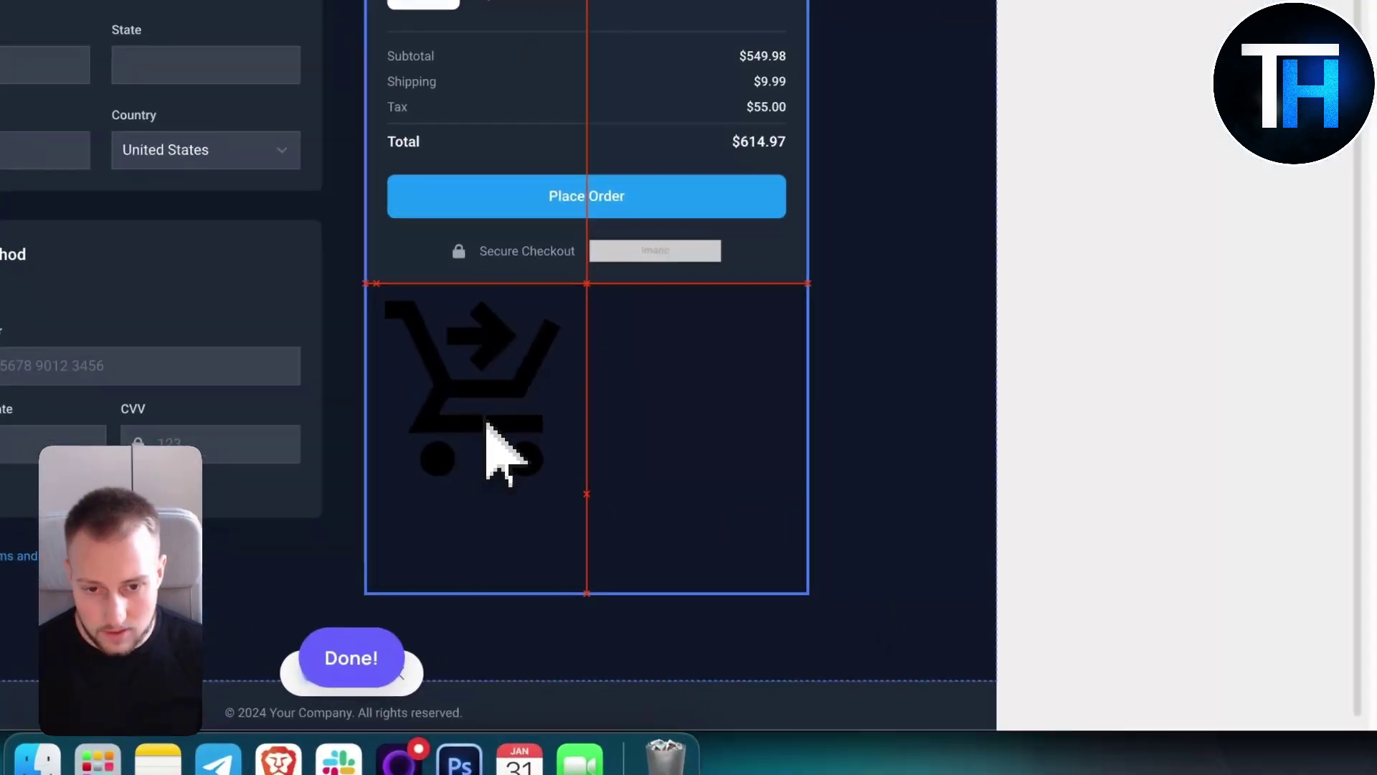
drag(495, 438, 497, 439)
- Open the AI Image enhancer and skip through its introduction tour
click(725, 368)
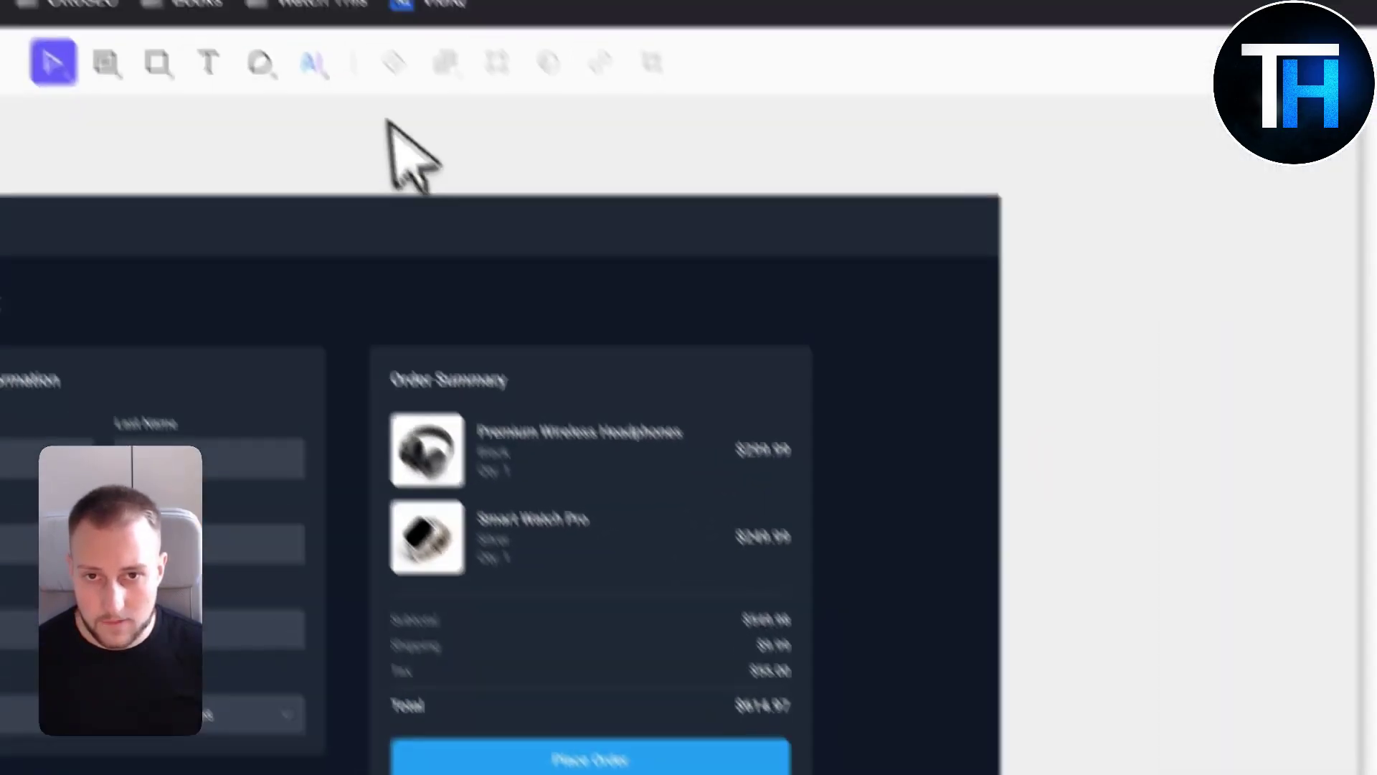
click(316, 63)
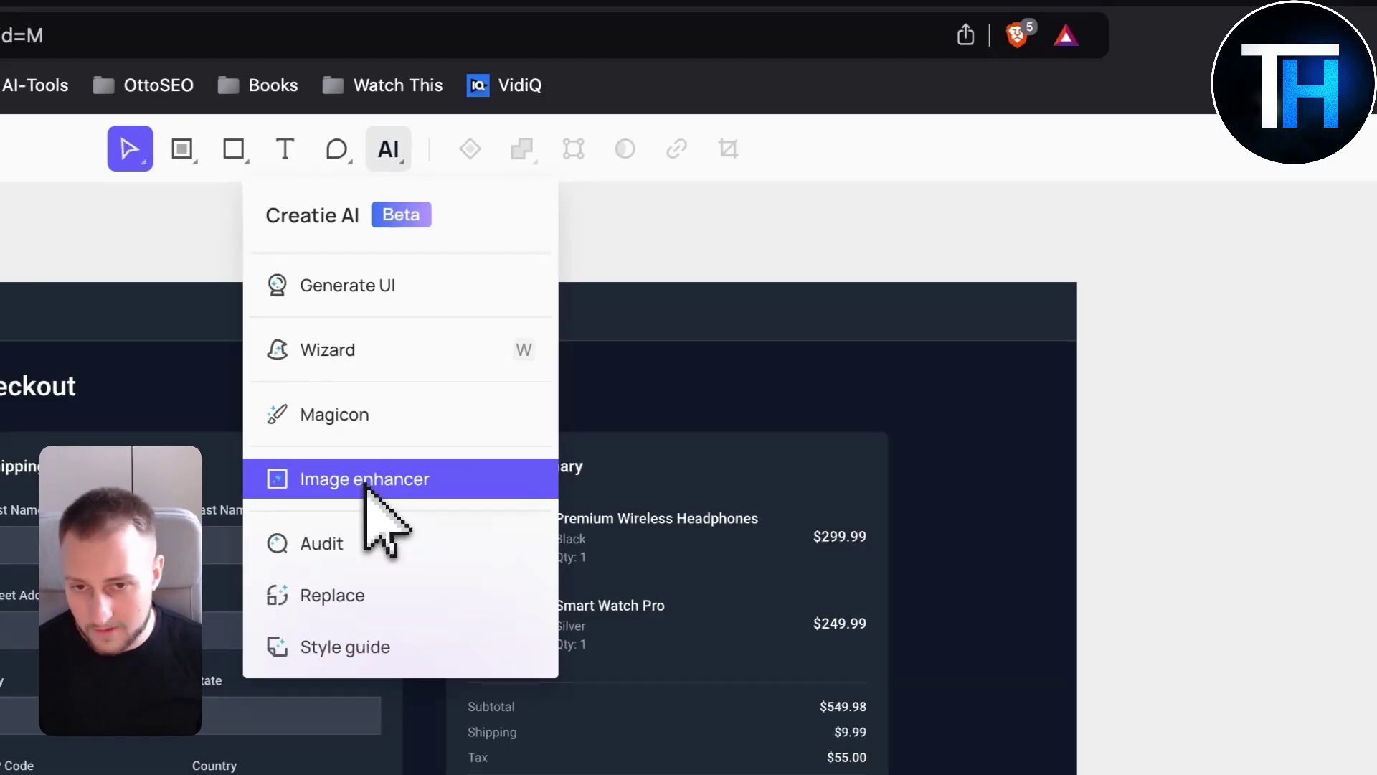
click(365, 485)
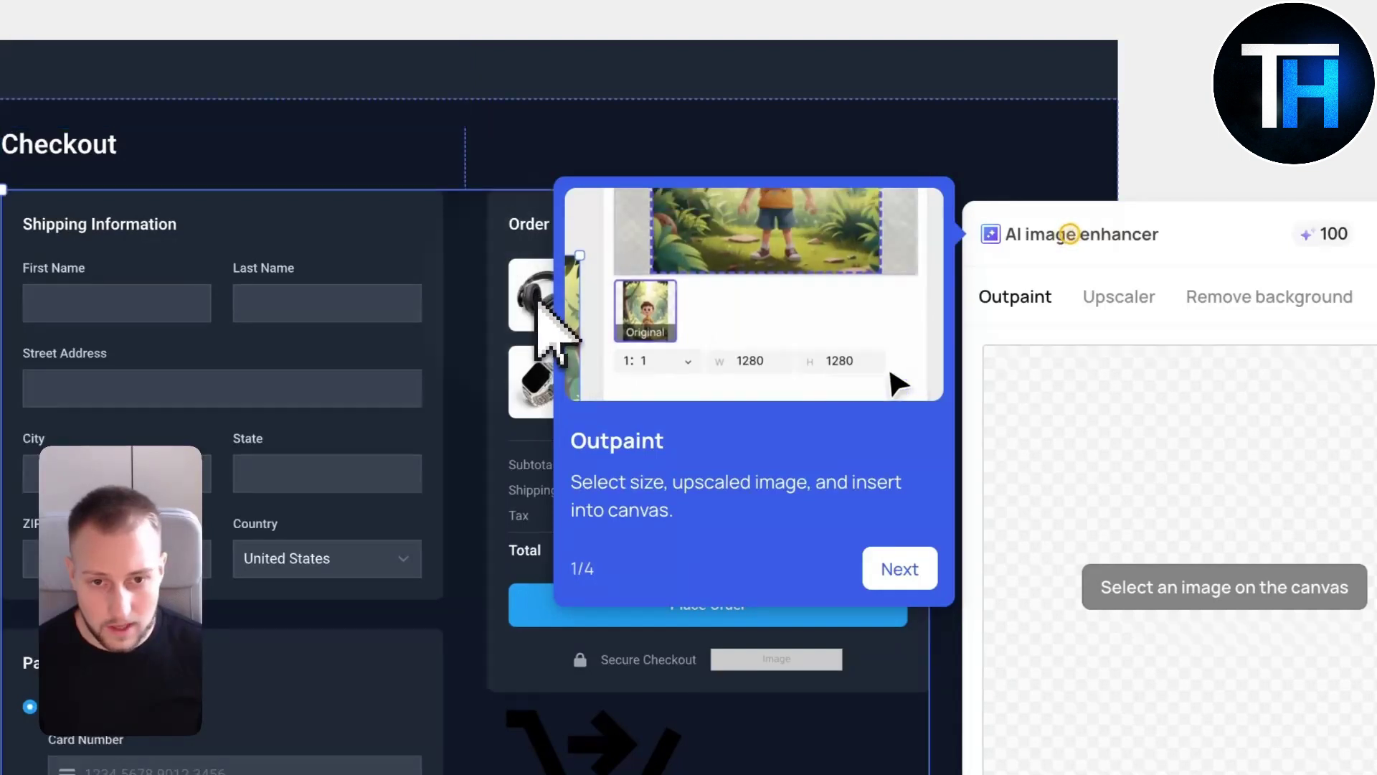
click(905, 570)
click(906, 570)
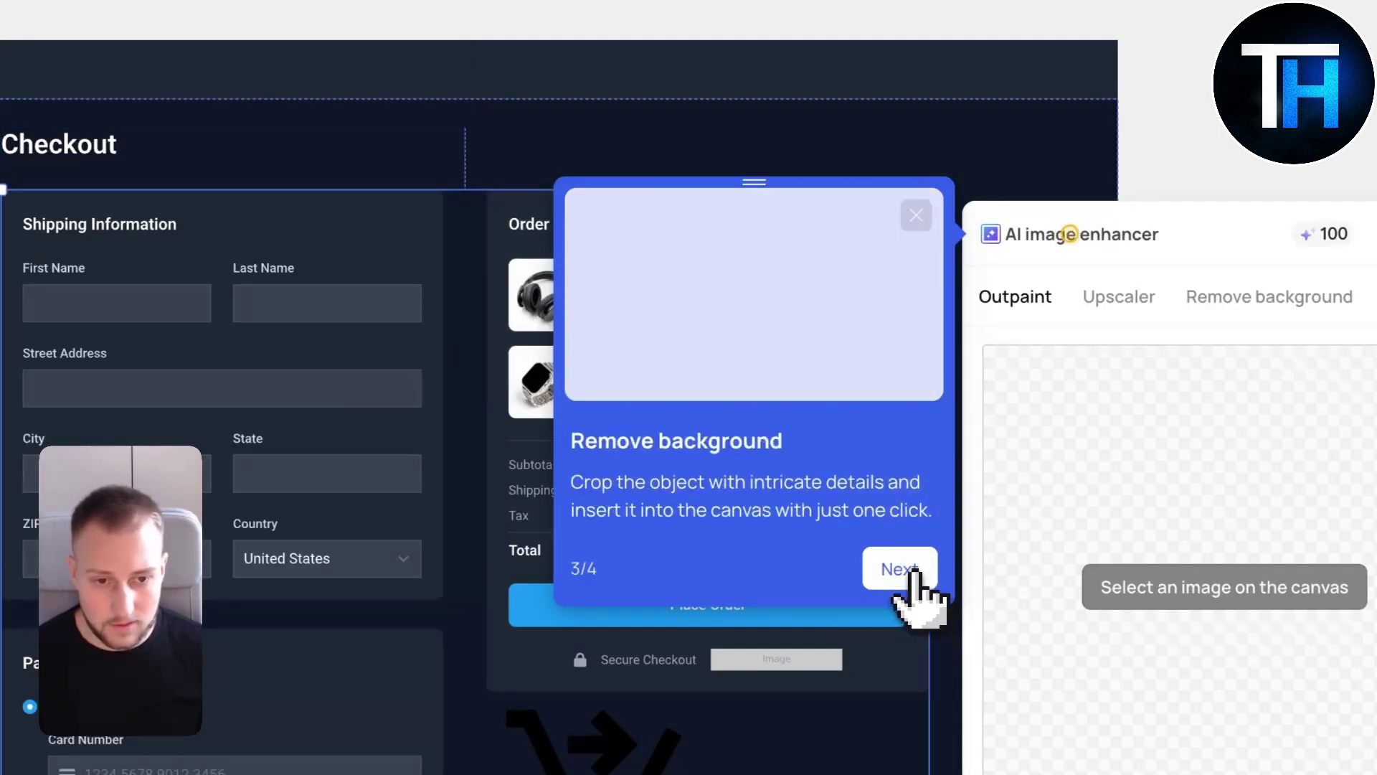
click(905, 570)
click(906, 570)
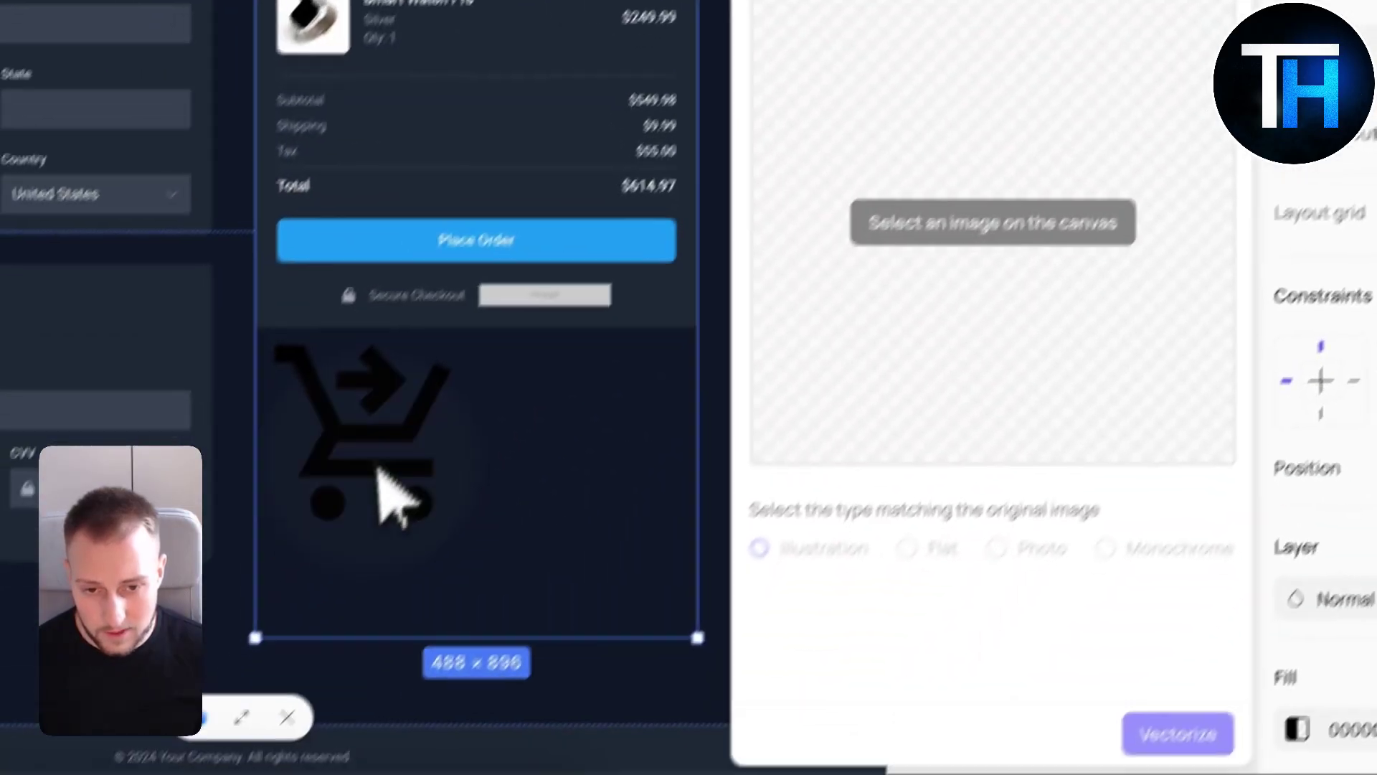
- Align the cart icon with the order summary's left edge and close the enhancer panel
click(127, 679)
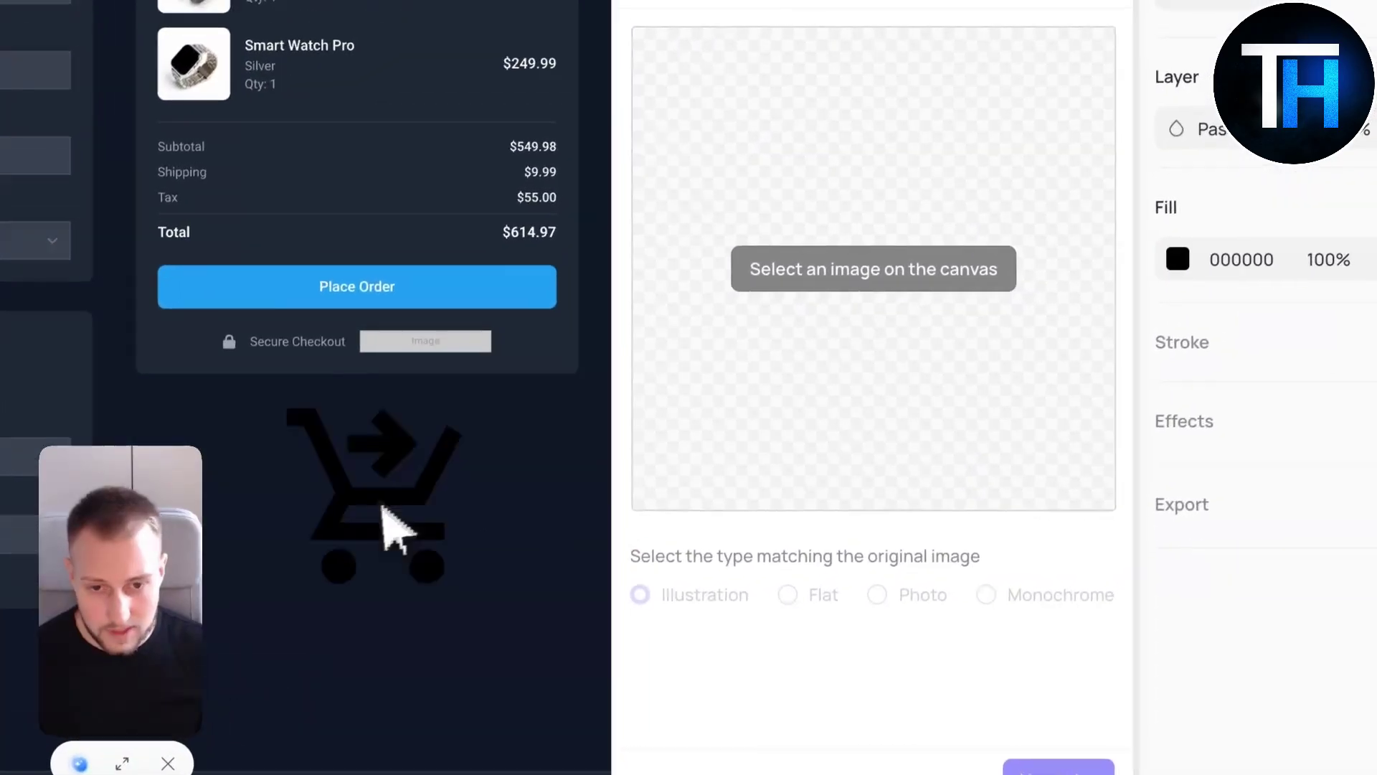
drag(527, 442, 387, 452)
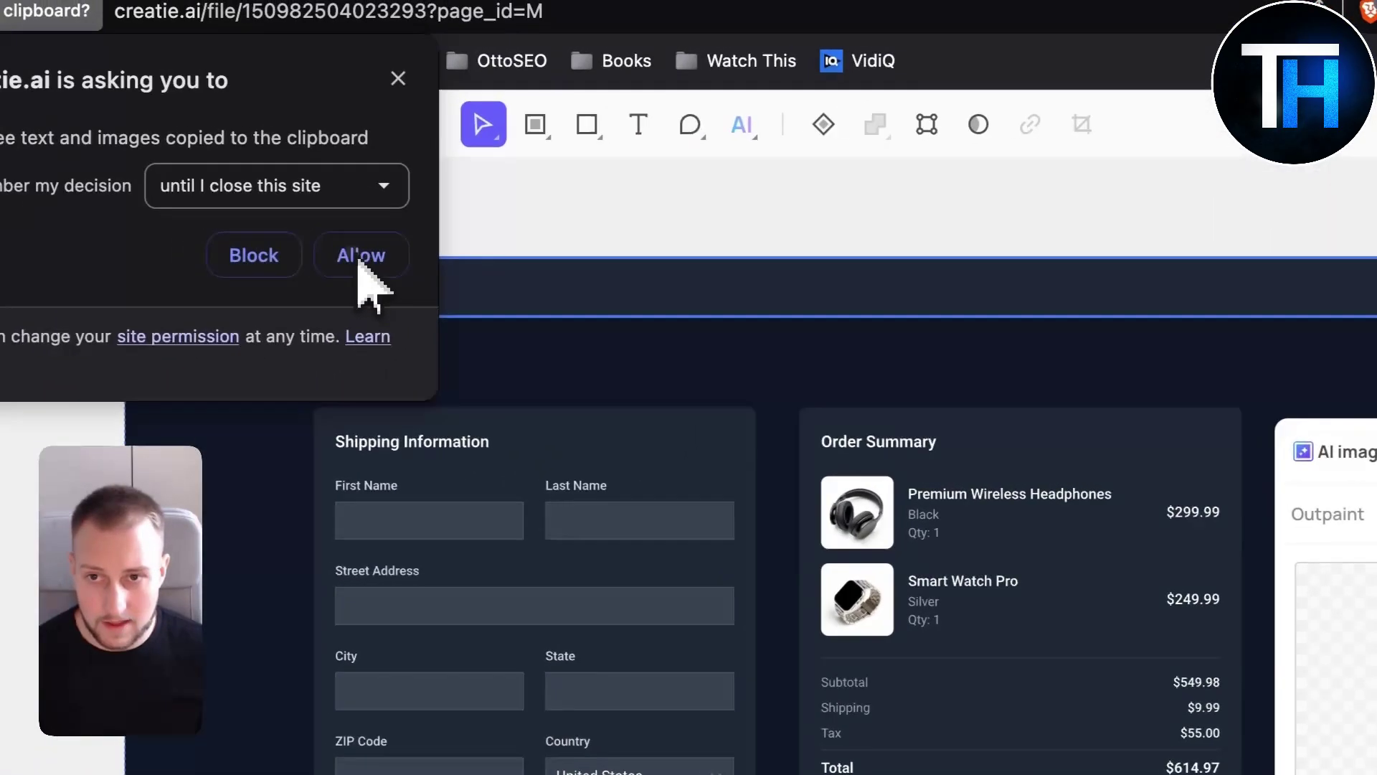
click(361, 257)
mouse_move(566, 458)
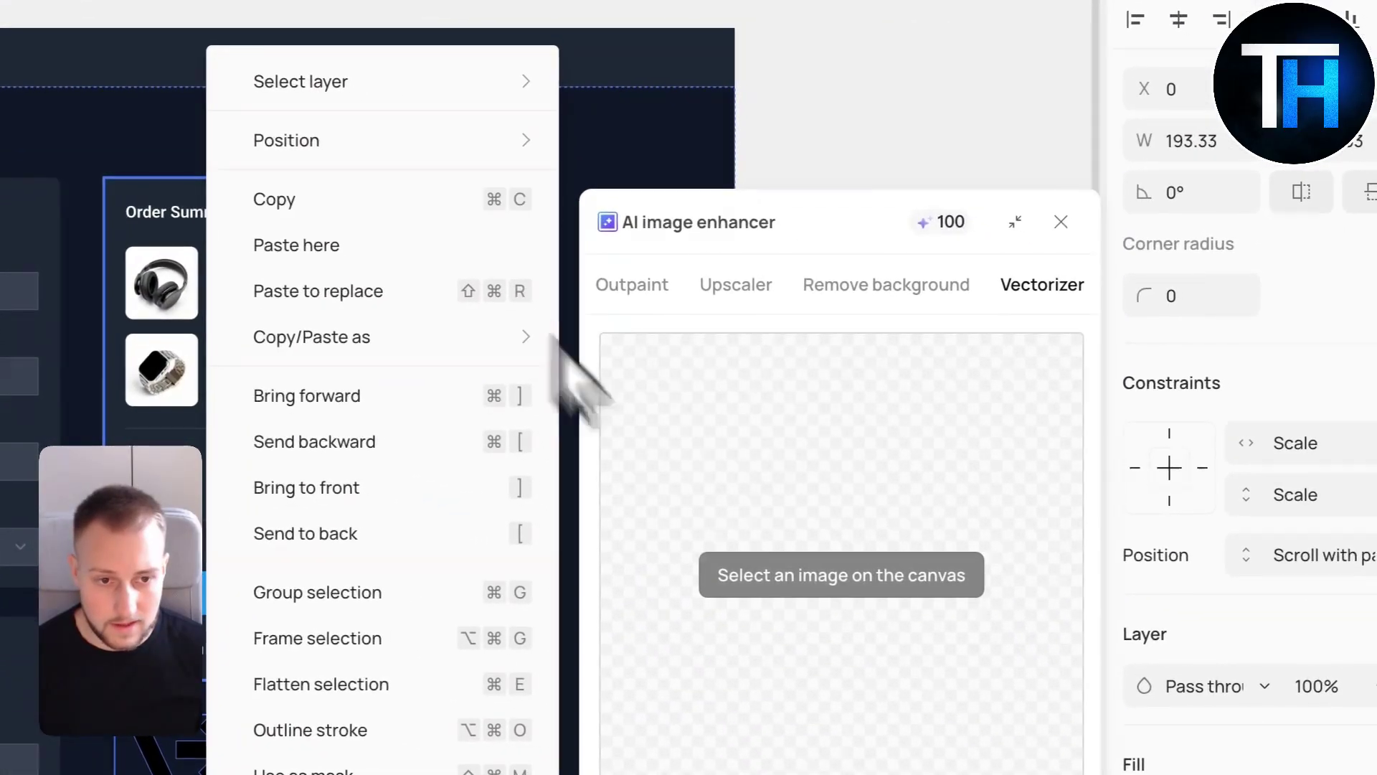
key(Escape)
right_click(844, 573)
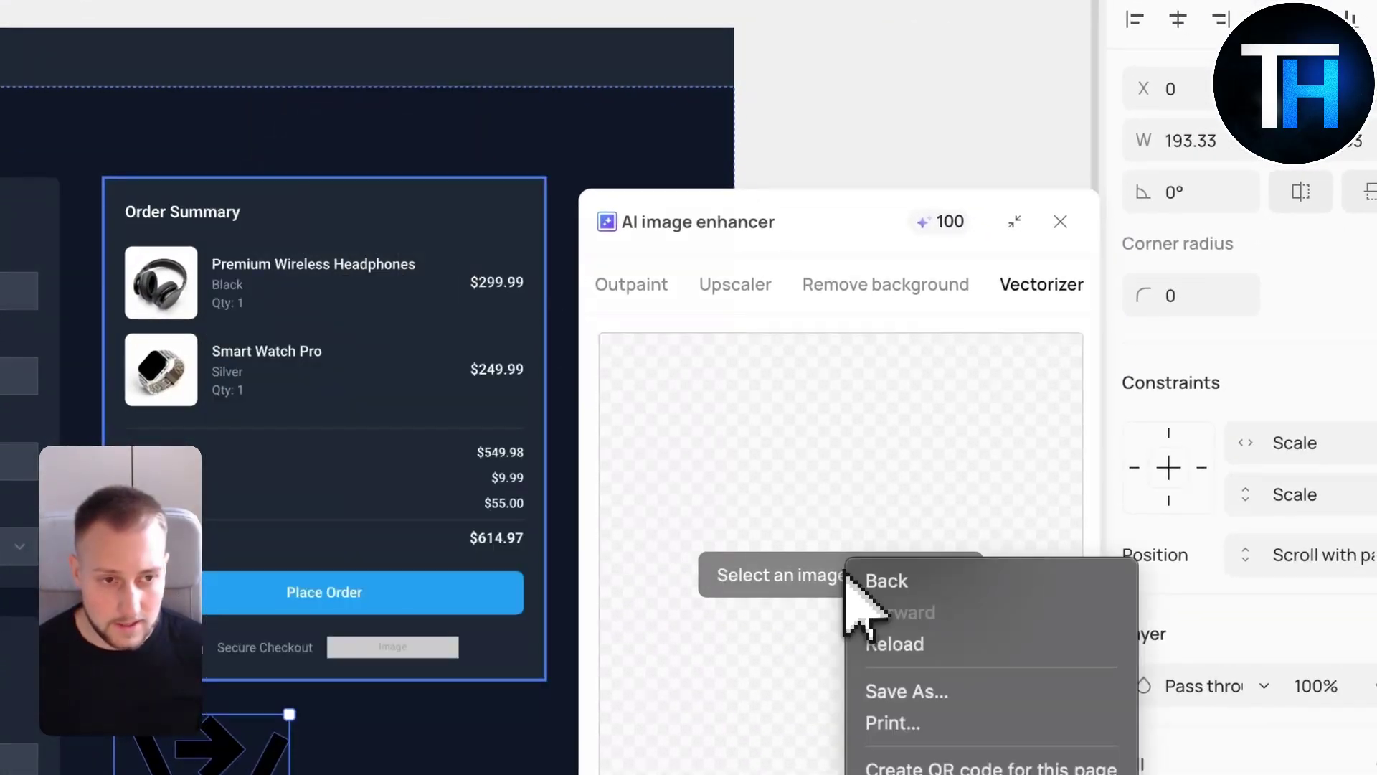
click(1060, 221)
click(1060, 222)
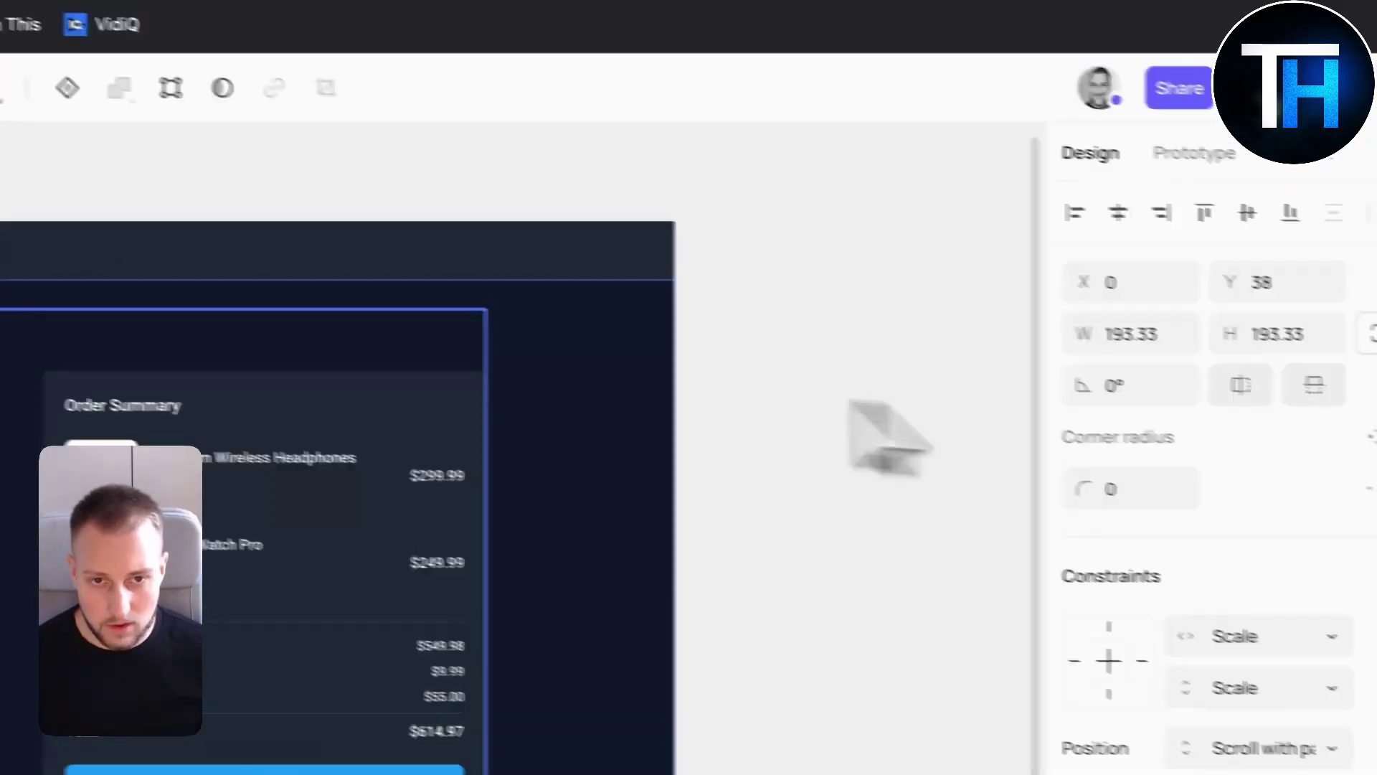
scroll(927, 237, down, 3)
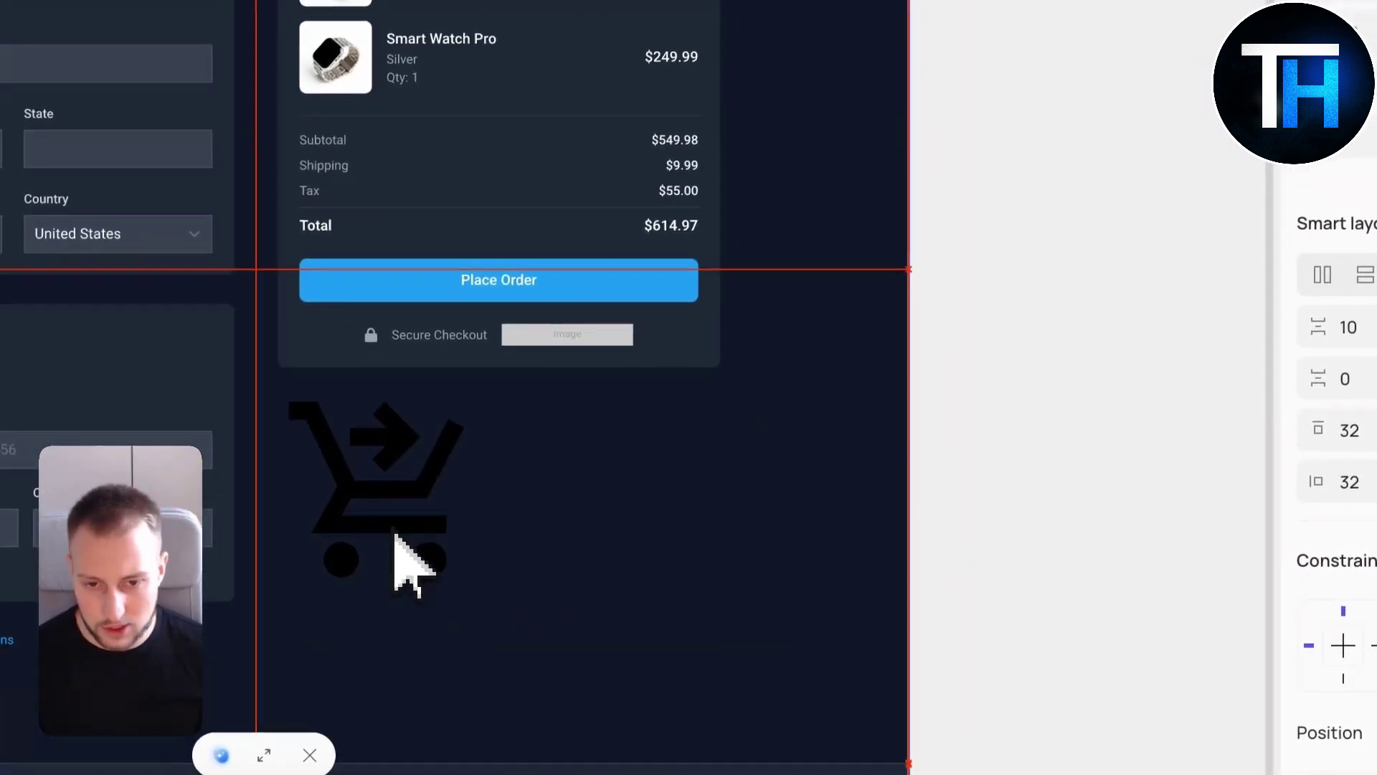
click(1017, 255)
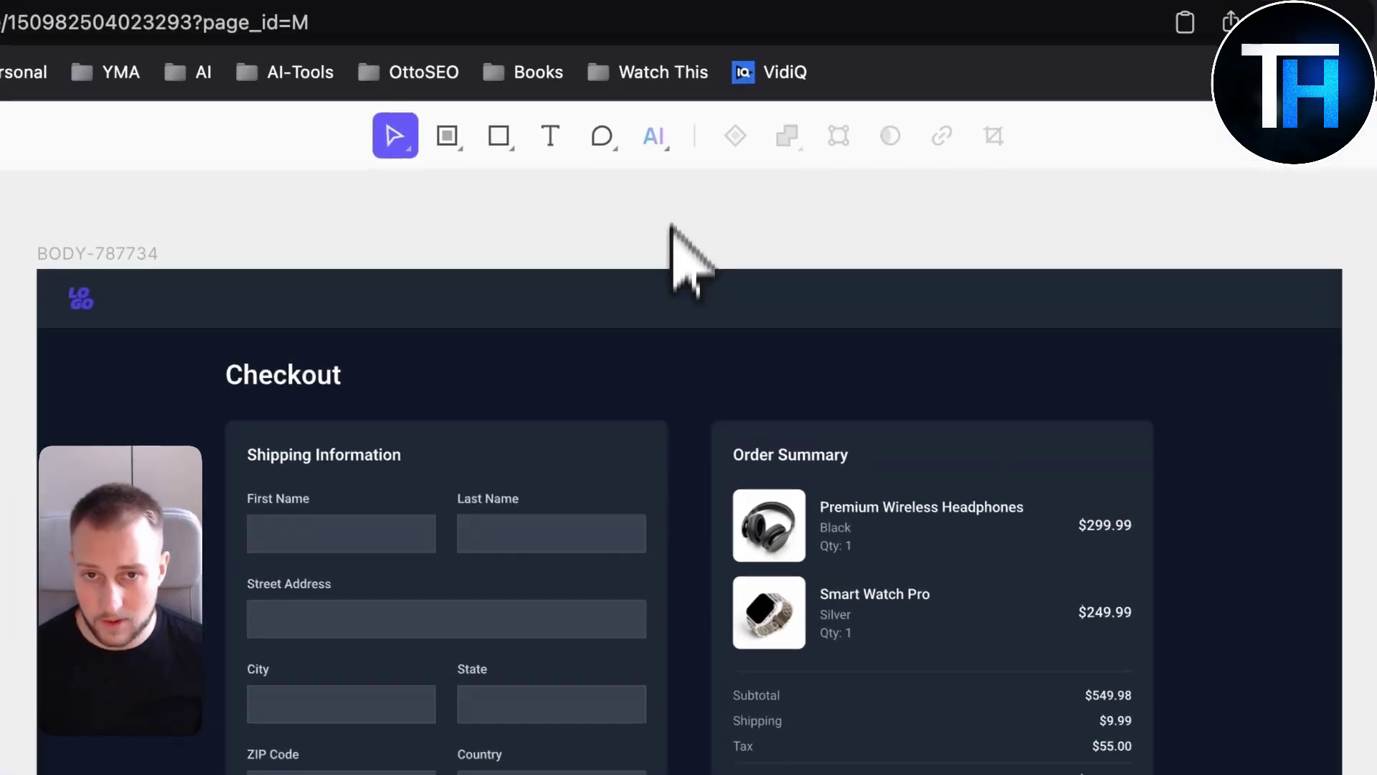
- Send the template-marketplace homepage prompt in AI Generate UI and review the five-section plan
click(661, 149)
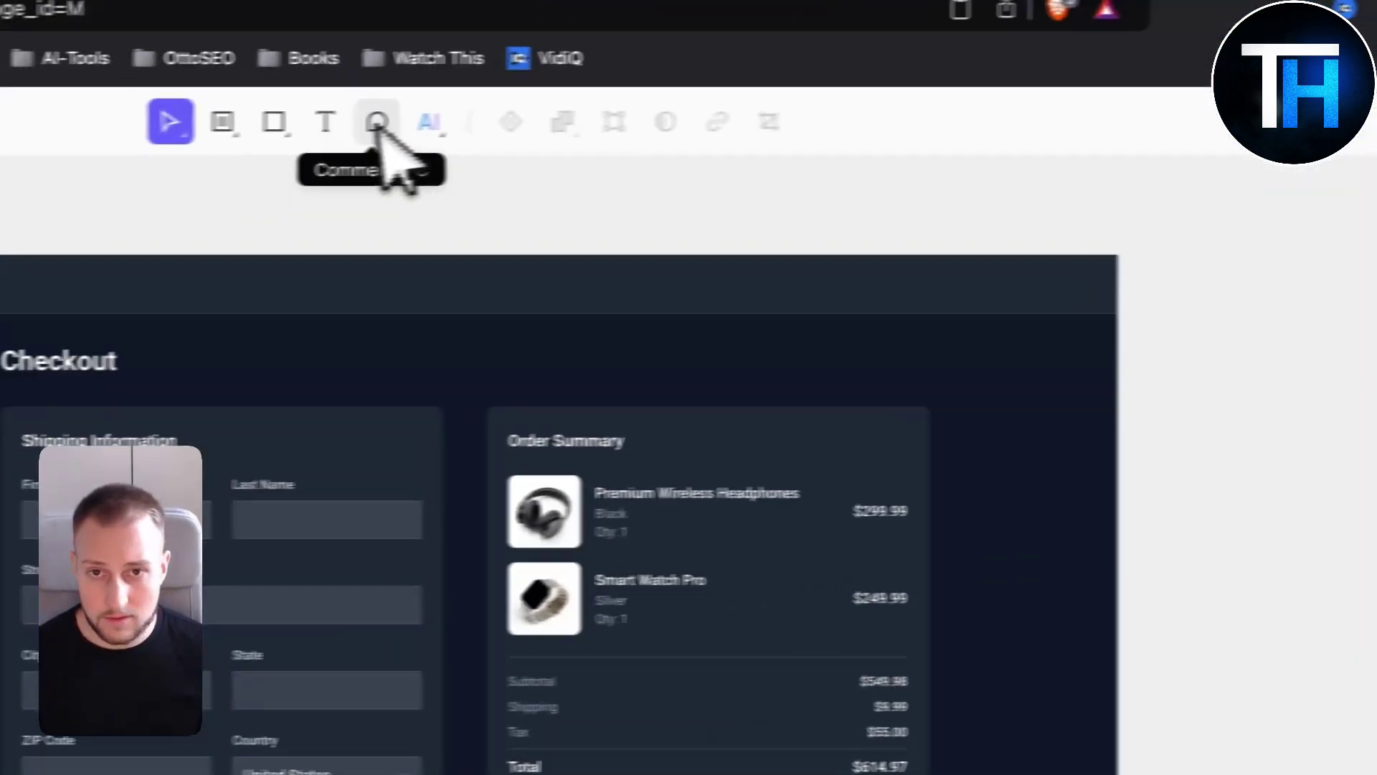
click(429, 122)
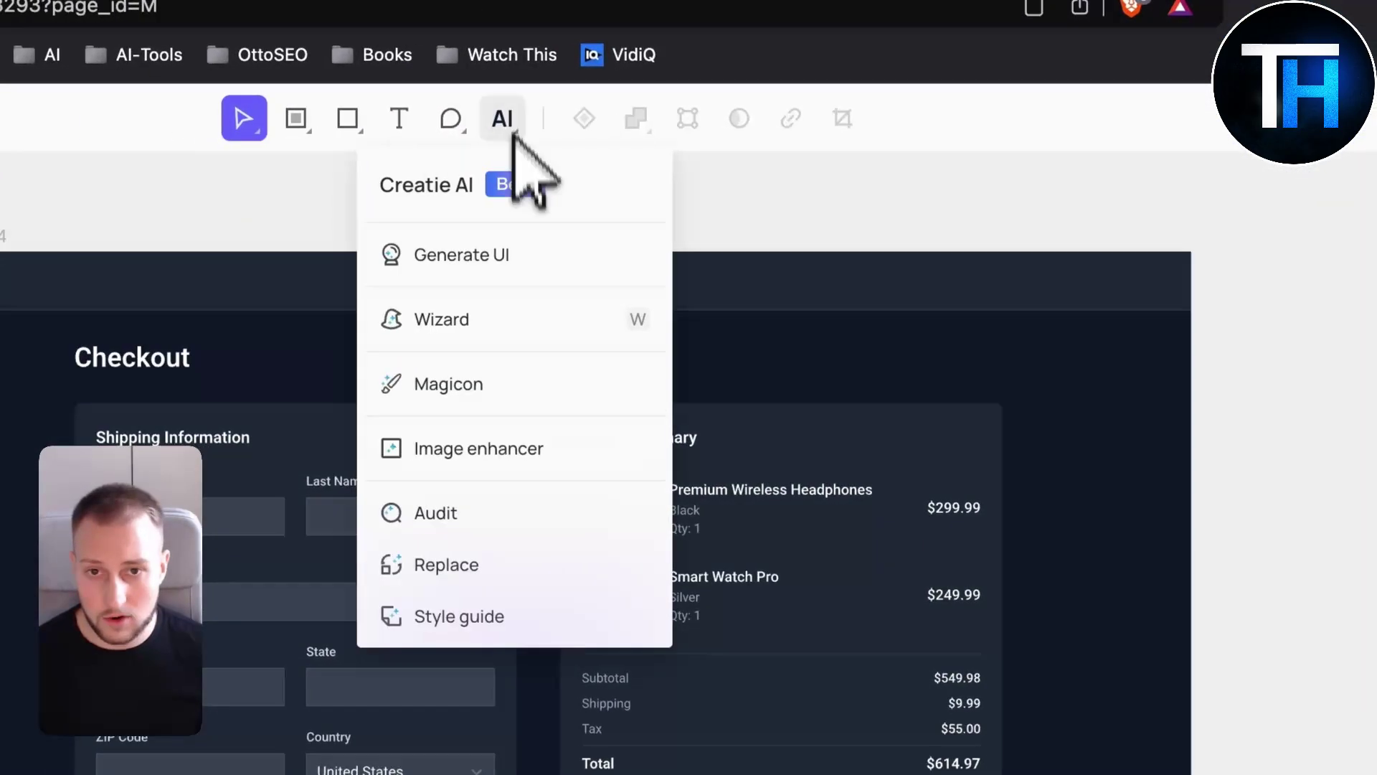
click(455, 255)
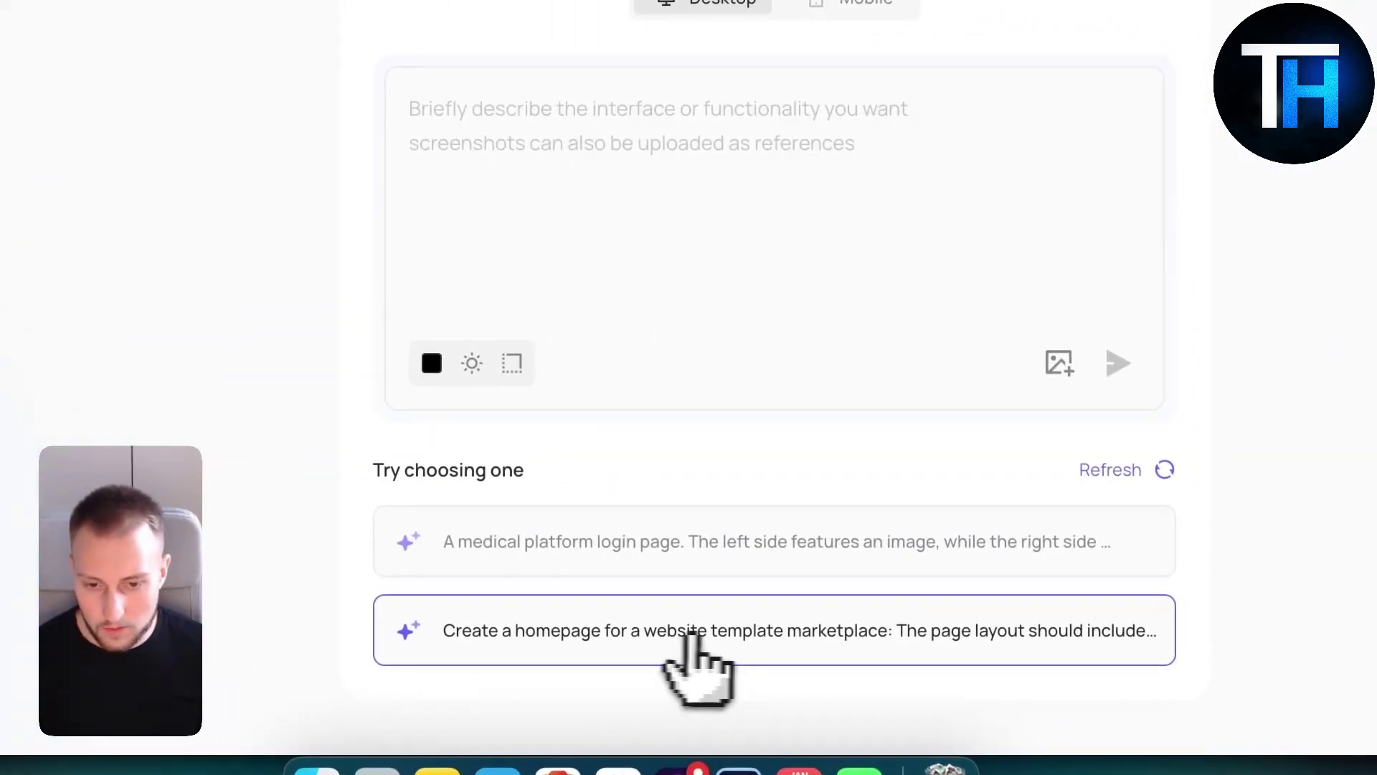
click(940, 634)
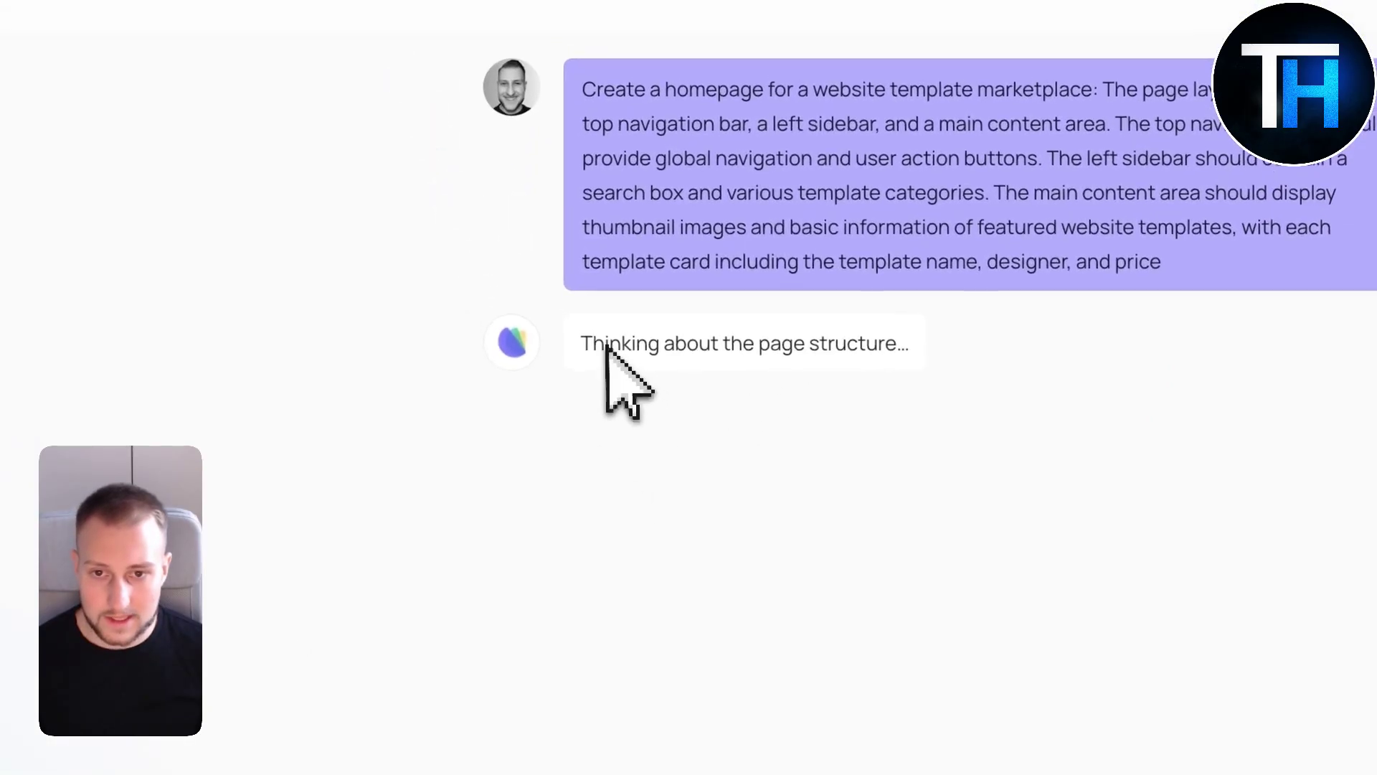
drag(606, 344, 1030, 363)
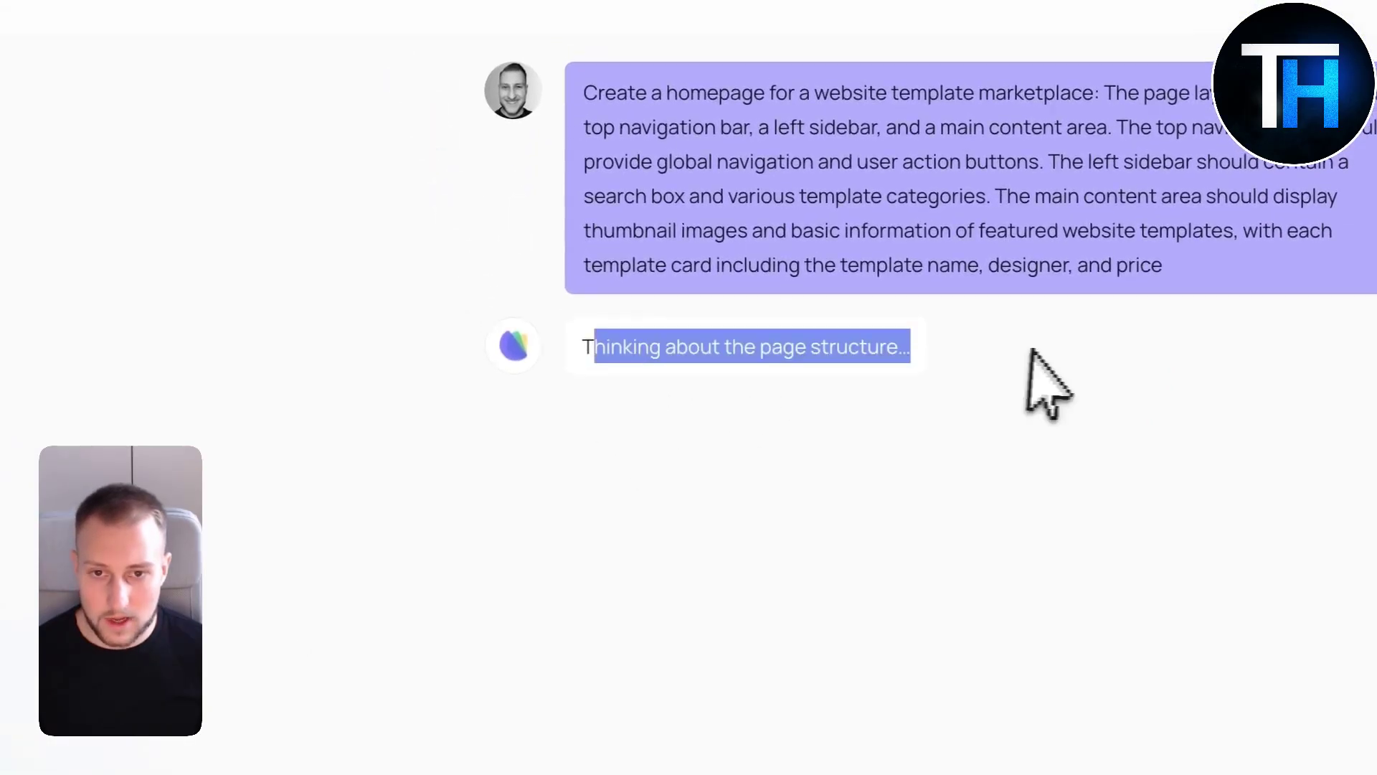
triple_click(803, 359)
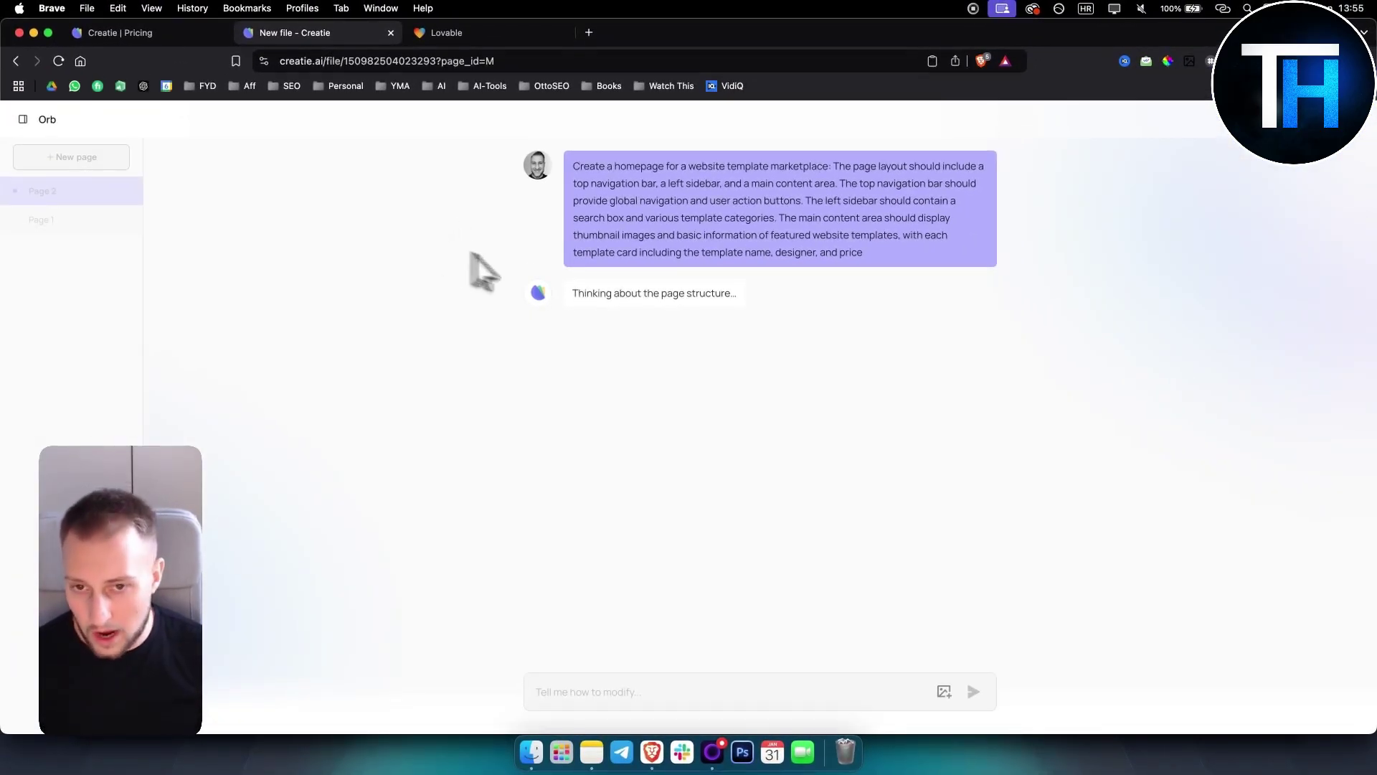
scroll(725, 295, down, 5)
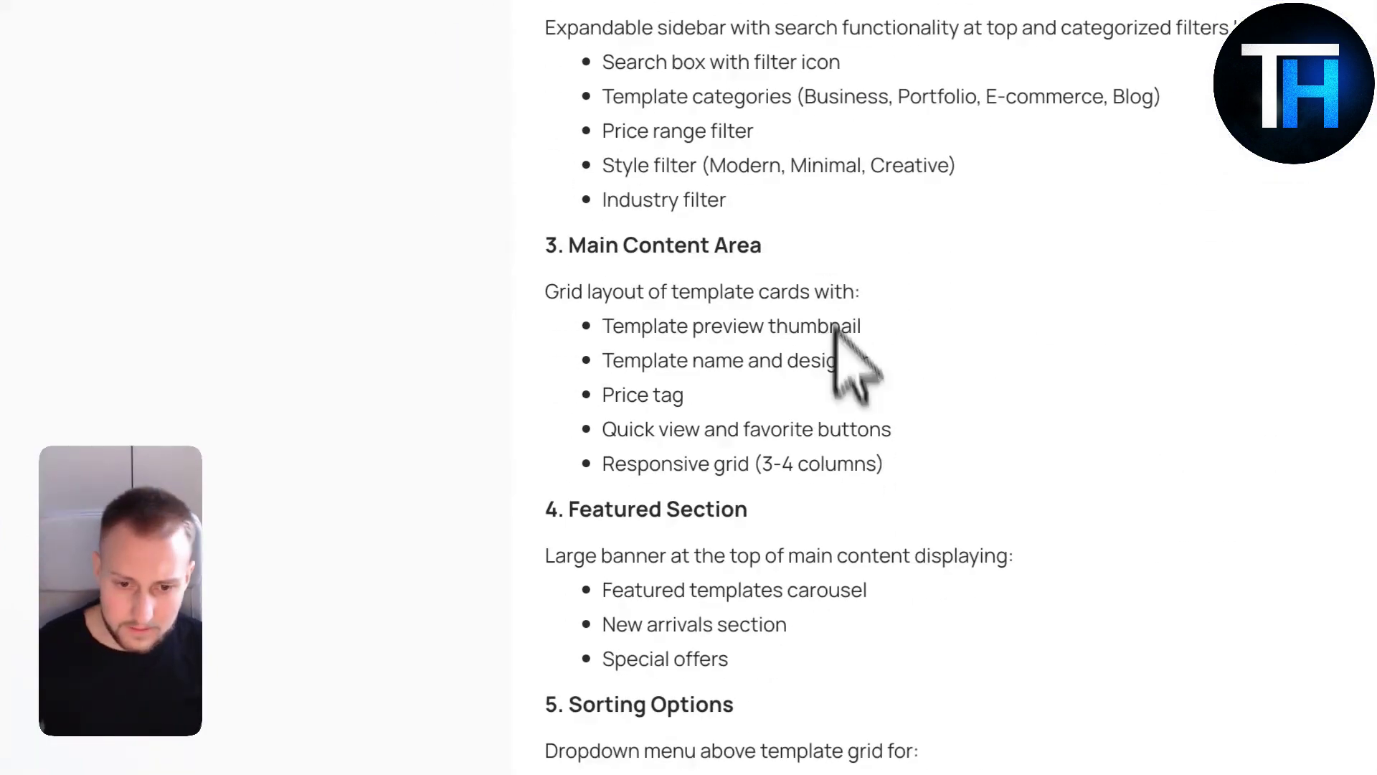
scroll(834, 324, up, 4)
scroll(681, 136, down, 2)
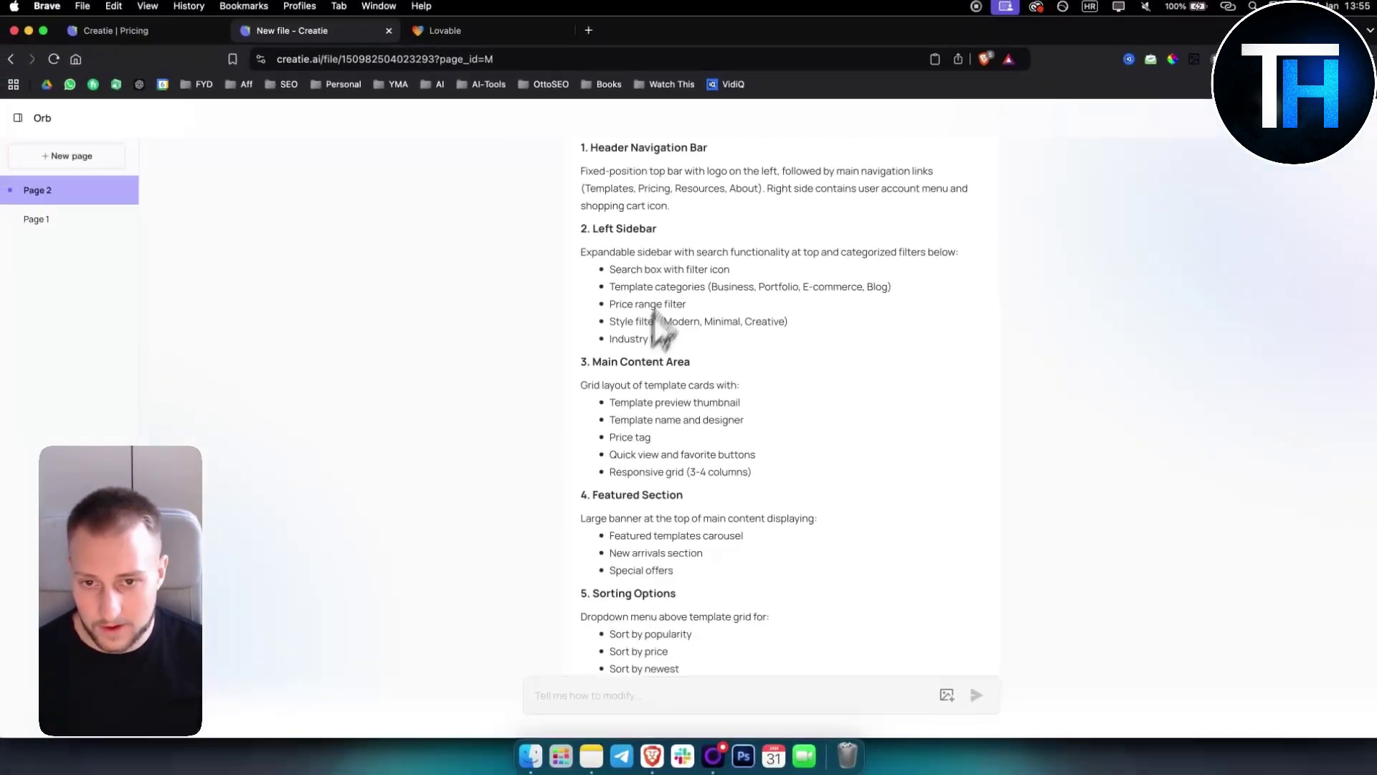
scroll(645, 309, down, 2)
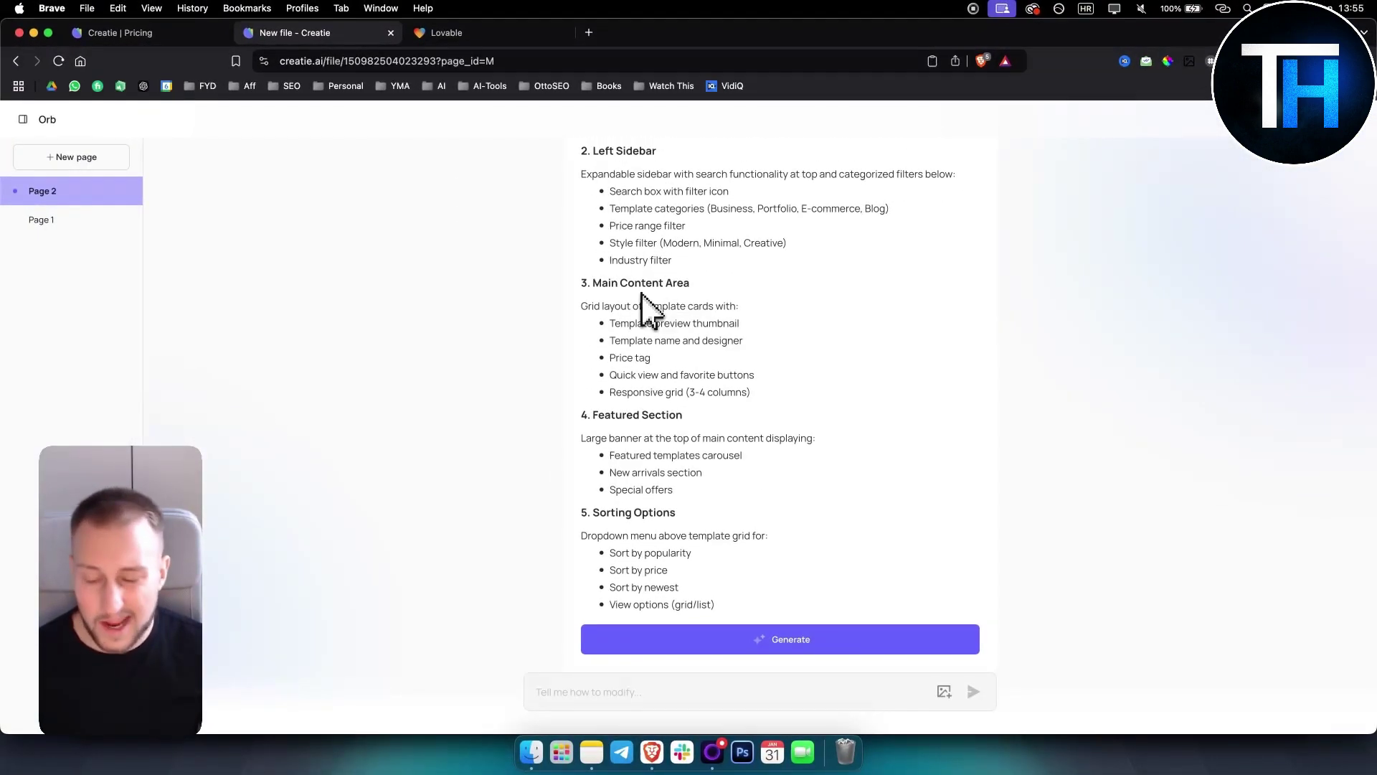
- Generate three homepage drafts and preview B, then C with its Featured Templates section
scroll(711, 510, down, 1)
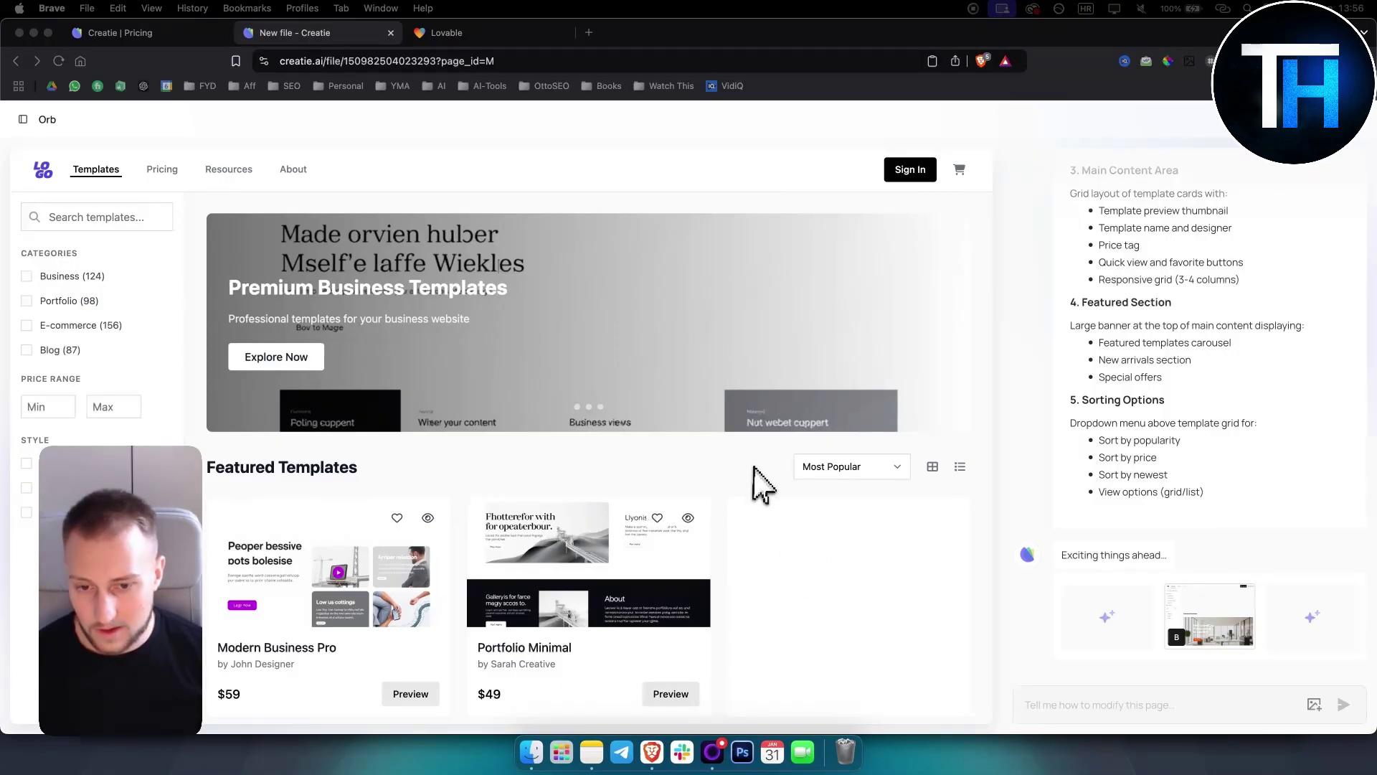
scroll(441, 559, down, 1)
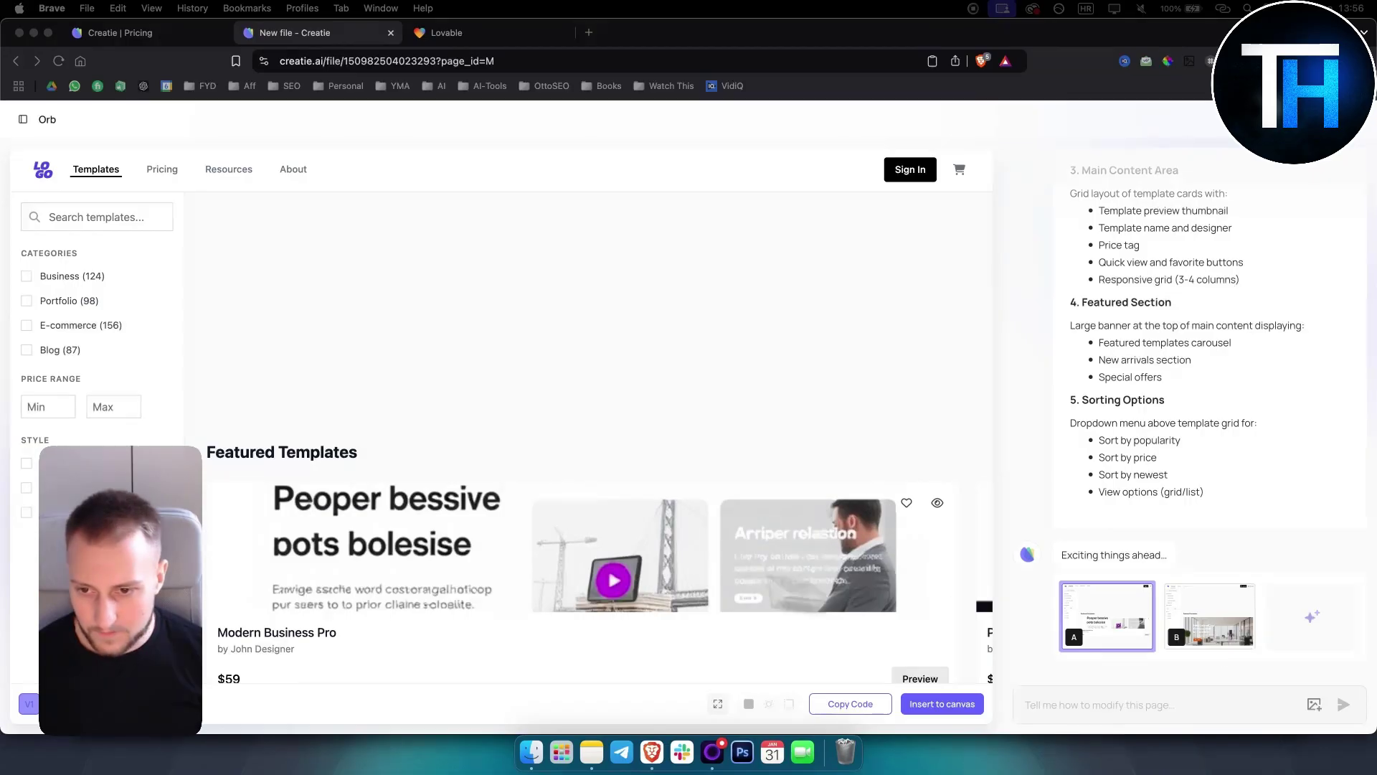
scroll(505, 544, up, 1)
scroll(511, 565, down, 4)
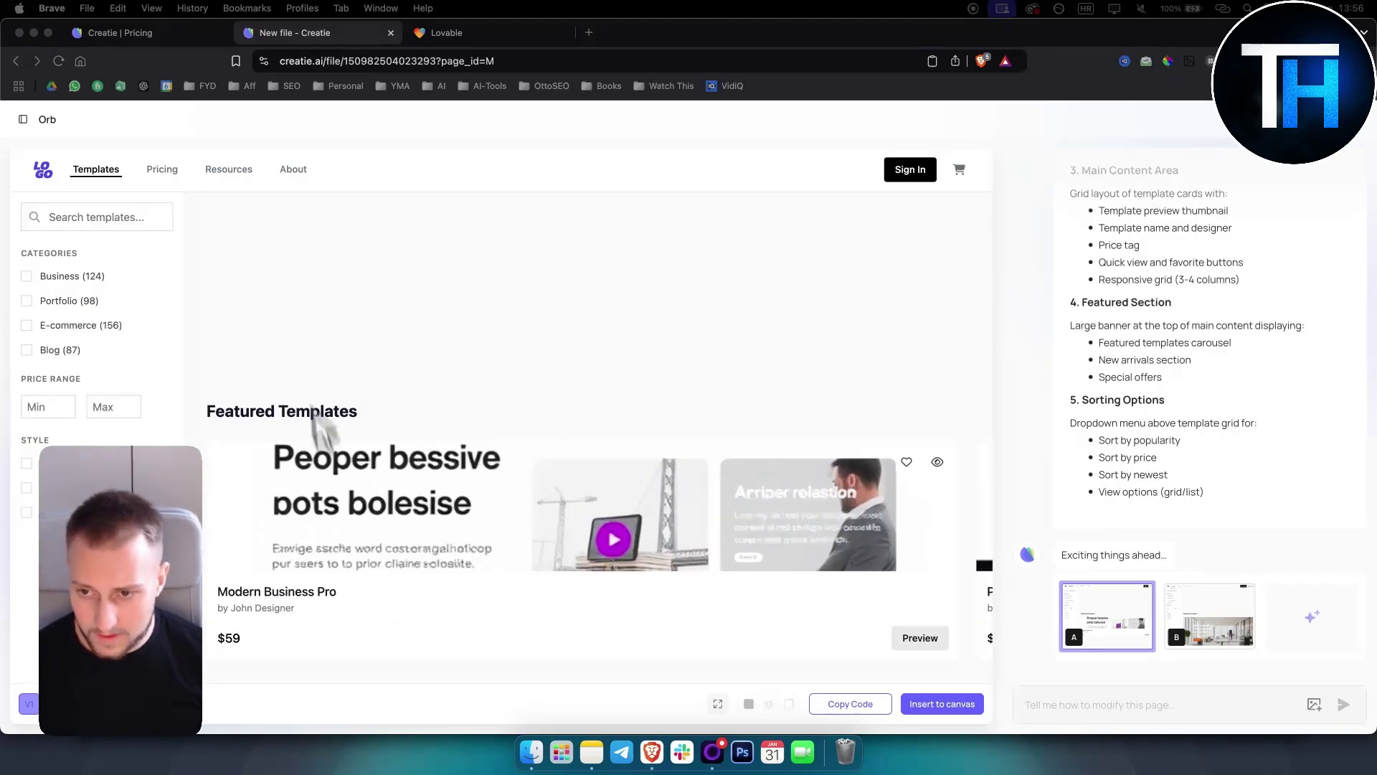
scroll(316, 424, up, 4)
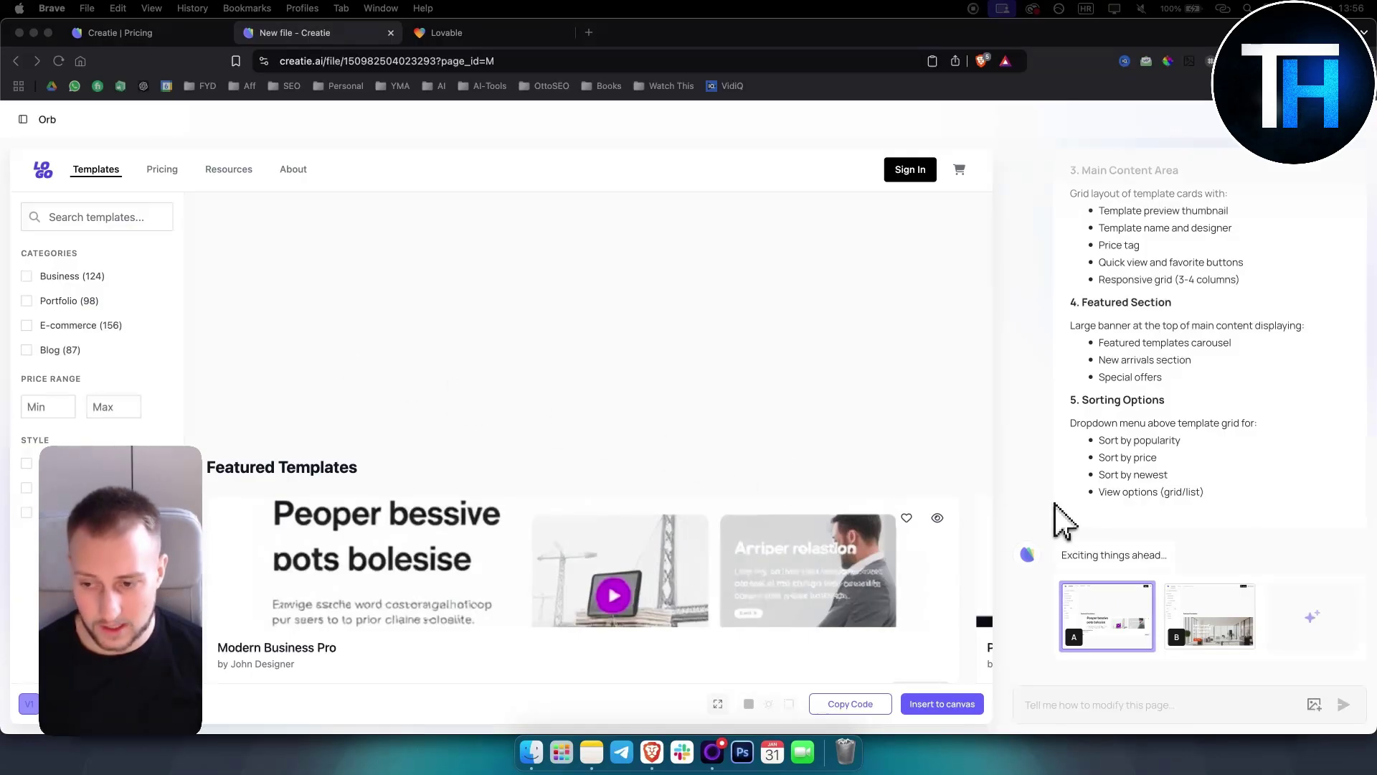
click(1210, 615)
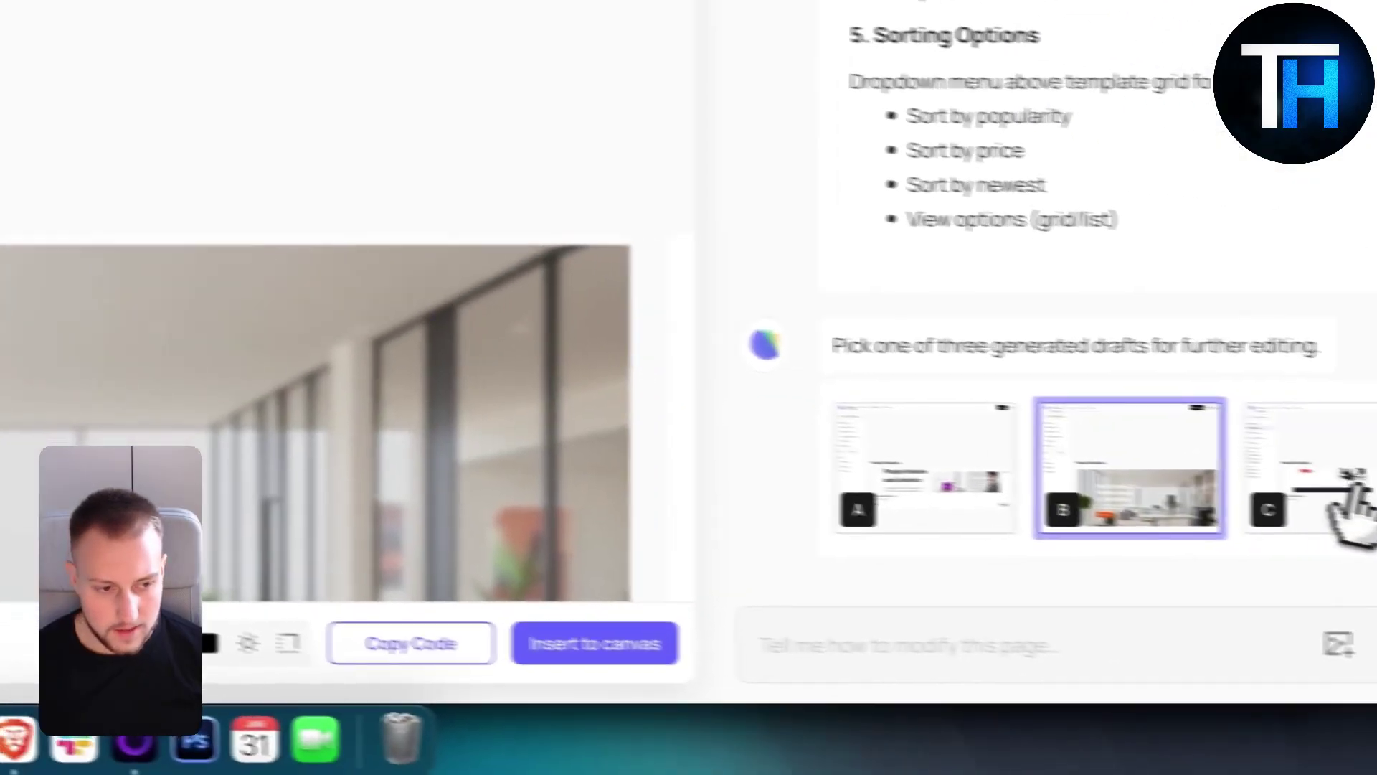
click(1320, 489)
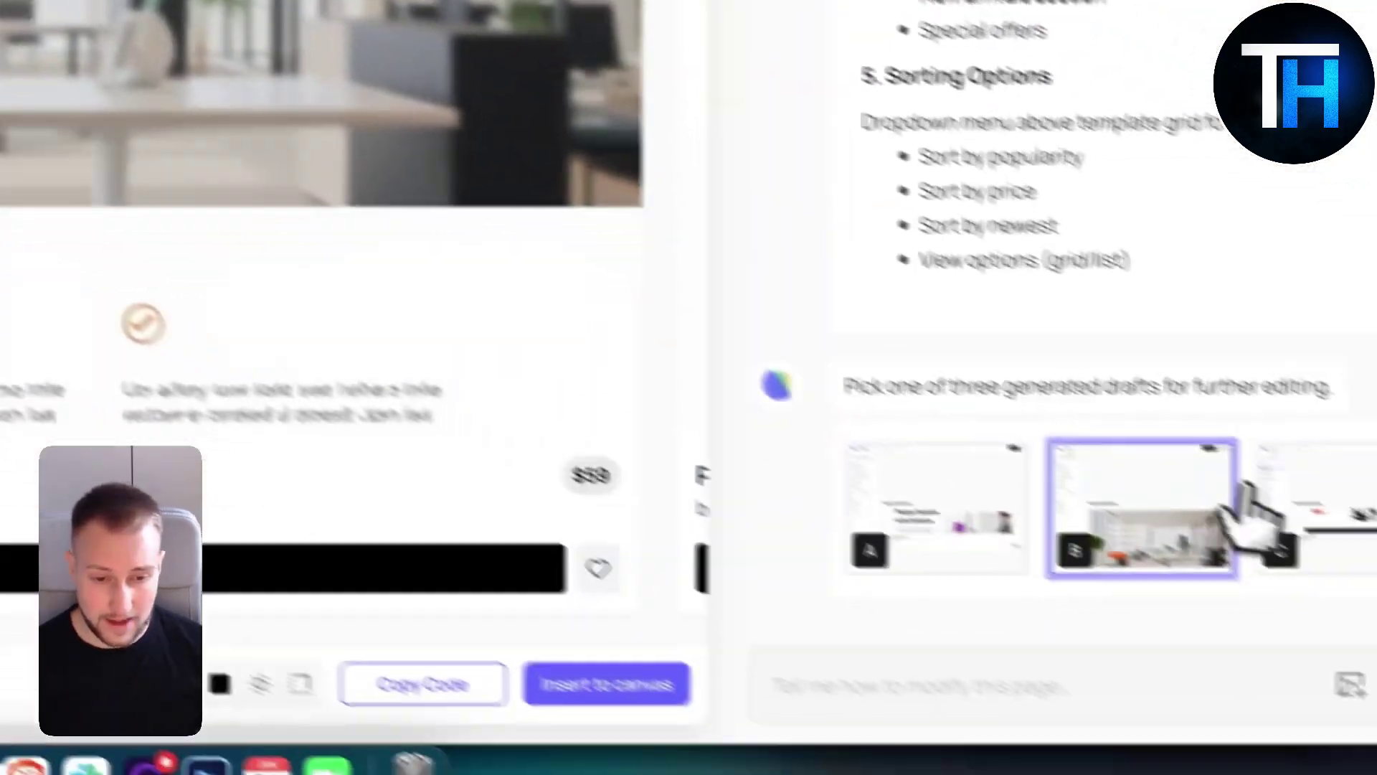
click(1270, 509)
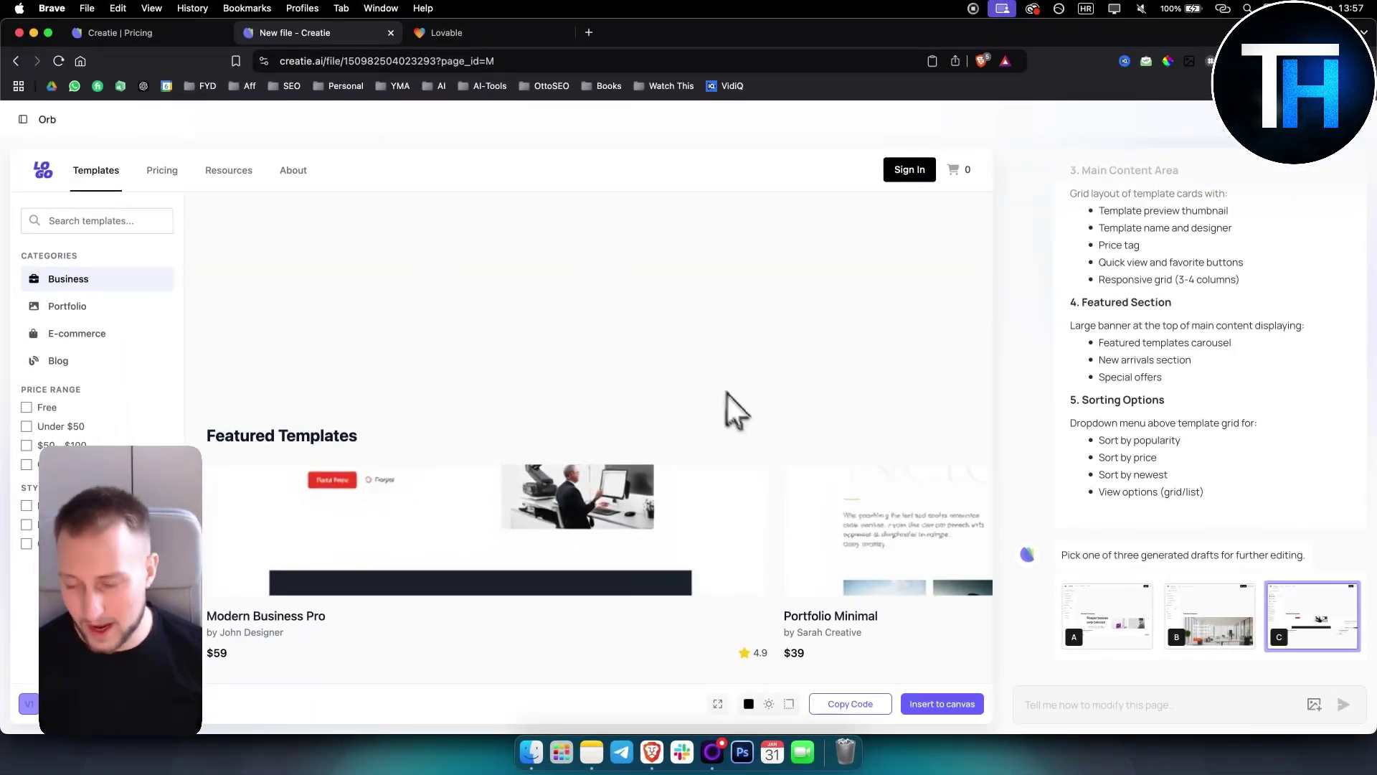
- Close the Orb drafts view to return to the checkout canvas with its cart icon
click(1365, 142)
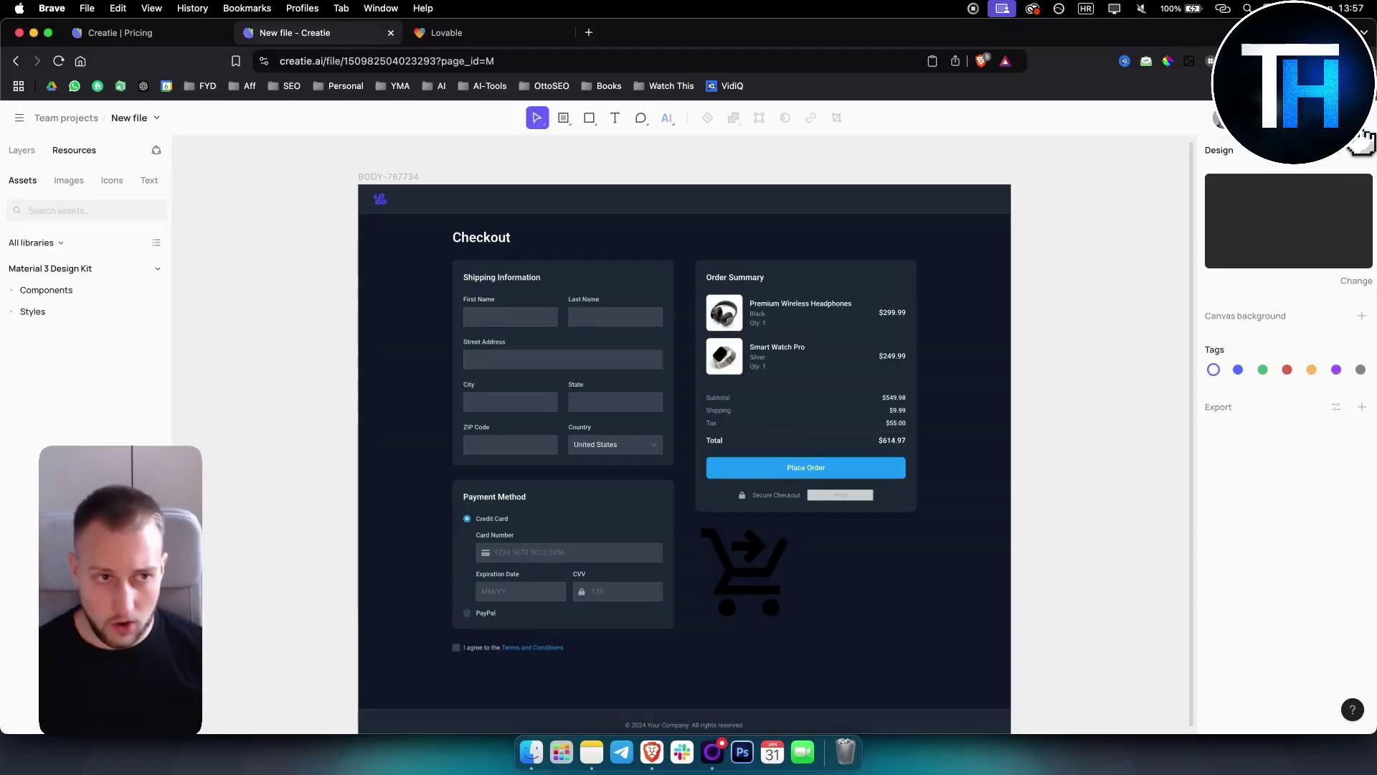